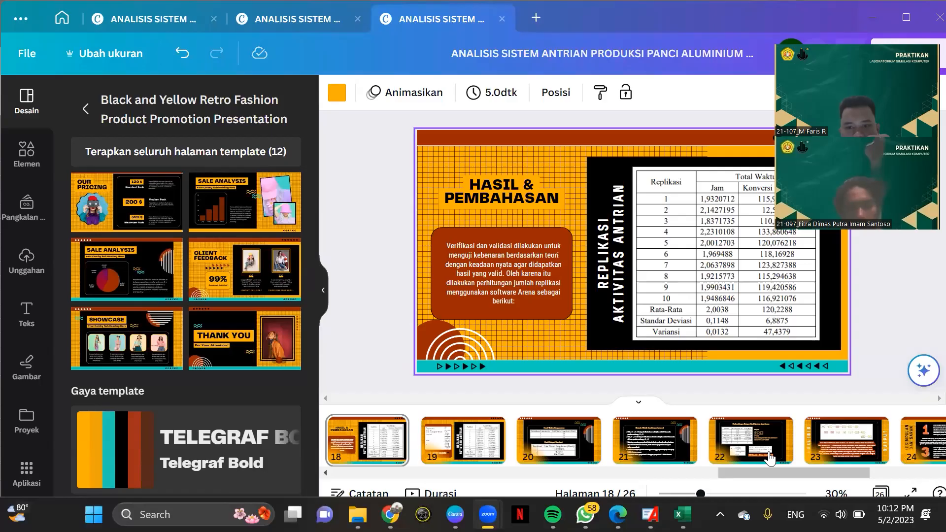
# Switch to Arena and create a new blank model
pyautogui.click(650, 514)
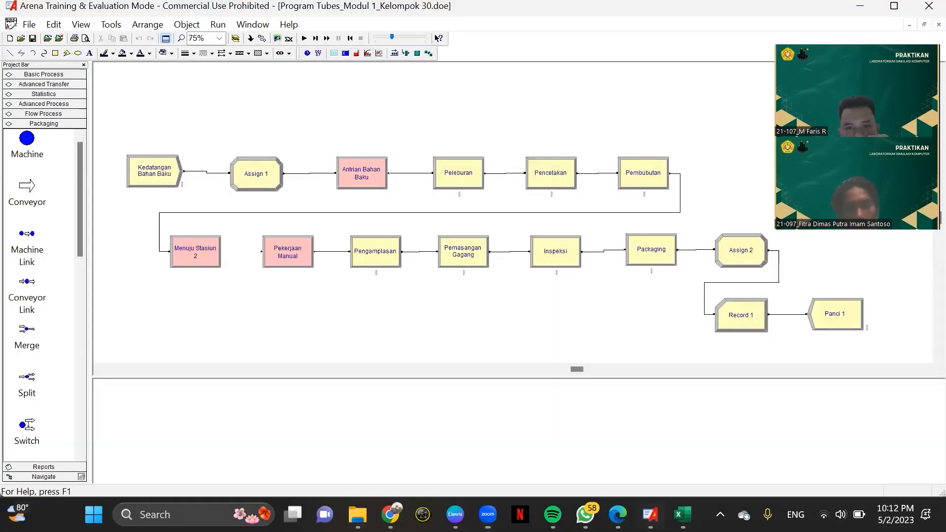
pyautogui.click(29, 24)
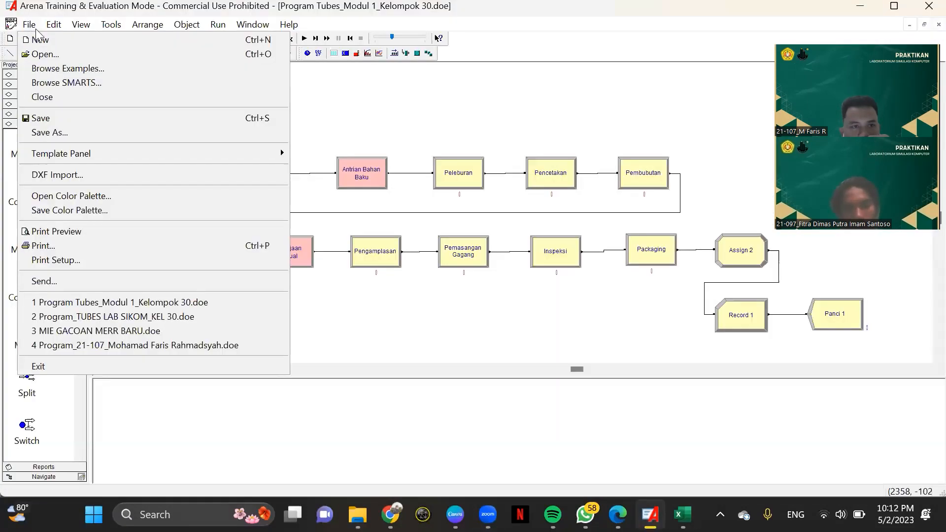
pyautogui.click(42, 39)
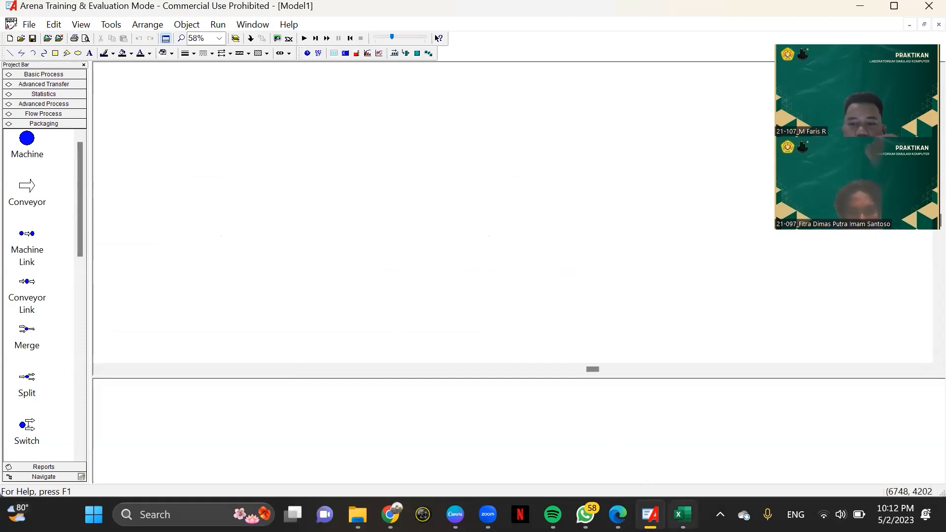
# Switch to the Data Panci Aluminium TUBES.xlsx workbook in Excel and review the table of activity measurements in minutes
pyautogui.moveTo(683, 515)
pyautogui.click(683, 434)
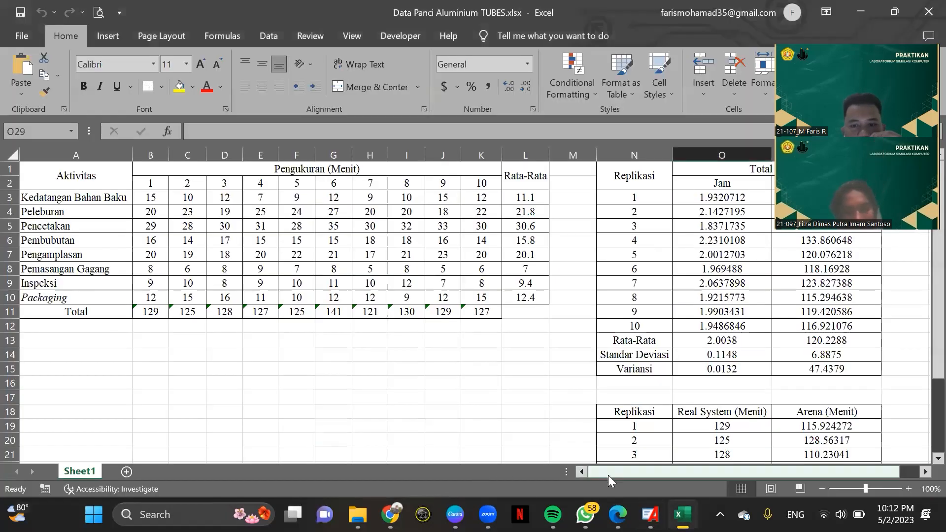
pyautogui.moveTo(608, 475); pyautogui.dragTo(601, 475)
pyautogui.moveTo(47, 176); pyautogui.dragTo(507, 312)
pyautogui.click(481, 368)
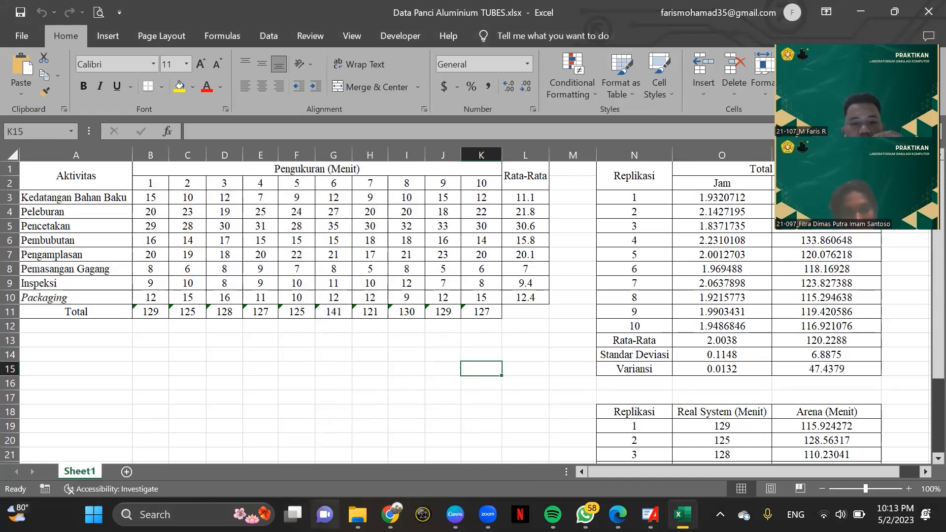
# Open the PRODUKSI PANCI folder in File Explorer and start Notepad with a blank document
pyautogui.click(358, 514)
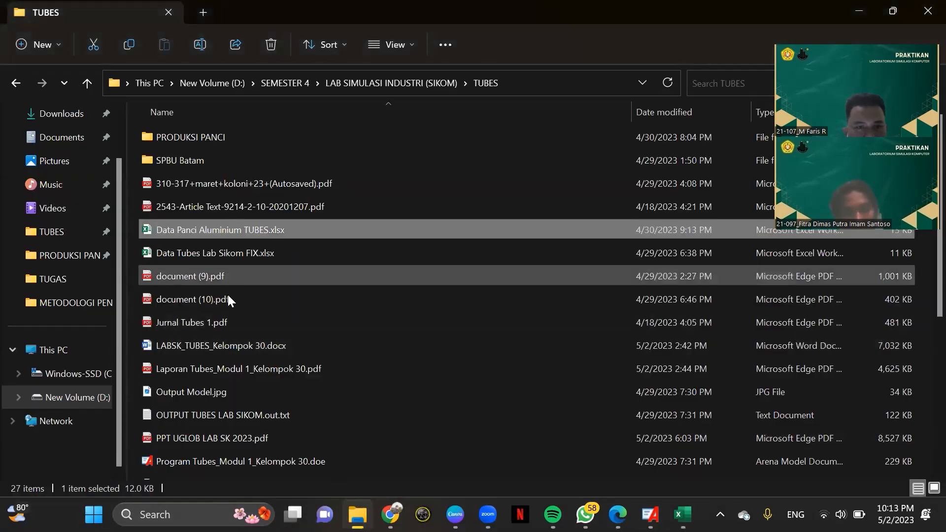
pyautogui.doubleClick(201, 139)
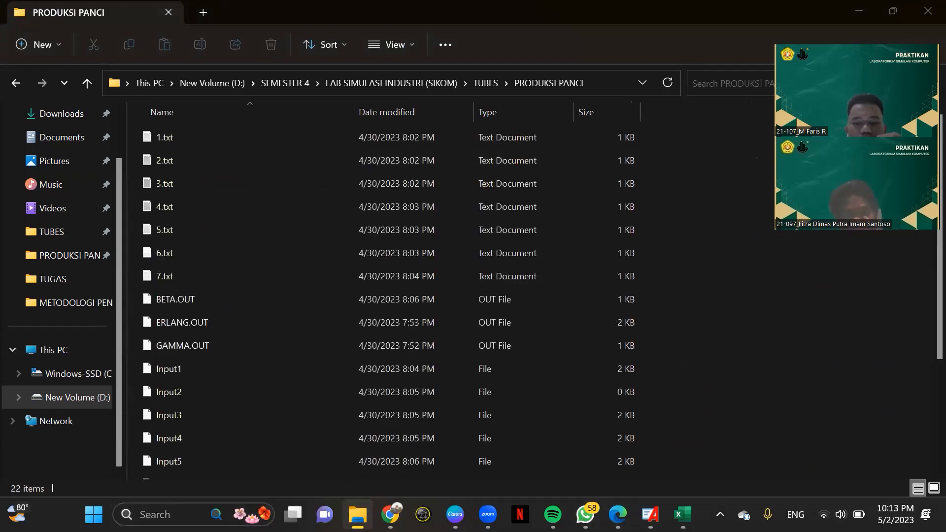
pyautogui.click(155, 515)
pyautogui.write('NOTE')
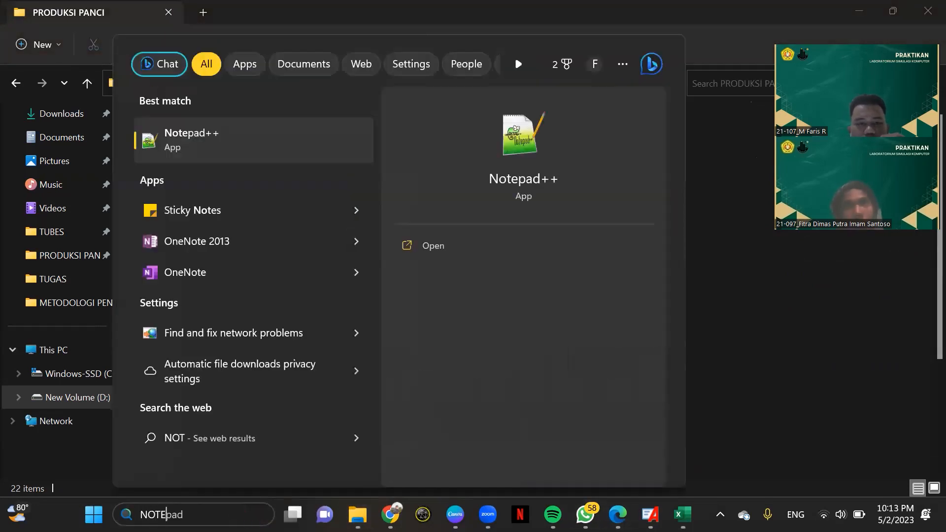
pyautogui.click(253, 151)
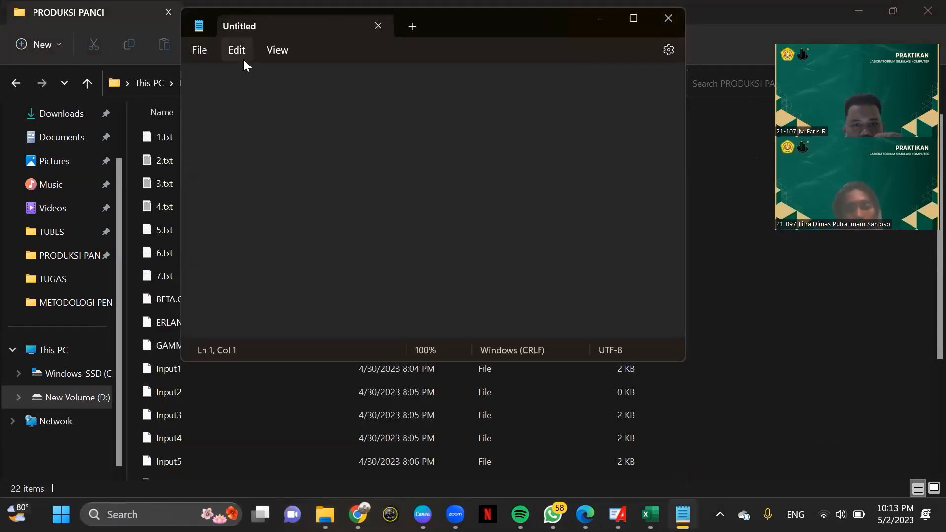
# Bring up the Excel workbook and place the blank Notepad window over it beside the activity measurements
pyautogui.click(651, 514)
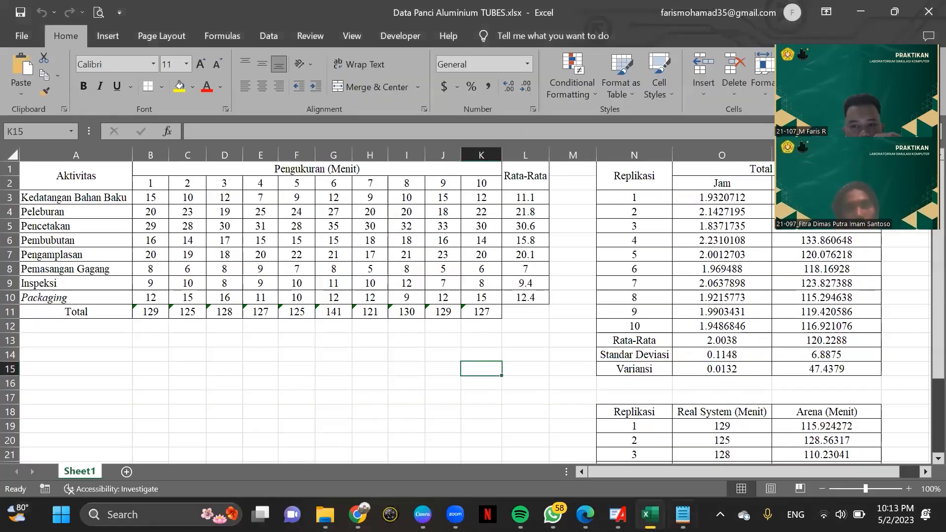
pyautogui.click(682, 514)
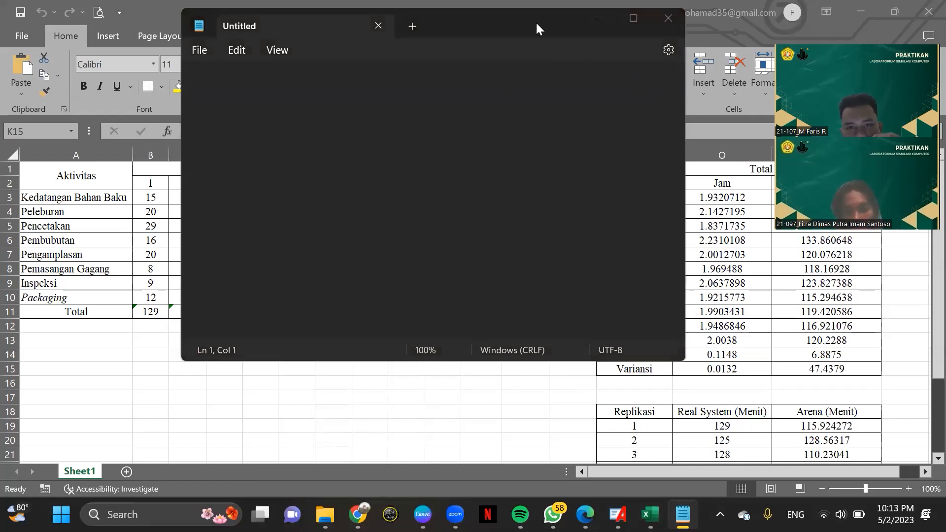
pyautogui.moveTo(536, 21); pyautogui.dragTo(611, 113)
pyautogui.press('super+Right')
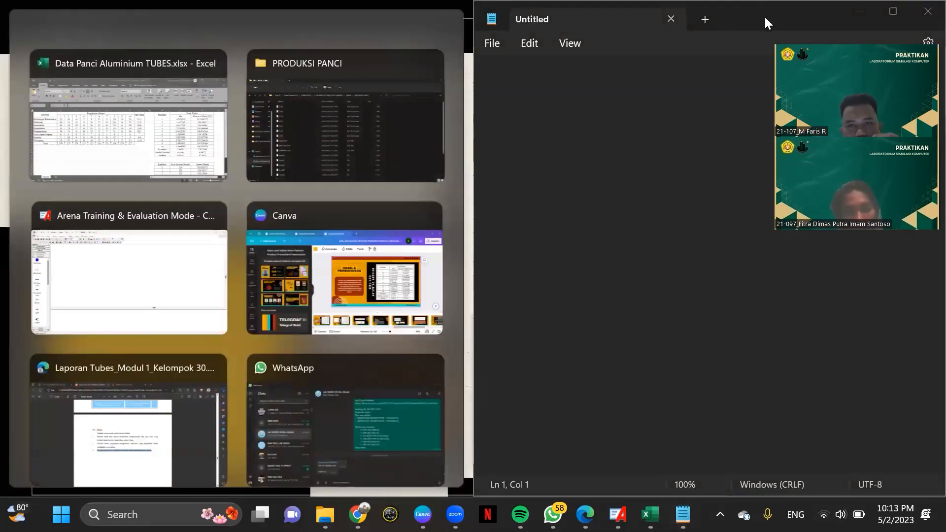
pyautogui.press('super+Left')
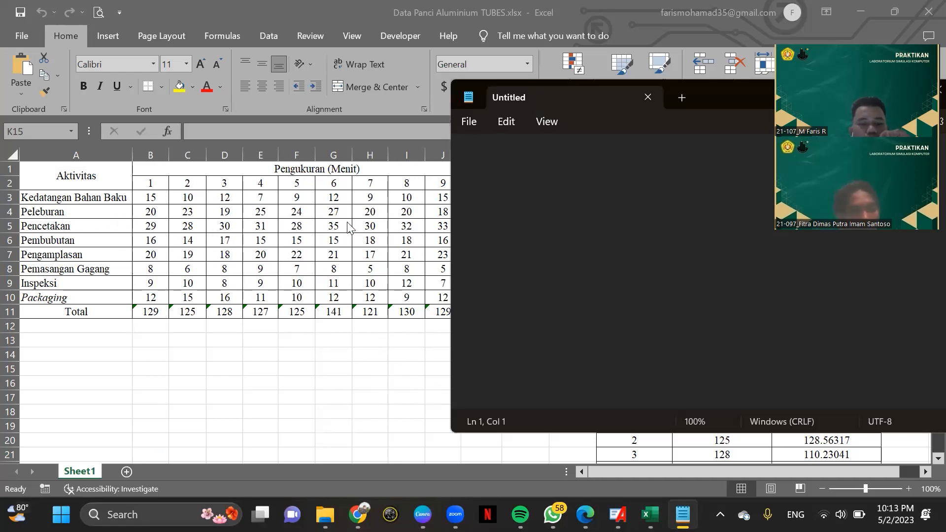
# List the ten Peleburan times in the blank note, one per line: 20, 23, 19, 25, 24, 27, 20, 20, 18, 22
pyautogui.write('20')
pyautogui.press('Return')
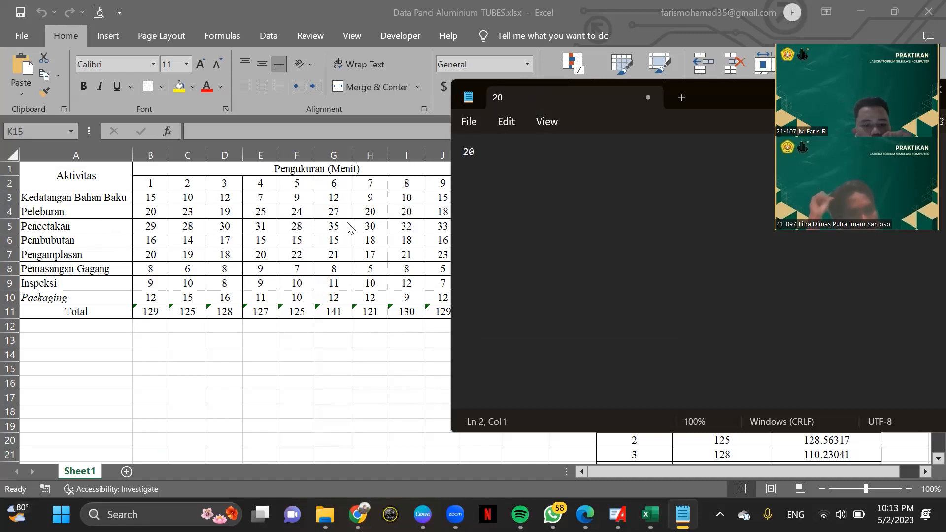
pyautogui.write('23')
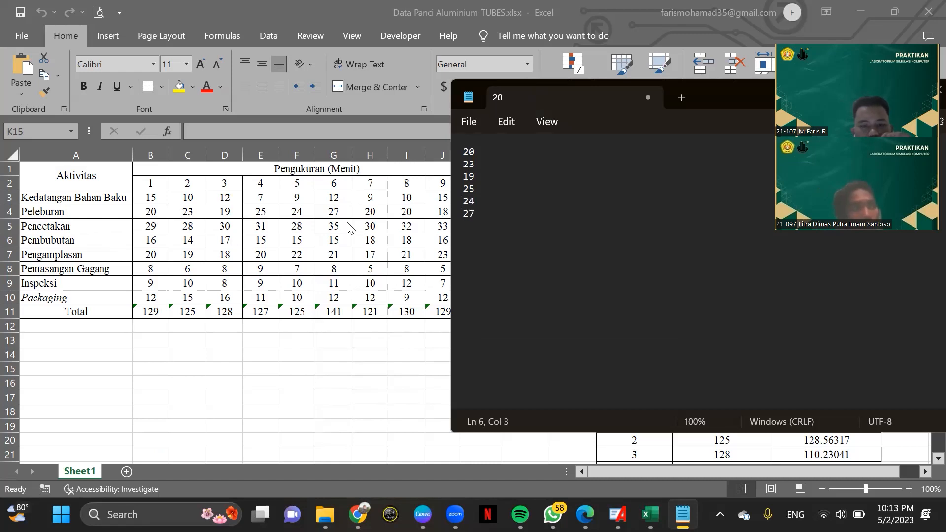
pyautogui.write('20')
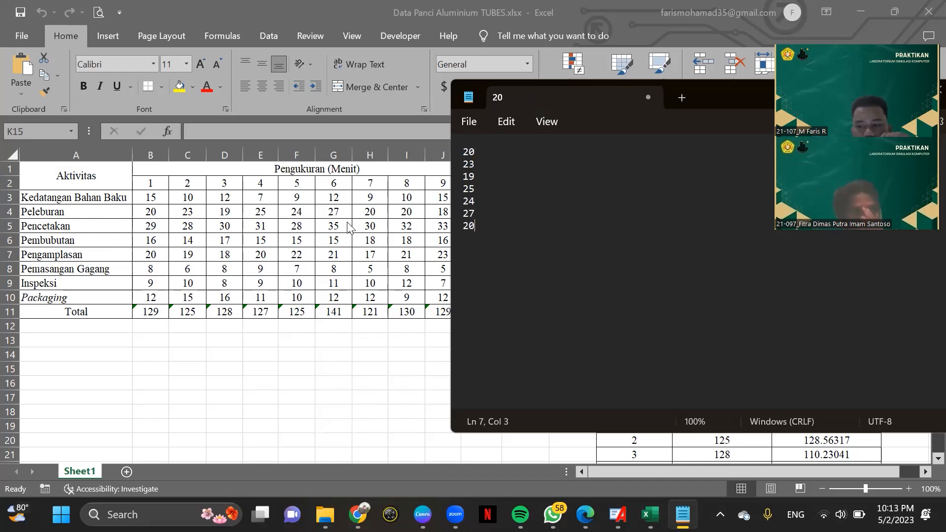
pyautogui.press('Return')
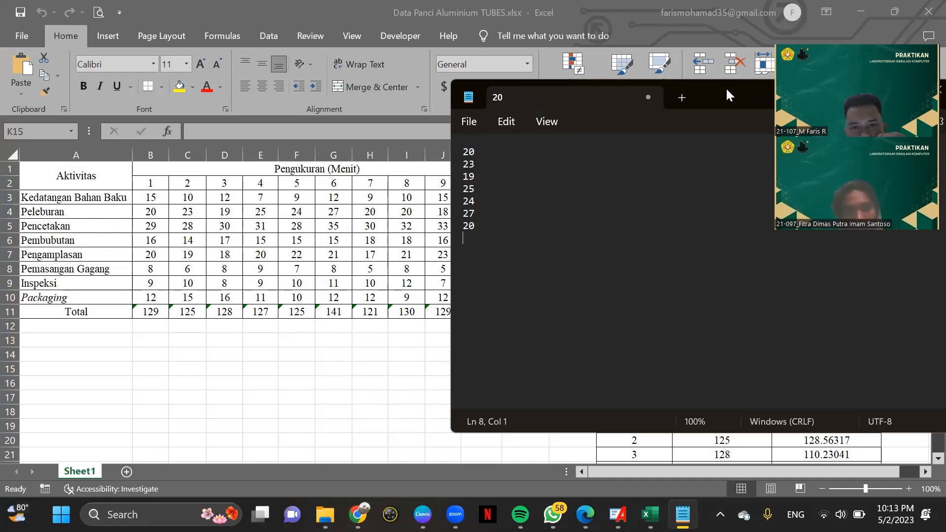
pyautogui.moveTo(726, 87); pyautogui.dragTo(798, 128)
pyautogui.write('20')
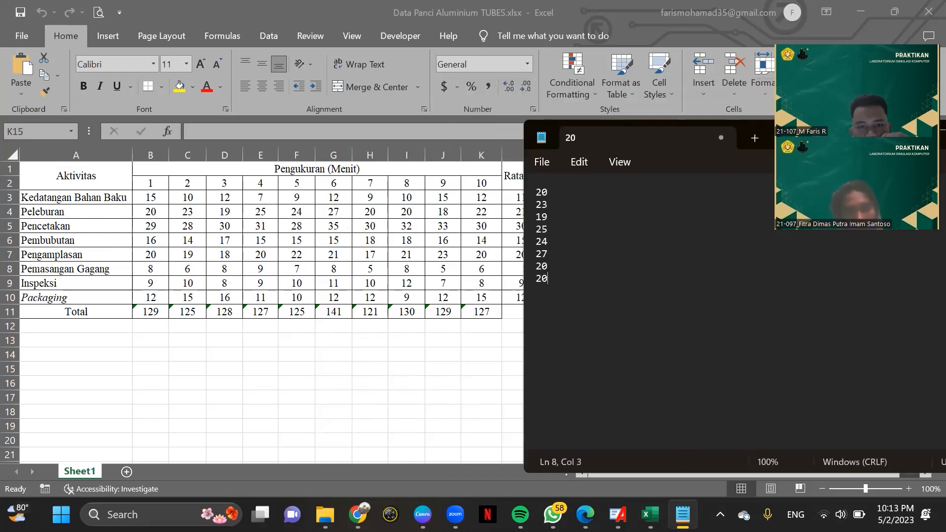
pyautogui.write(' 18')
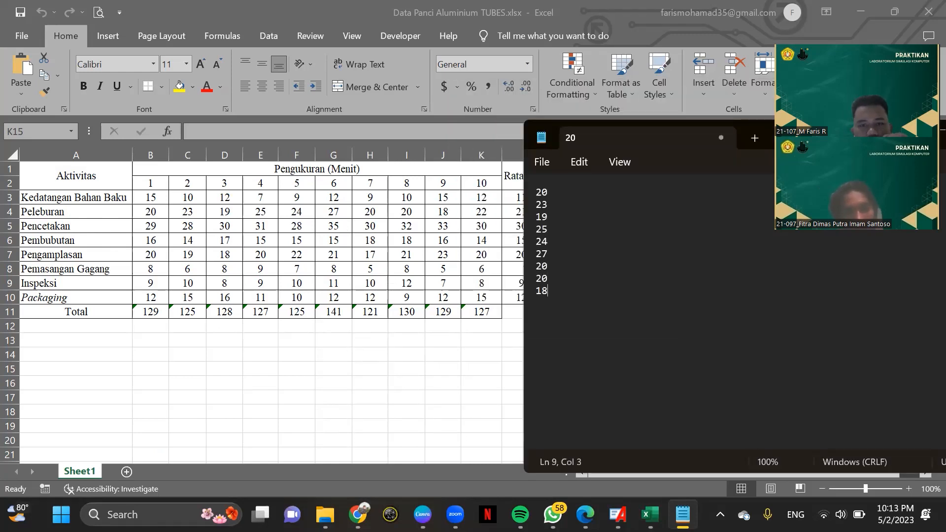
pyautogui.press('Return')
pyautogui.write('22')
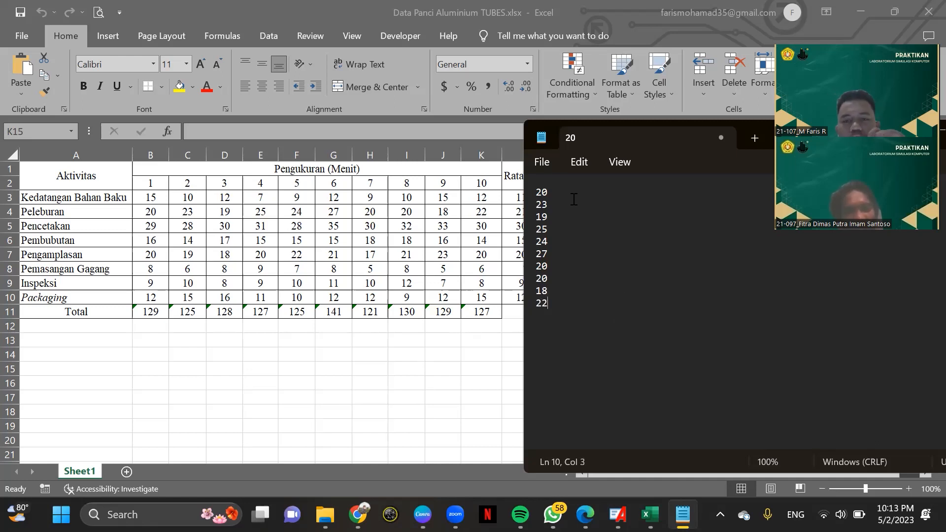
# Save the list of Peleburan times as a text document named "1.." in the PRODUKSI PANCI folder
pyautogui.moveTo(536, 192); pyautogui.dragTo(536, 289)
pyautogui.click(542, 162)
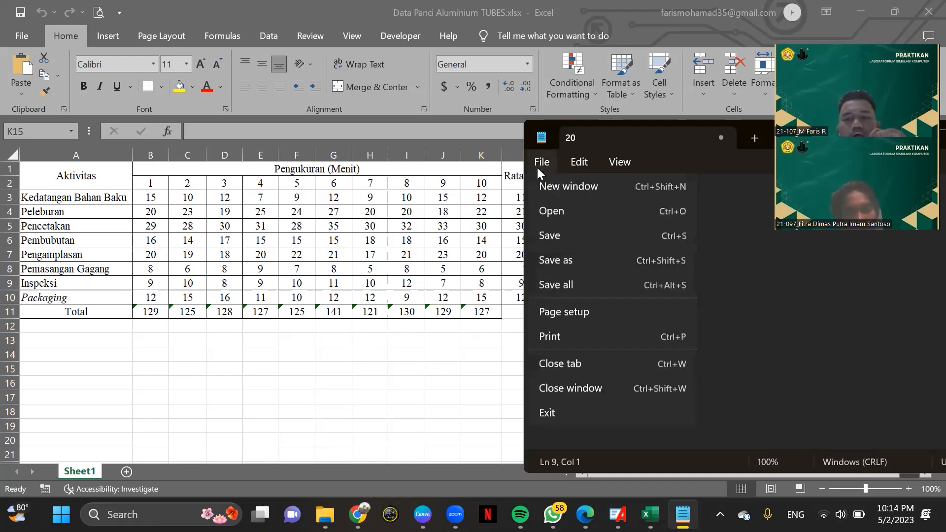
pyautogui.click(570, 288)
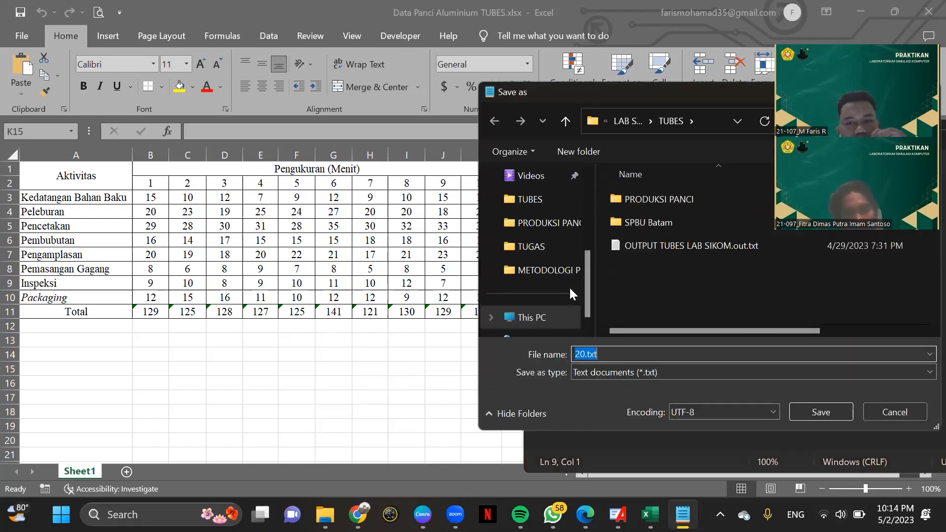
pyautogui.doubleClick(667, 200)
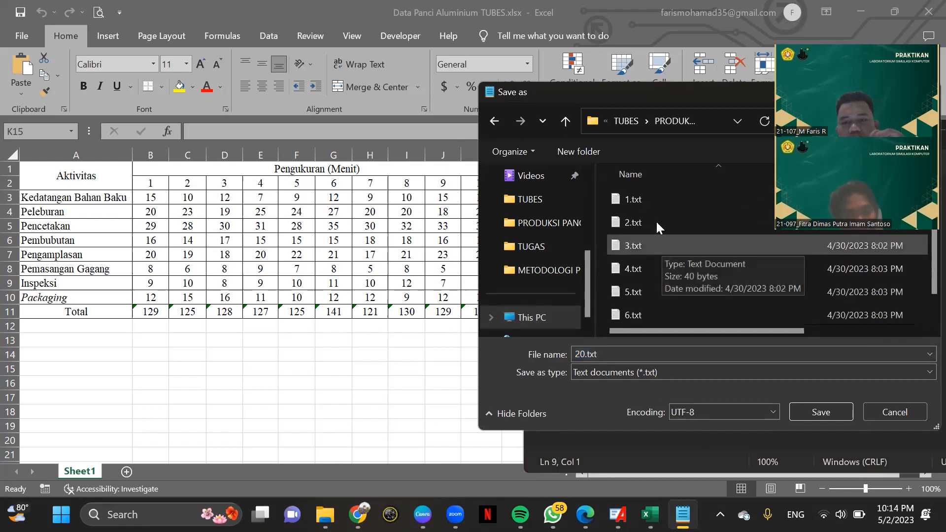
pyautogui.moveTo(661, 88); pyautogui.dragTo(574, 91)
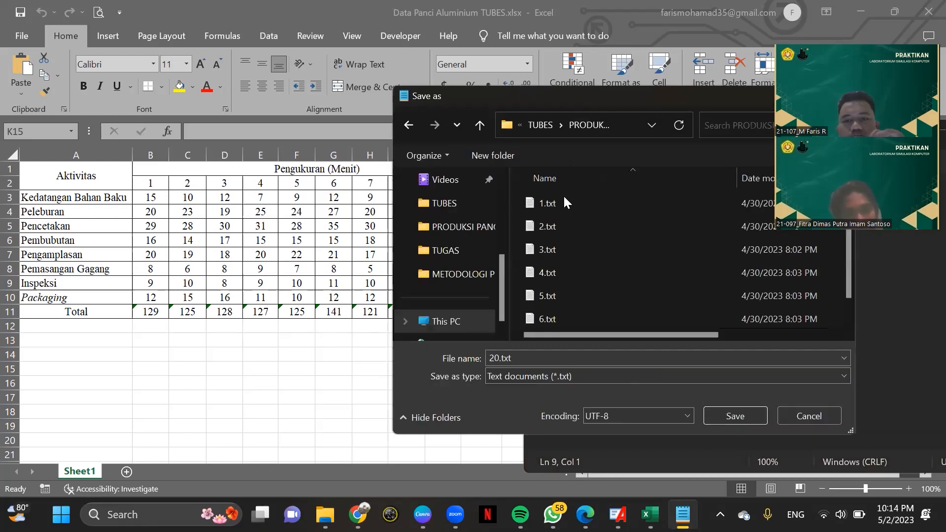
pyautogui.doubleClick(521, 362)
pyautogui.write('1')
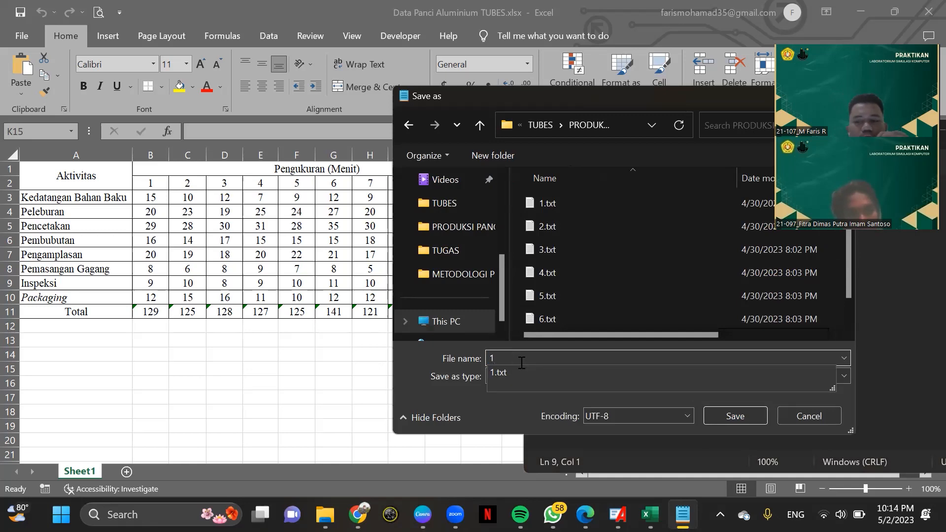
pyautogui.write('..')
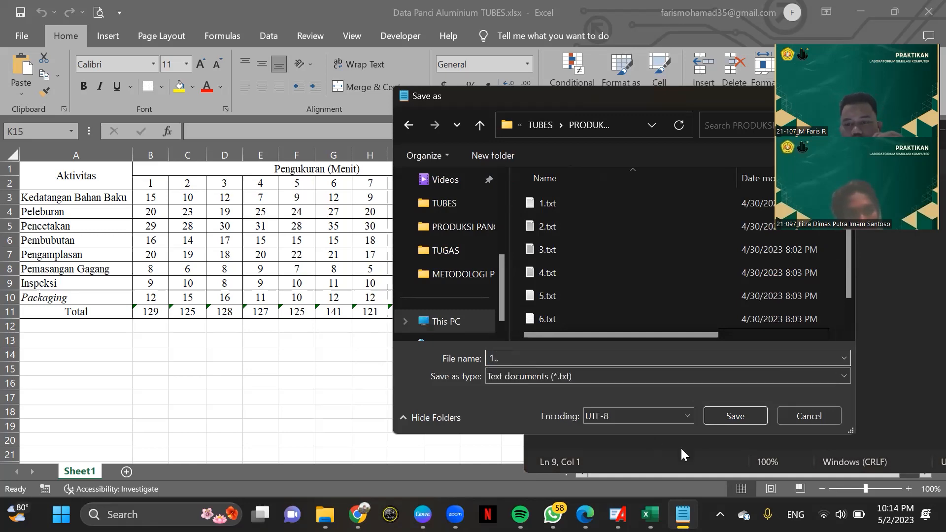
pyautogui.click(754, 420)
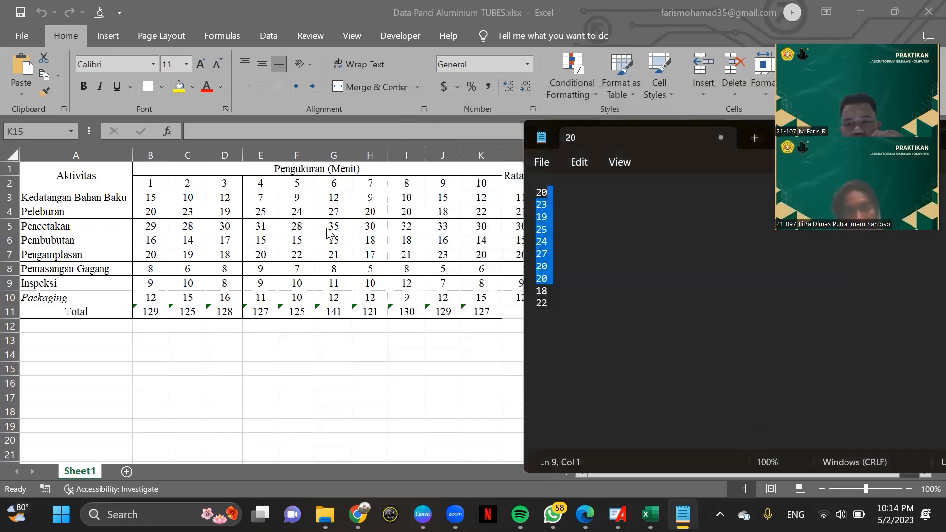
pyautogui.click(571, 317)
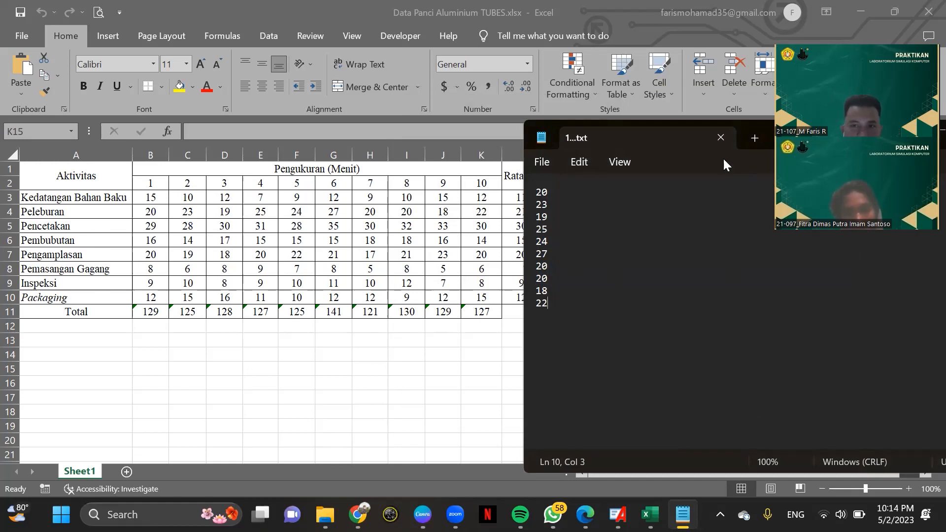
# Close Notepad and check the PRODUKSI PANCI folder in File Explorer for the saved text file
pyautogui.moveTo(766, 138); pyautogui.dragTo(444, 220)
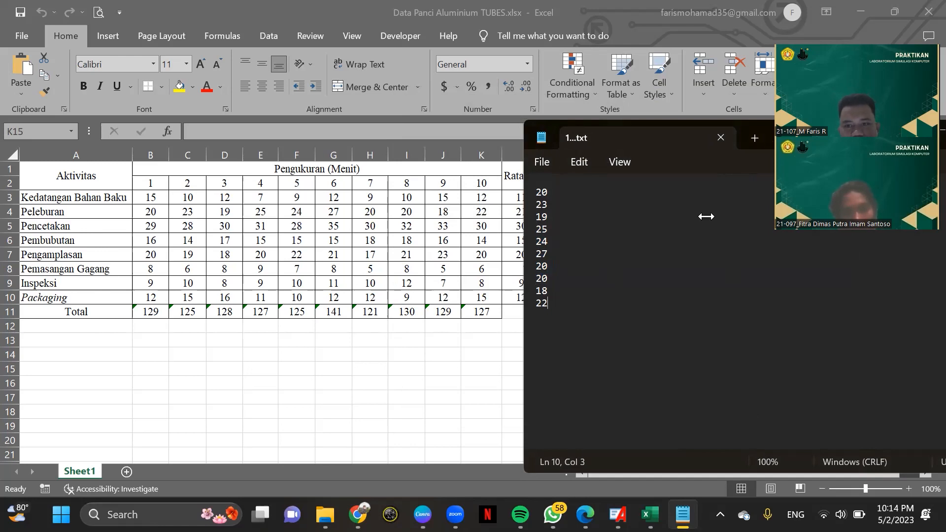
pyautogui.click(689, 212)
pyautogui.click(343, 514)
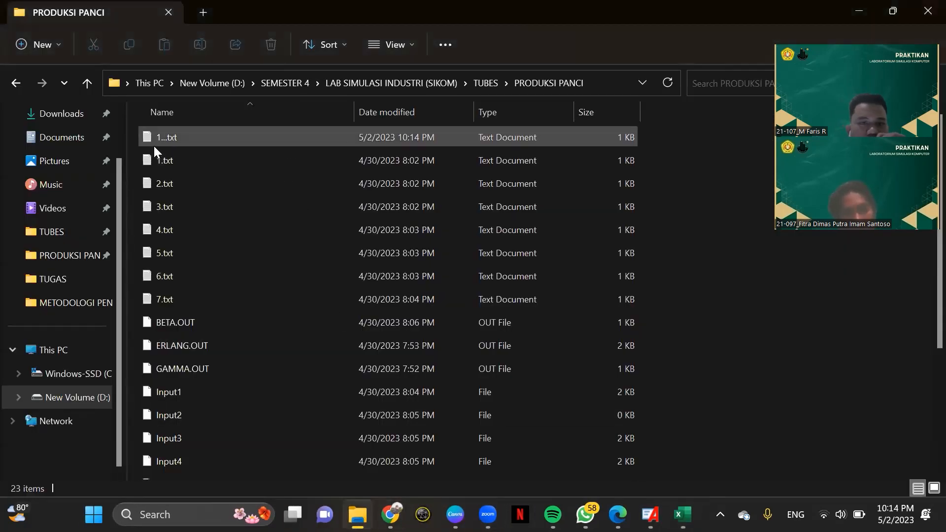
pyautogui.scroll(-1, 163, 148)
pyautogui.scroll(1, 156, 148)
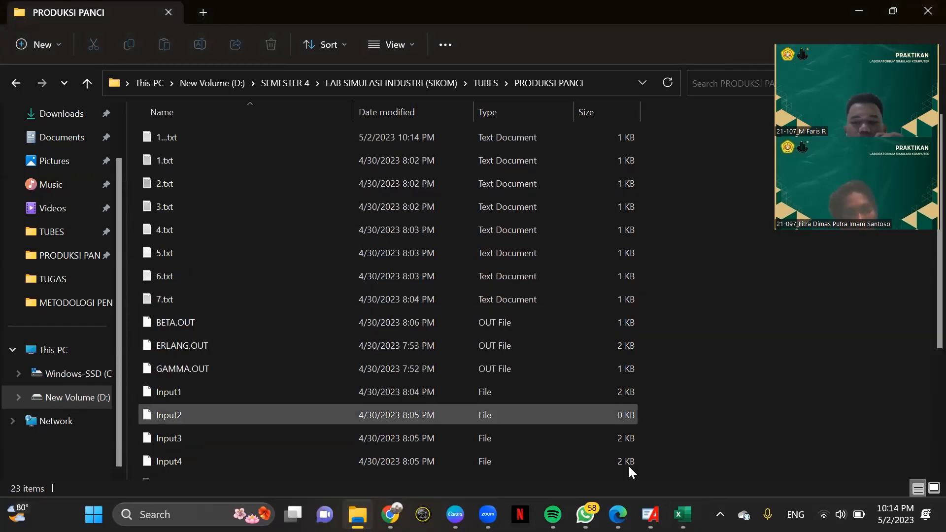
# Return to the blank Arena model and display the Basic Process modules
pyautogui.click(651, 514)
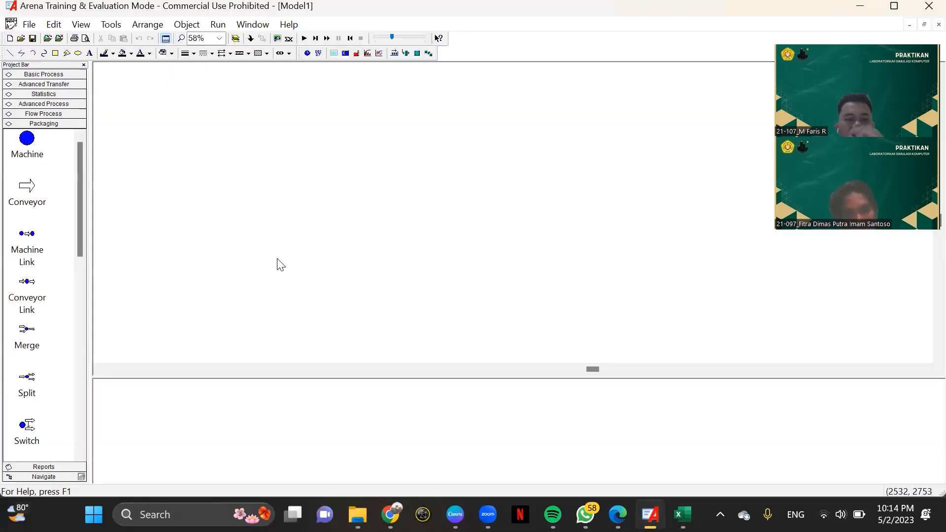
pyautogui.rightClick(243, 158)
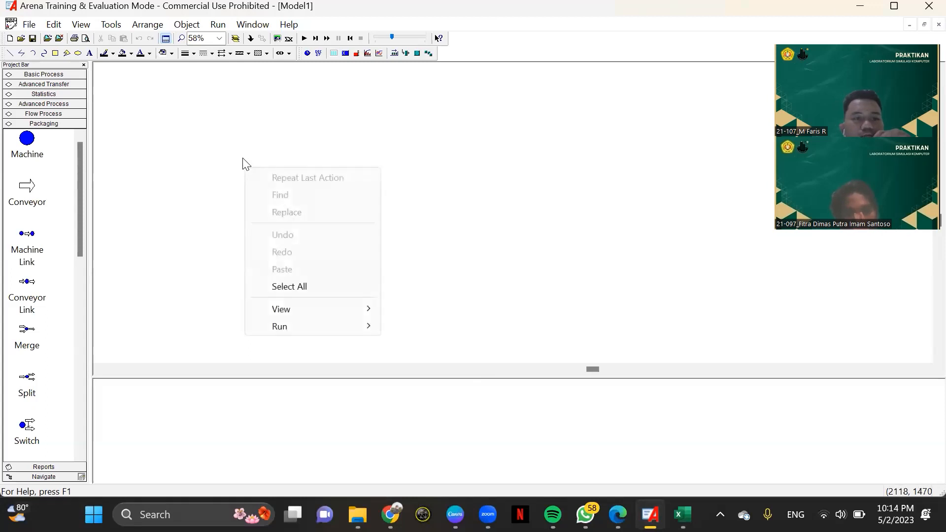
pyautogui.click(229, 132)
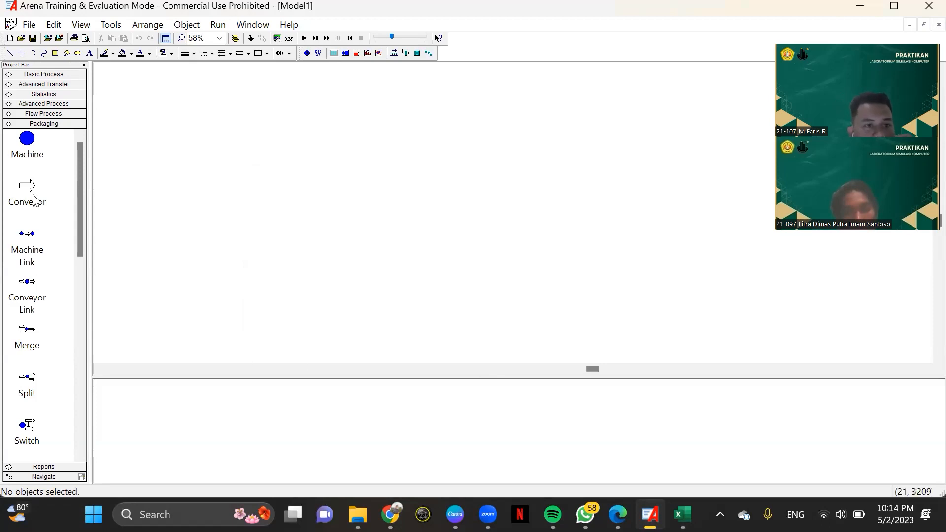
pyautogui.click(40, 76)
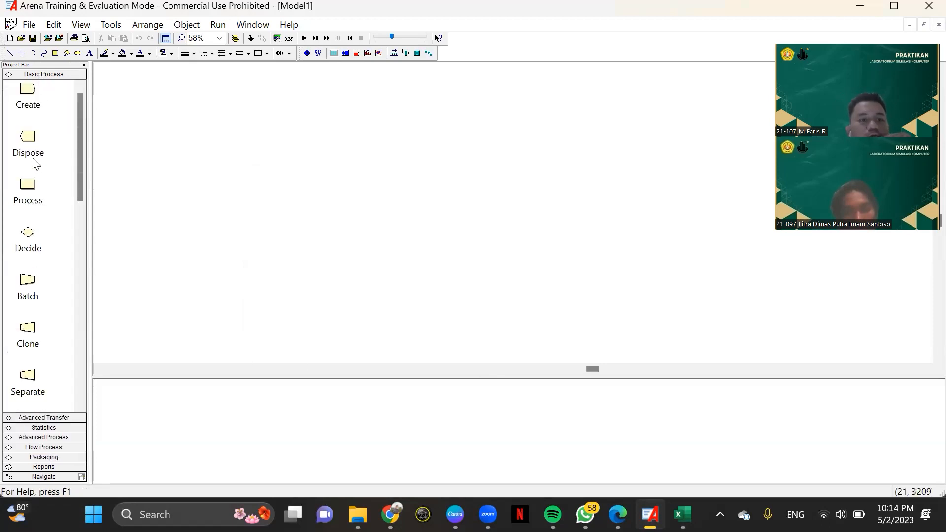
# Place a Create, an Assign and a Station module in a connected row in the upper part of the model
pyautogui.moveTo(32, 105); pyautogui.dragTo(165, 131)
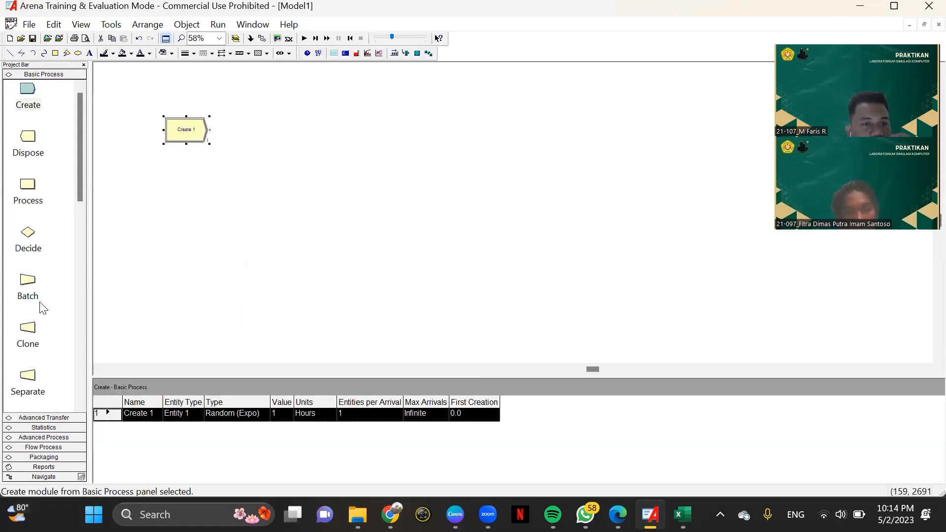
pyautogui.scroll(-3, 41, 308)
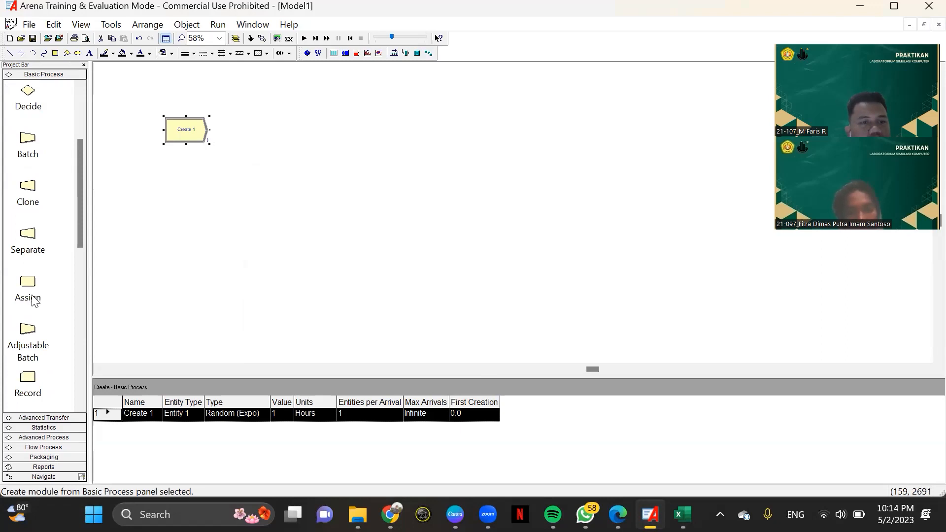
pyautogui.moveTo(32, 300); pyautogui.dragTo(246, 132)
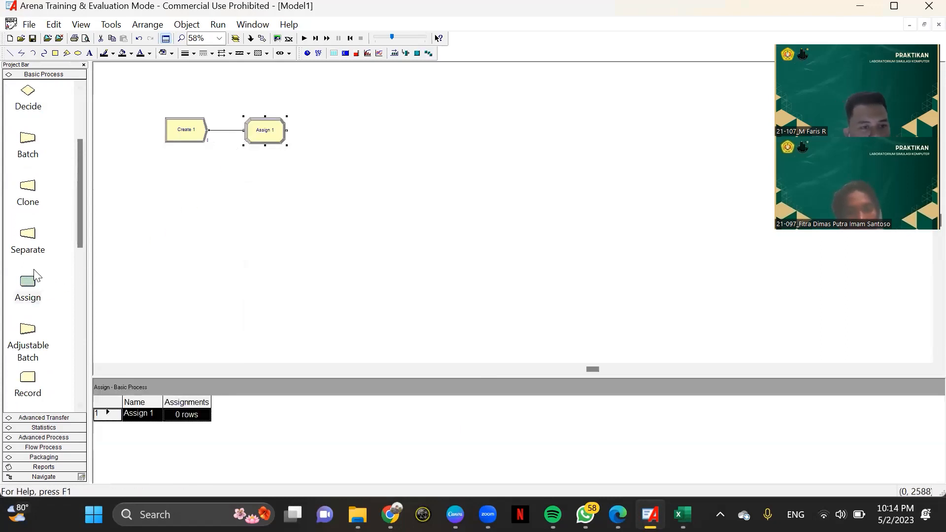
pyautogui.scroll(-2, 60, 403)
pyautogui.click(50, 418)
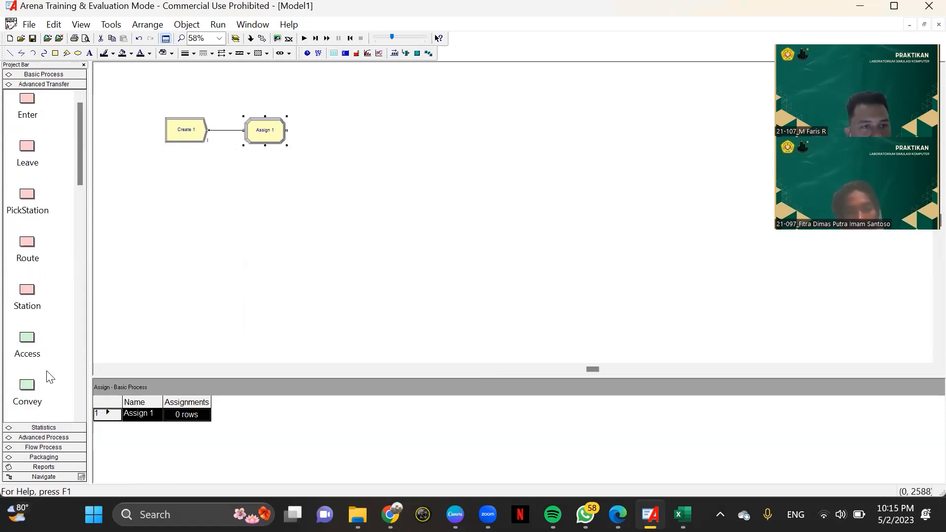
pyautogui.scroll(-2, 42, 321)
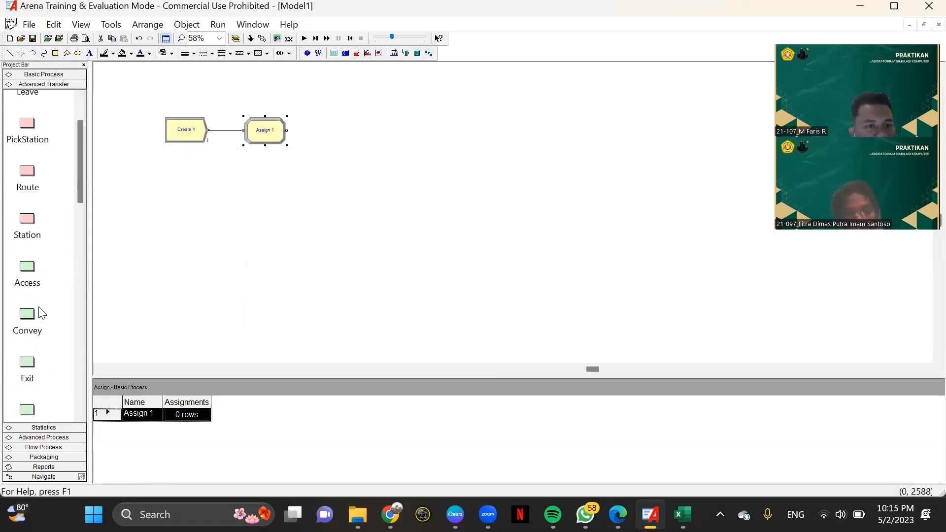
pyautogui.moveTo(30, 226); pyautogui.dragTo(319, 130)
pyautogui.scroll(2, 51, 318)
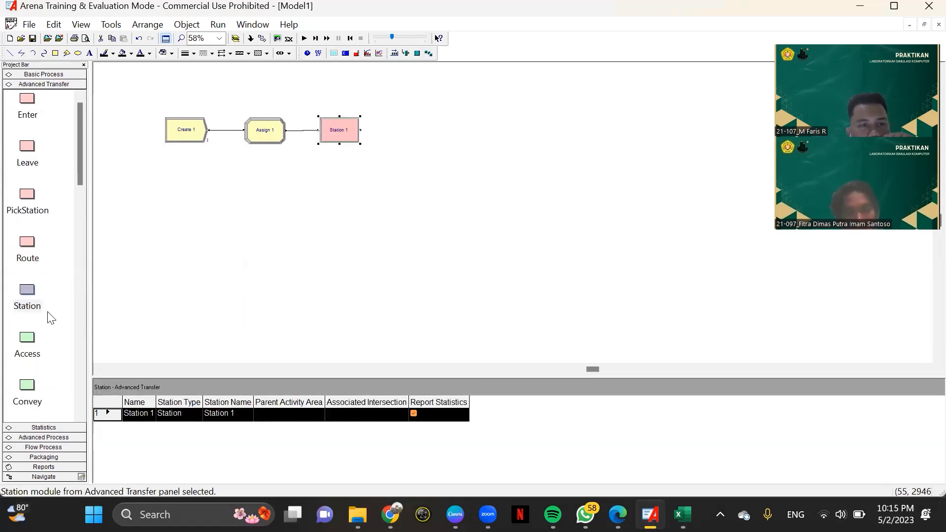
# Add three Process modules in sequence after the Station module in the first row
pyautogui.scroll(-10, 46, 316)
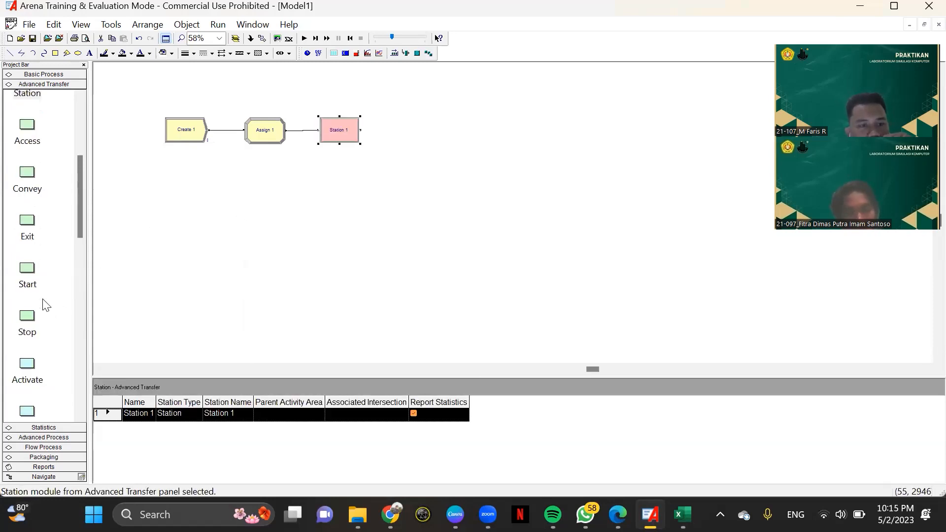
pyautogui.click(64, 75)
pyautogui.scroll(7, 53, 211)
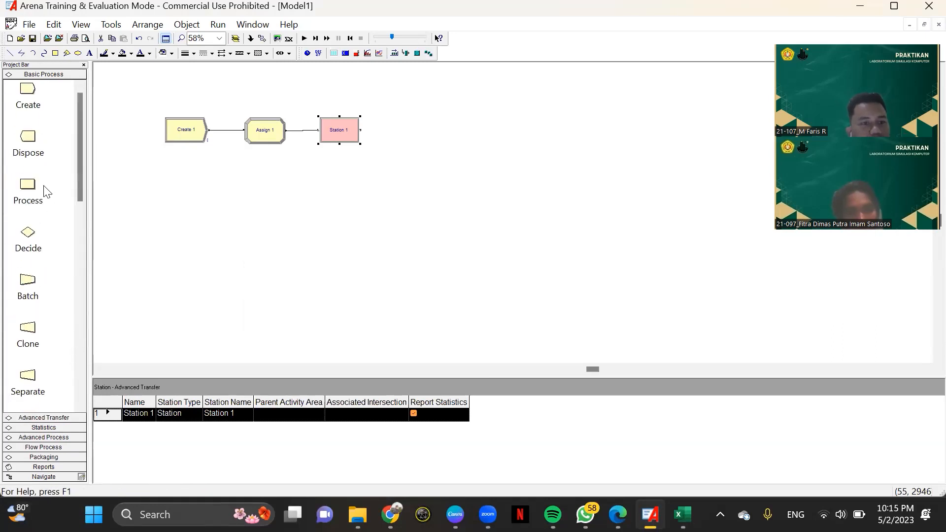
pyautogui.moveTo(33, 193); pyautogui.dragTo(392, 131)
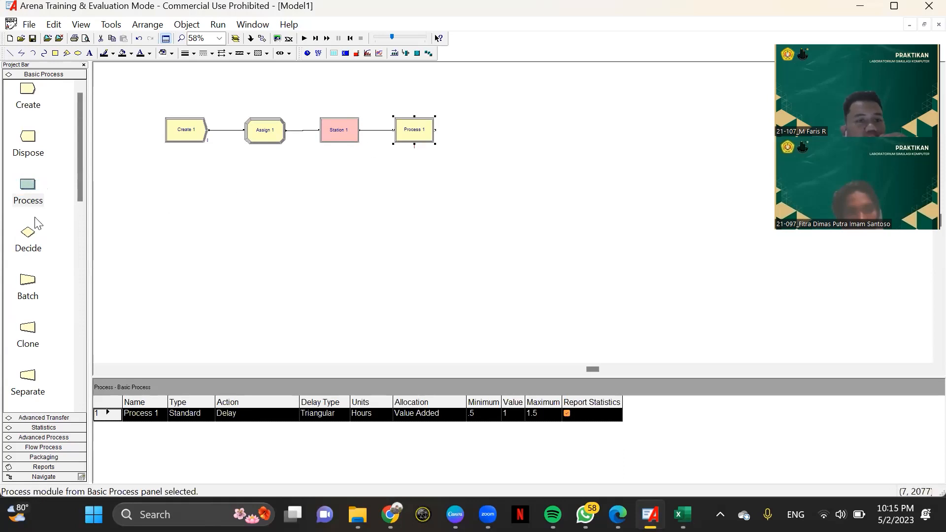
pyautogui.moveTo(29, 196); pyautogui.dragTo(465, 130)
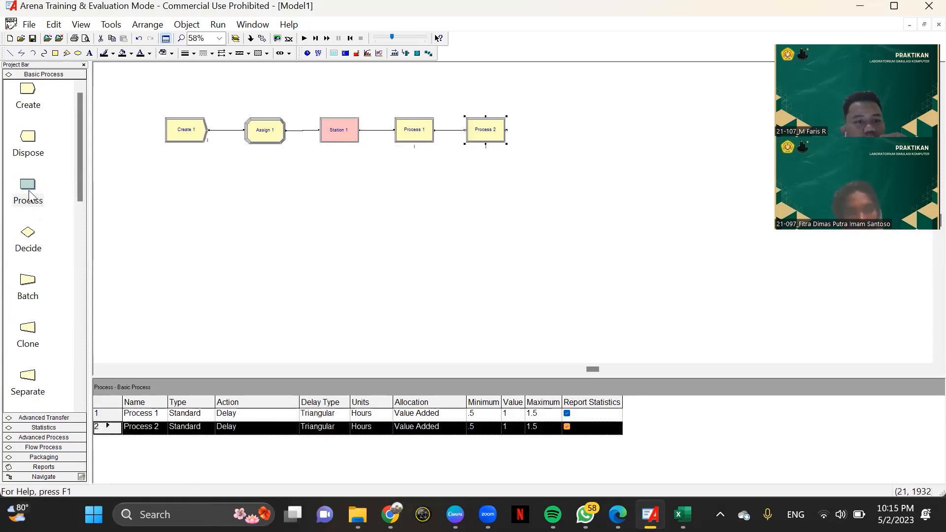
pyautogui.moveTo(35, 197); pyautogui.dragTo(541, 140)
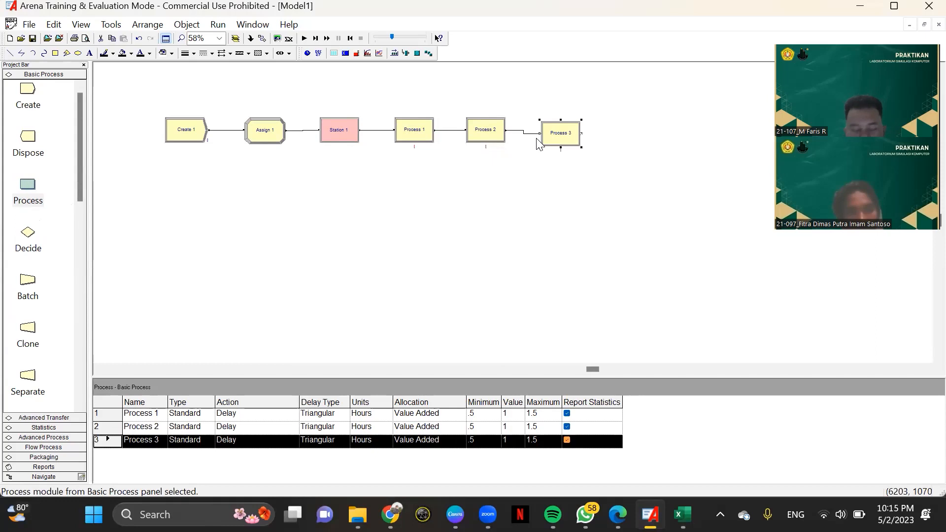
# Start a second row beneath the Create module with a Route module followed by a second Station module
pyautogui.click(63, 418)
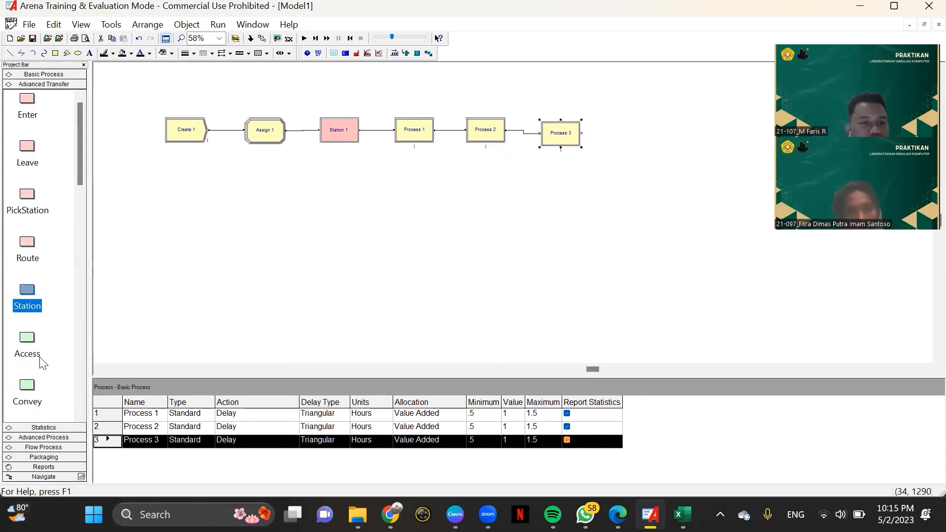
pyautogui.moveTo(23, 255); pyautogui.dragTo(170, 192)
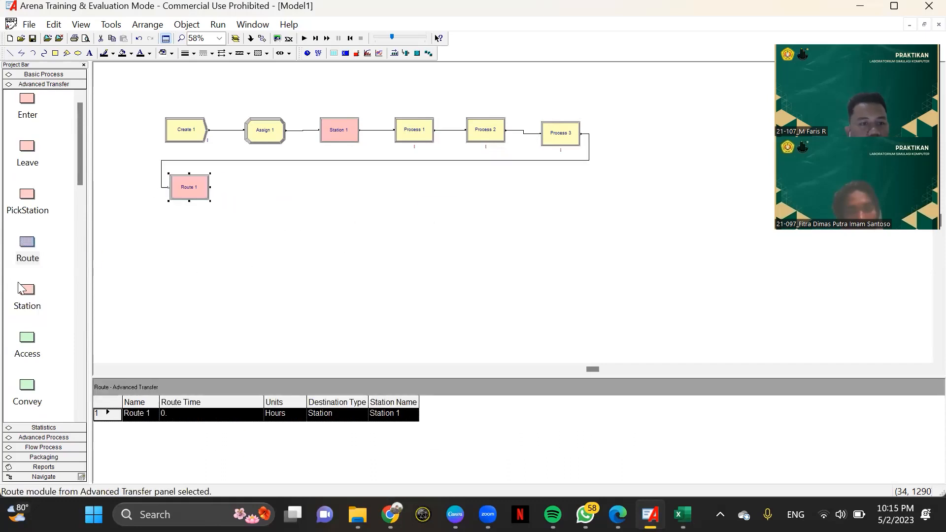
pyautogui.moveTo(25, 298); pyautogui.dragTo(241, 192)
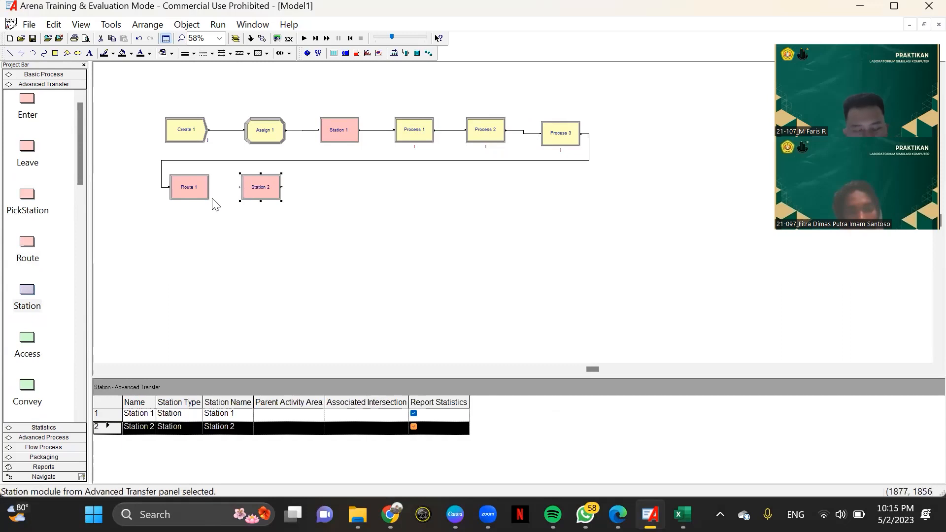
# Add four connected Process modules in sequence after the second Station module
pyautogui.click(70, 75)
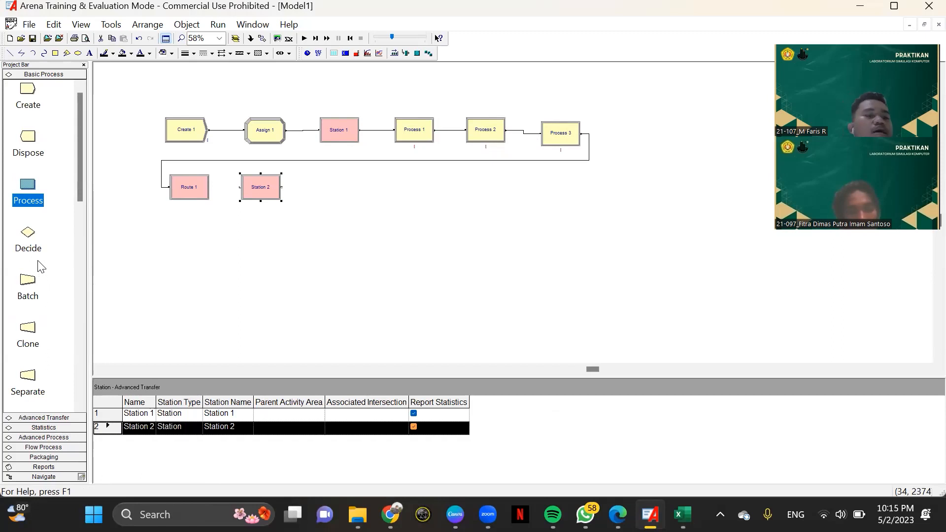
pyautogui.scroll(-3, 40, 266)
pyautogui.scroll(2, 38, 266)
pyautogui.scroll(2, 37, 262)
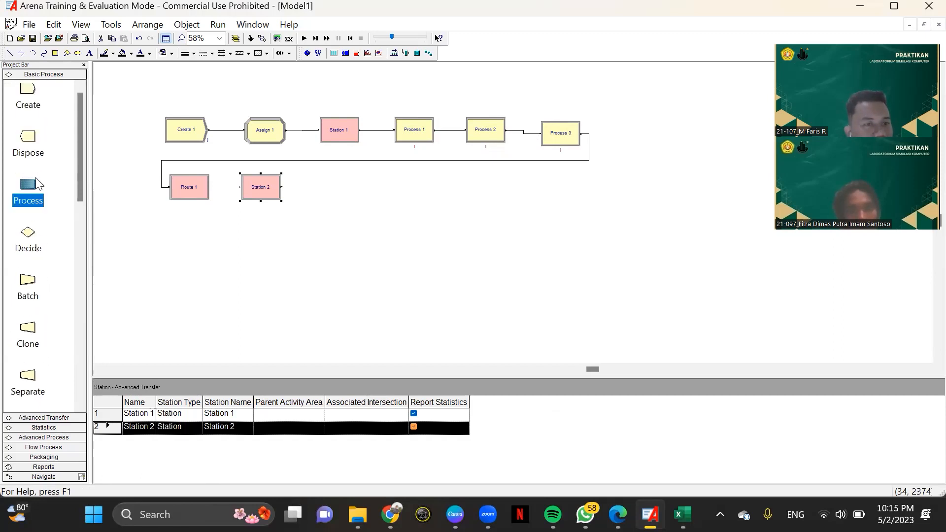
pyautogui.moveTo(34, 187); pyautogui.dragTo(316, 191)
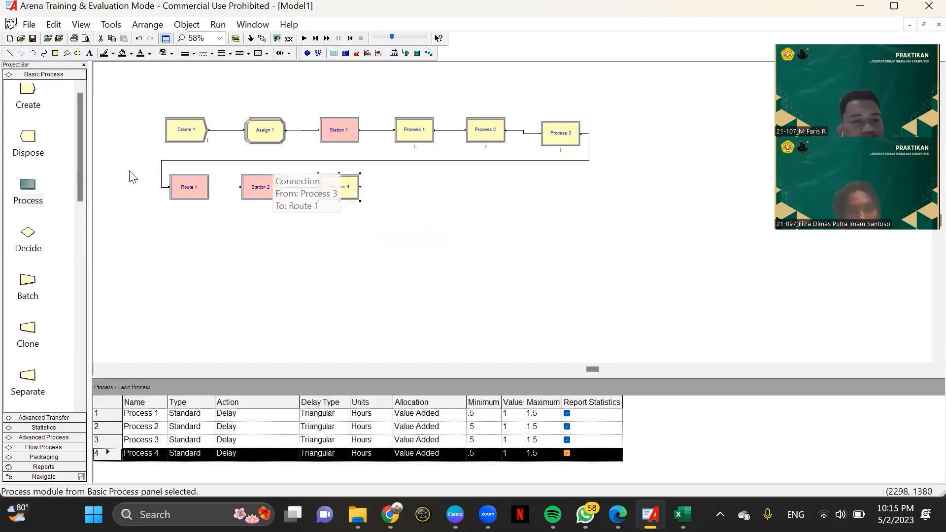
pyautogui.moveTo(28, 193); pyautogui.dragTo(397, 194)
pyautogui.click(397, 194)
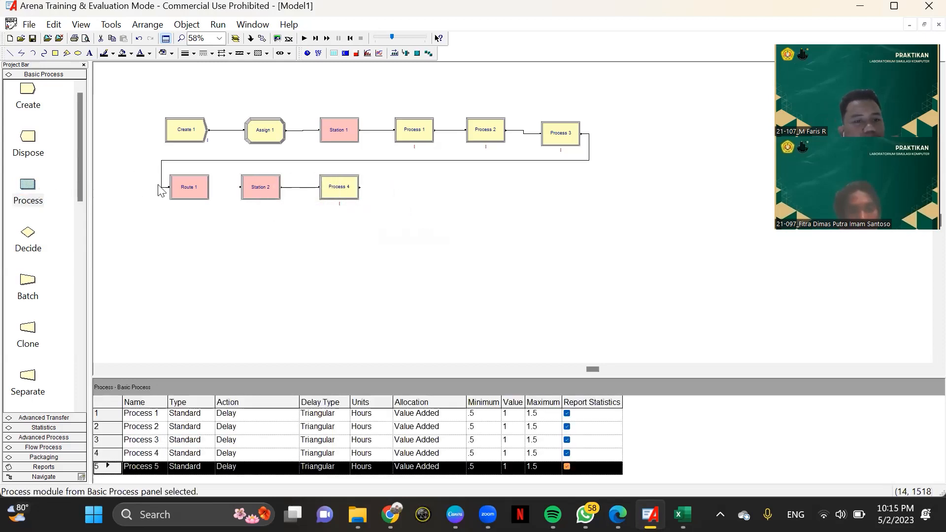
pyautogui.click(28, 190)
pyautogui.click(468, 190)
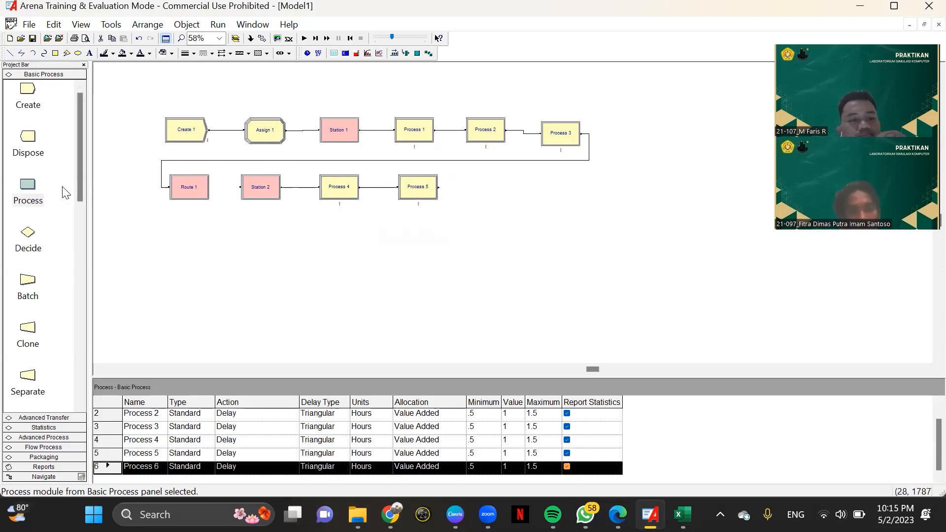
pyautogui.click(27, 194)
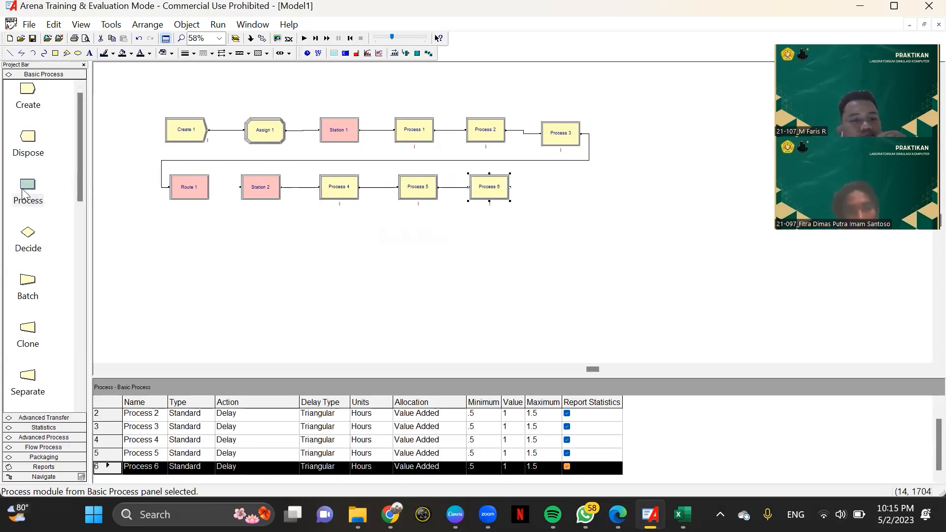
pyautogui.click(544, 190)
# Add an Assign module after the last Process of the second row and a Record module below it
pyautogui.scroll(-2, 15, 345)
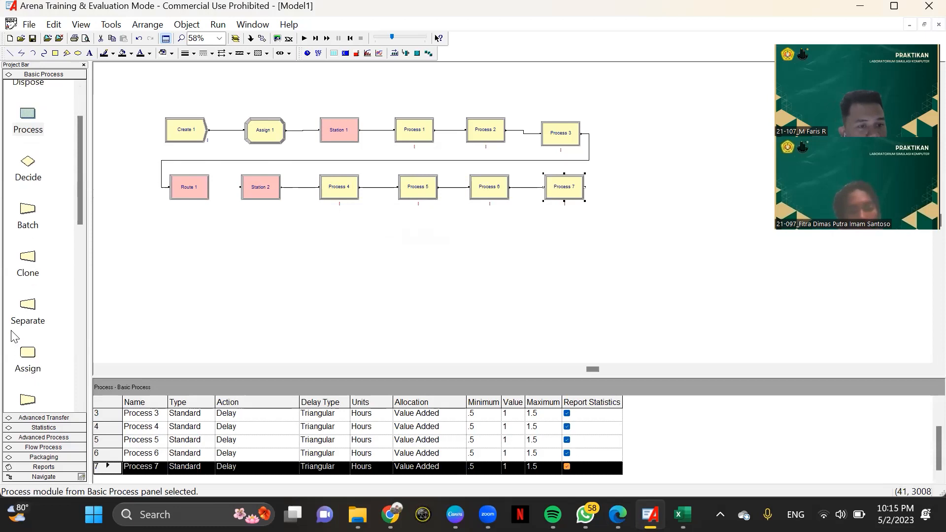
pyautogui.click(32, 363)
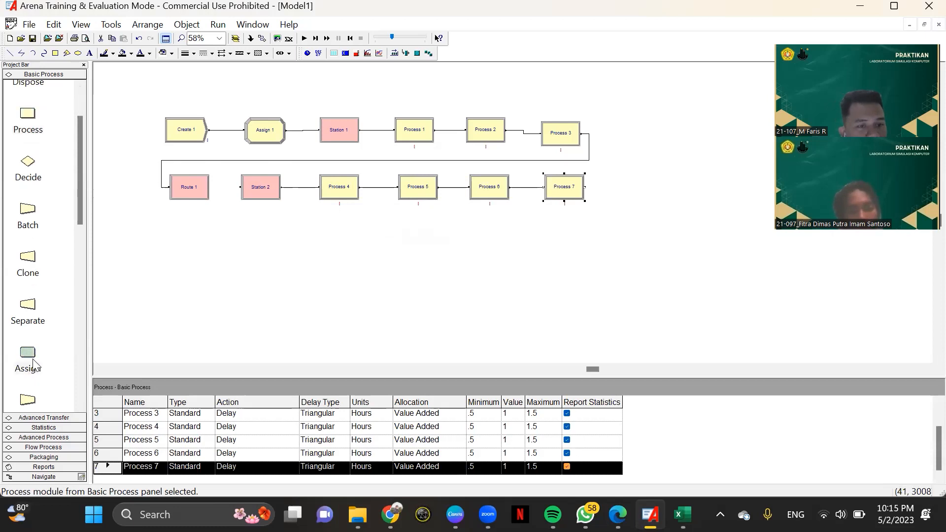
pyautogui.click(617, 189)
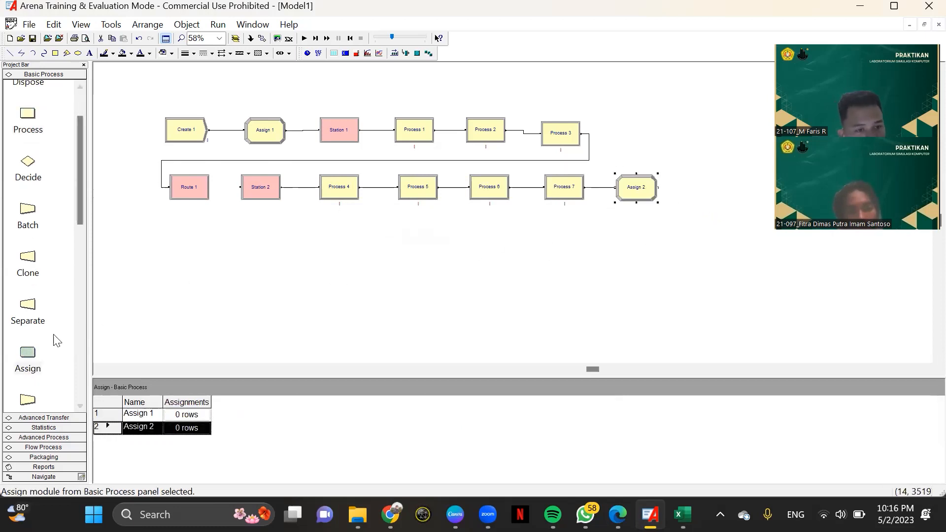
pyautogui.scroll(-3, 50, 342)
pyautogui.click(30, 310)
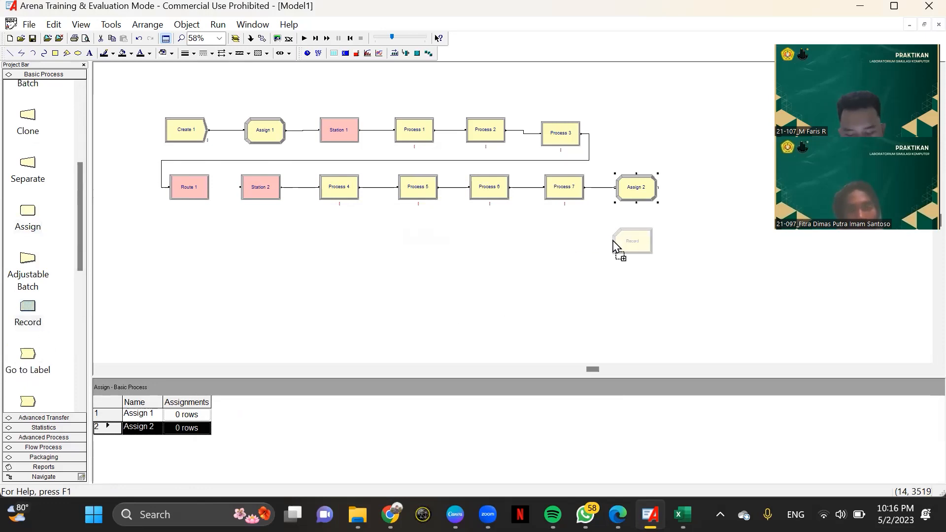
pyautogui.click(613, 237)
# Add a Dispose module after the Record module to end the flow
pyautogui.scroll(-3, 58, 375)
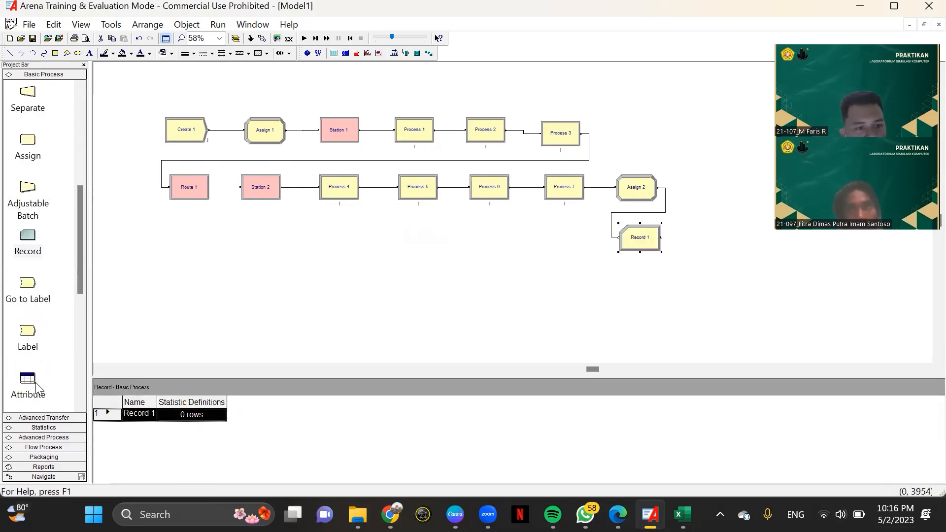
pyautogui.scroll(1, 36, 386)
pyautogui.scroll(5, 36, 386)
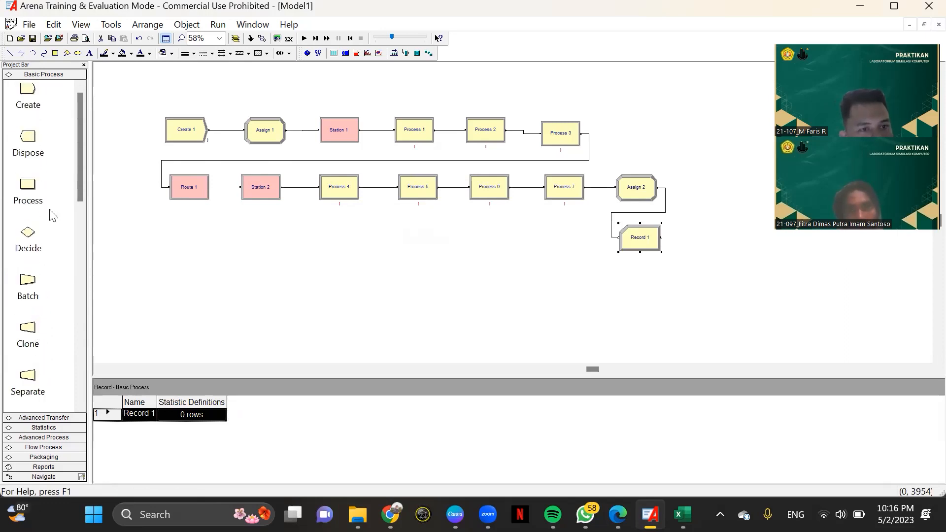
pyautogui.moveTo(27, 139); pyautogui.dragTo(689, 236)
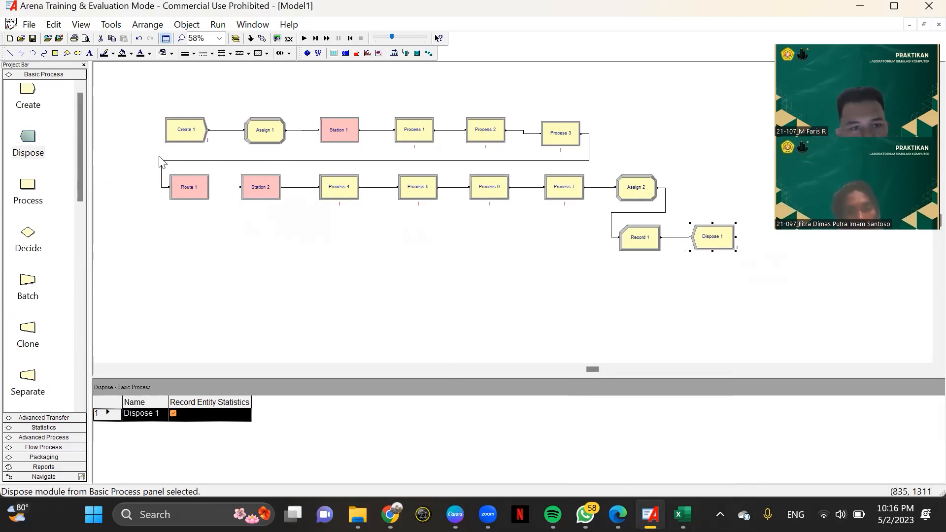
# Configure the Create module with the name Kedatangan Bahan Baku, arrival type Expression, units Minutes and maximum arrivals 1
pyautogui.doubleClick(190, 130)
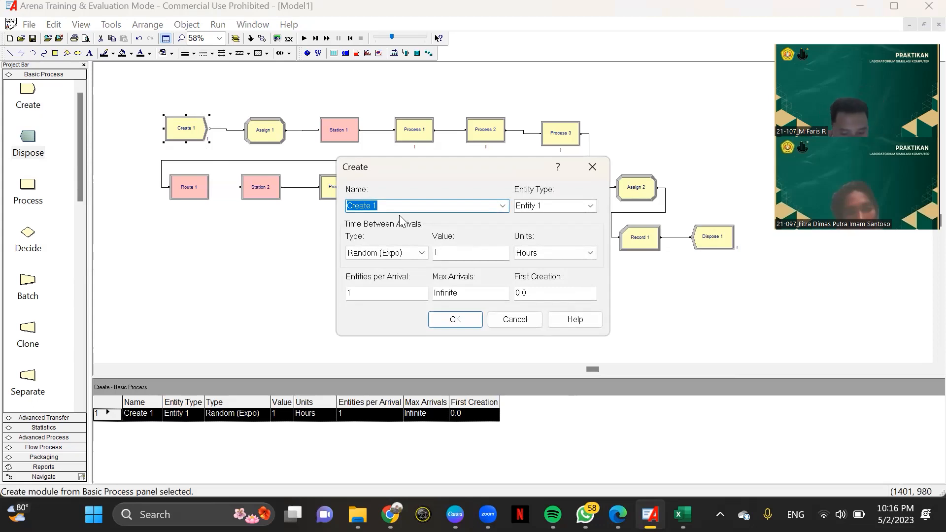
pyautogui.press('capslock')
pyautogui.write('Kedatangan')
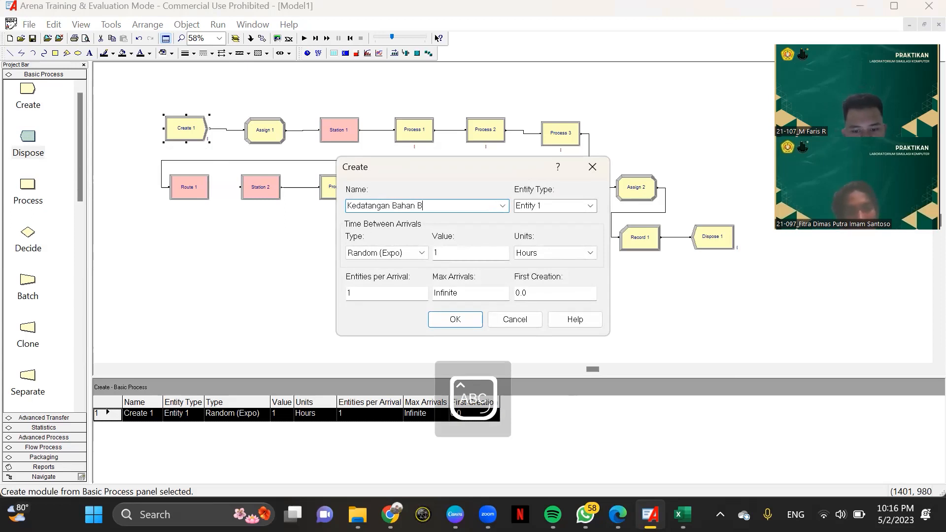
pyautogui.click(423, 254)
pyautogui.click(385, 290)
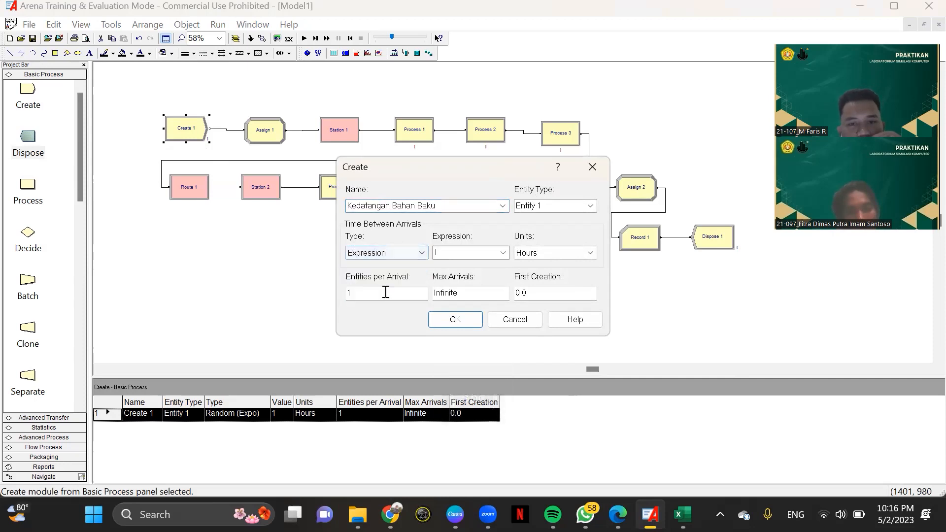
pyautogui.moveTo(469, 294); pyautogui.dragTo(428, 289)
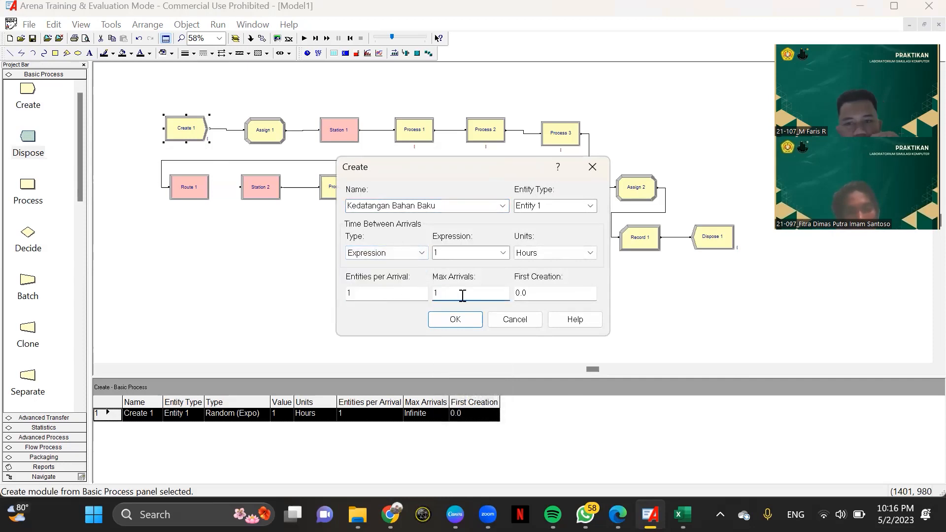
pyautogui.click(559, 254)
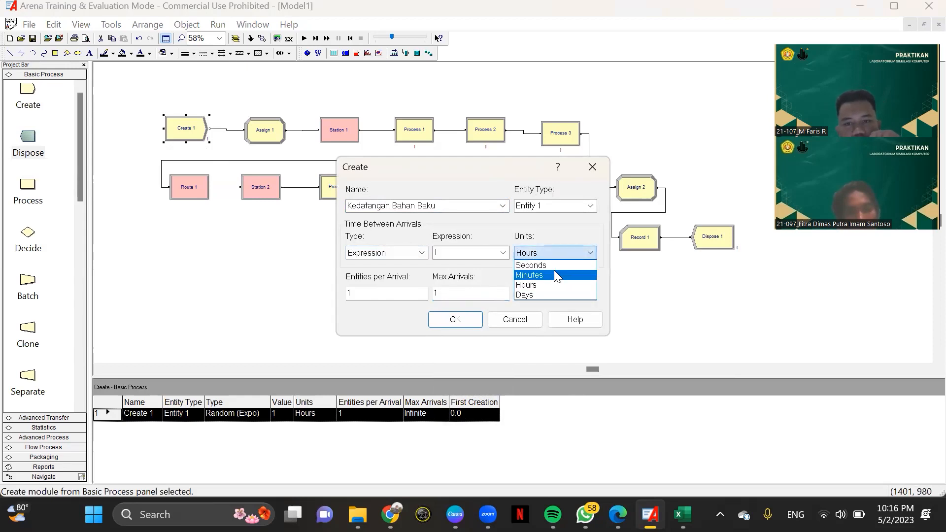
pyautogui.click(555, 275)
pyautogui.click(454, 319)
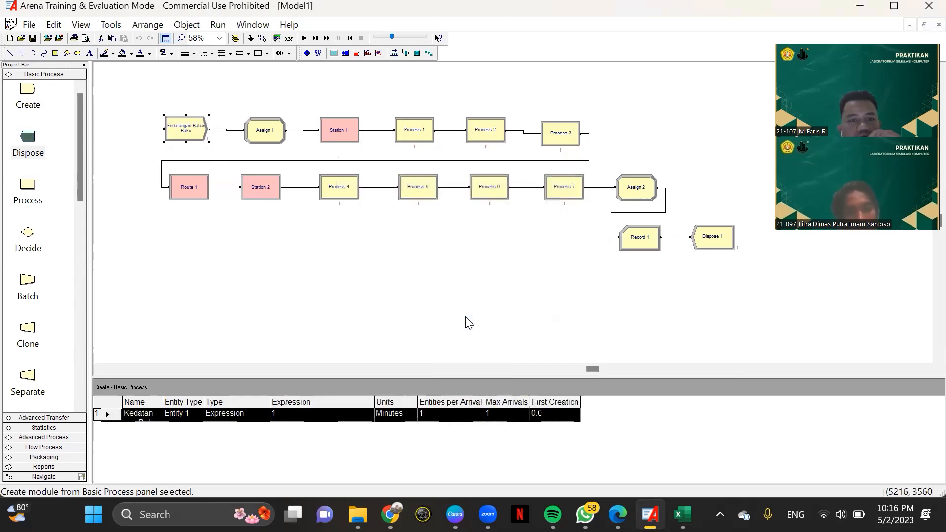
# Add an Entity Type assignment with Entity 1 to the first Assign module
pyautogui.doubleClick(269, 131)
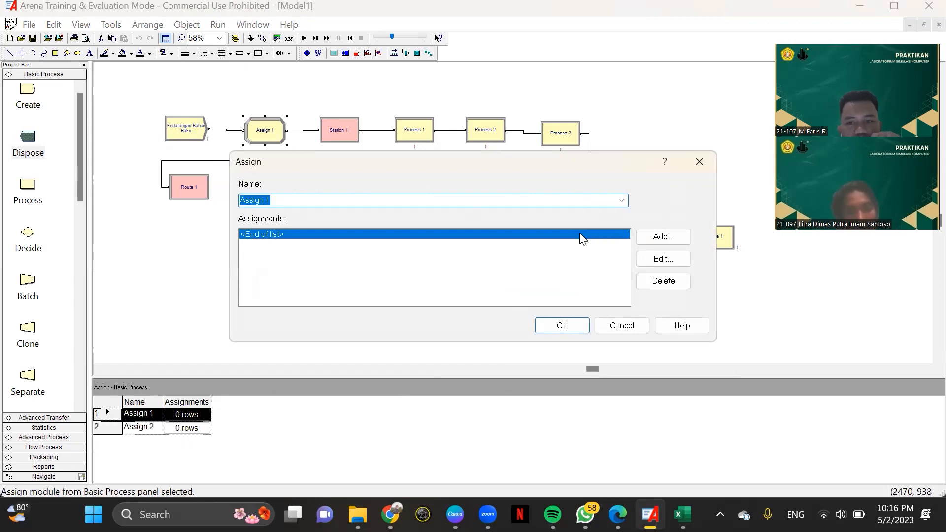
pyautogui.click(636, 236)
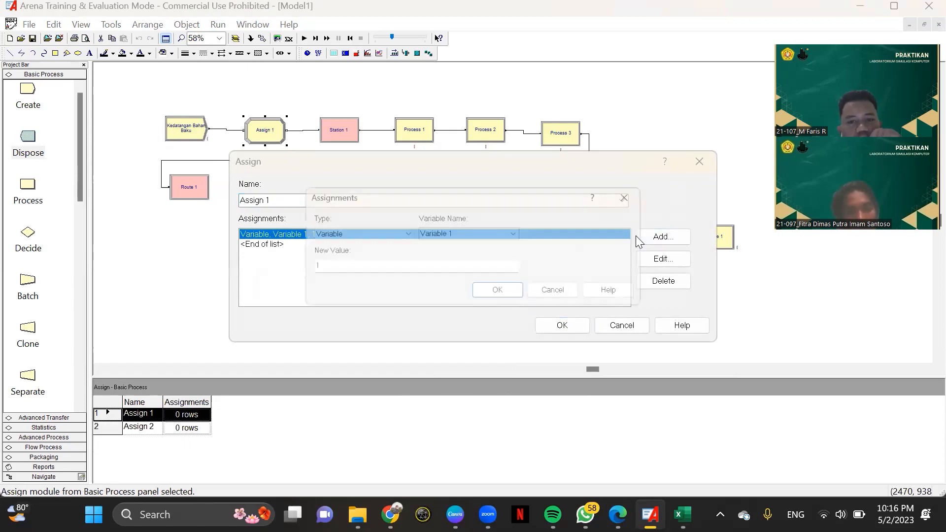
pyautogui.click(408, 230)
pyautogui.click(360, 282)
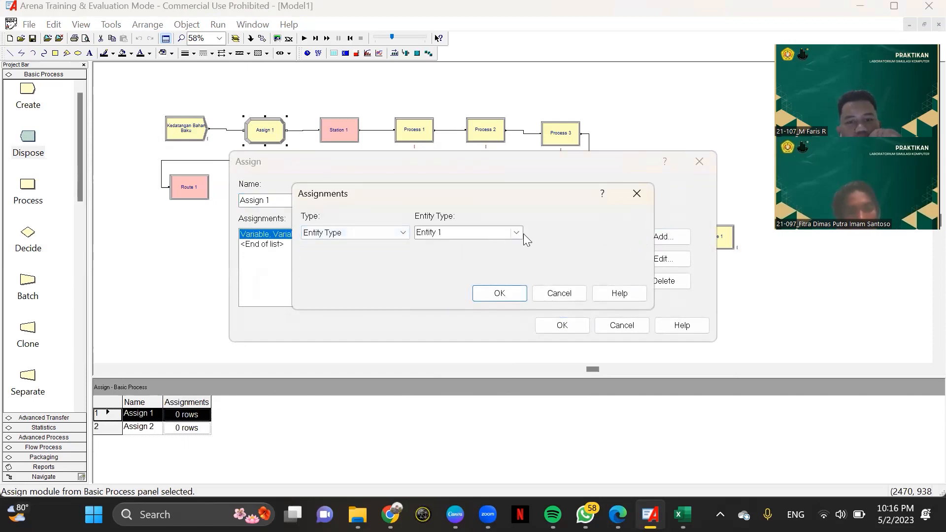
pyautogui.click(523, 233)
pyautogui.click(516, 233)
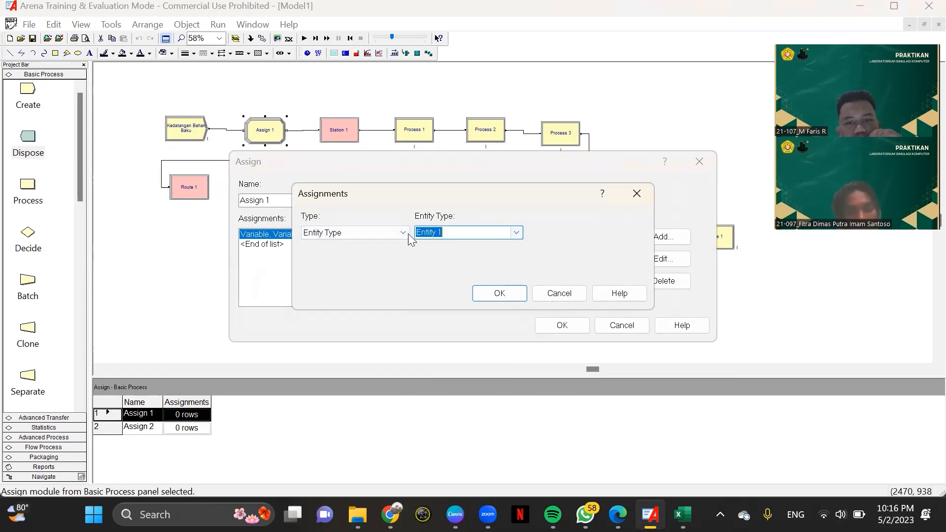
pyautogui.click(405, 237)
pyautogui.click(358, 290)
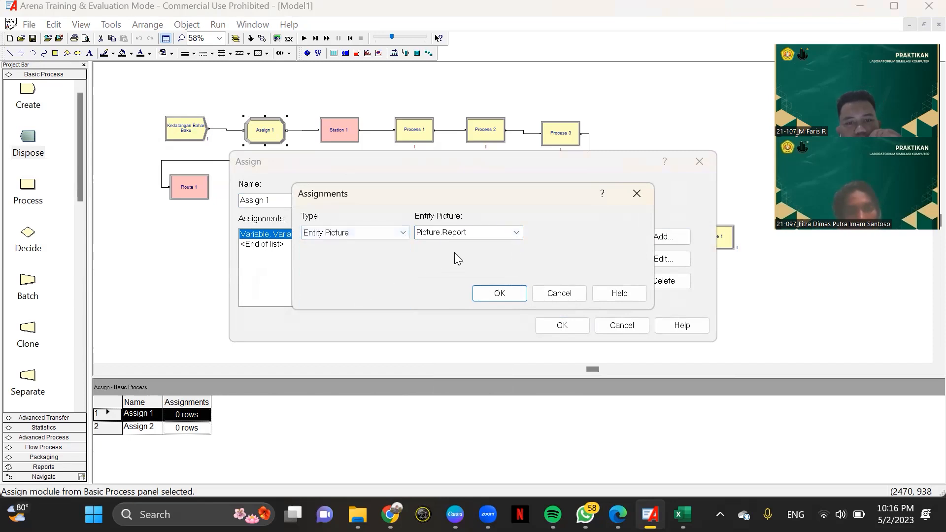
pyautogui.click(333, 232)
pyautogui.click(360, 283)
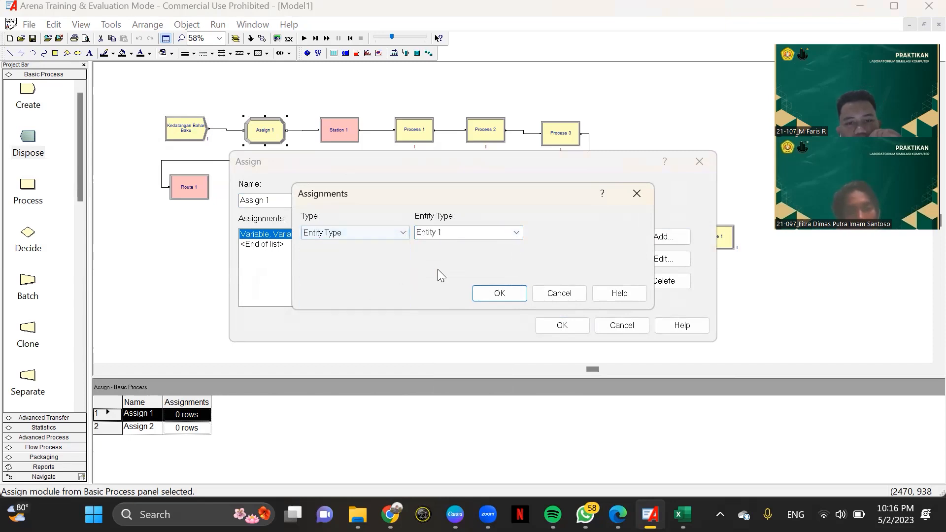
pyautogui.click(499, 293)
# Add an Entity Picture assignment with Picture.Box to the first Assign module and accept its settings
pyautogui.click(662, 237)
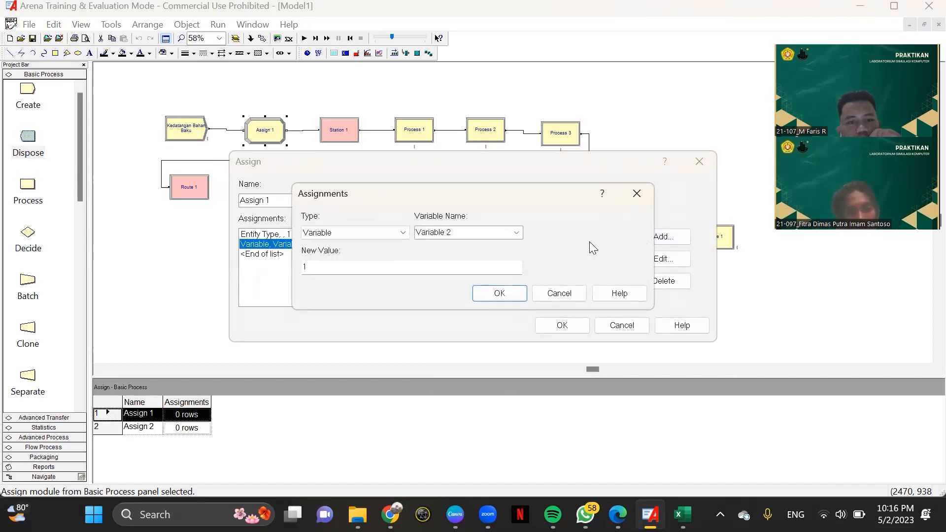
pyautogui.click(404, 231)
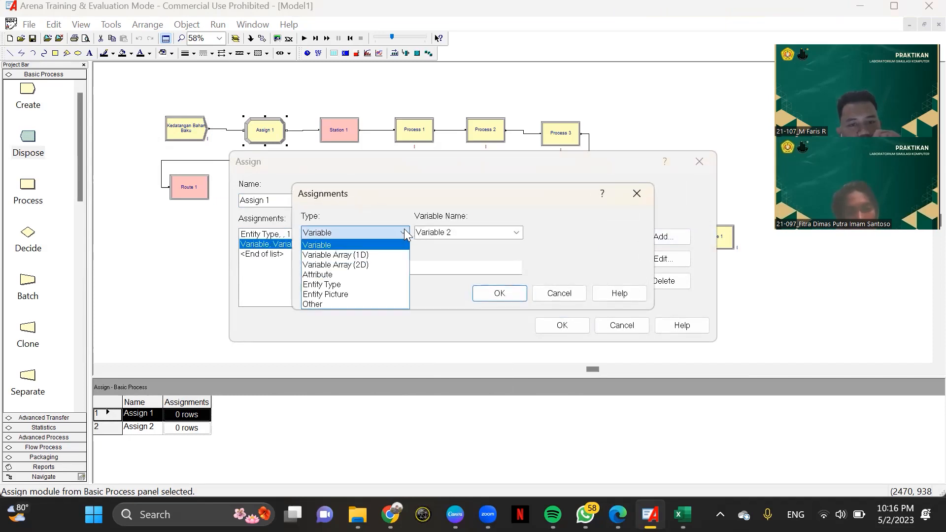
pyautogui.click(357, 290)
pyautogui.click(514, 234)
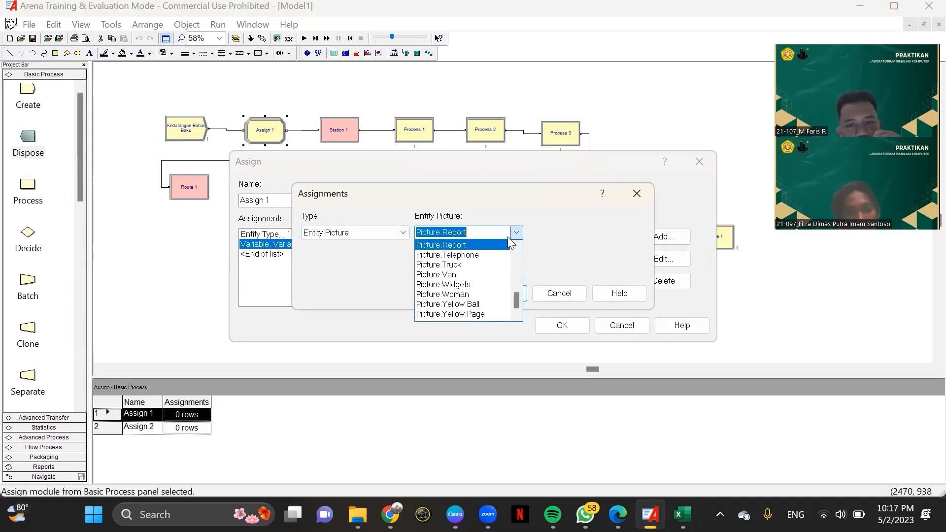
pyautogui.scroll(6, 467, 294)
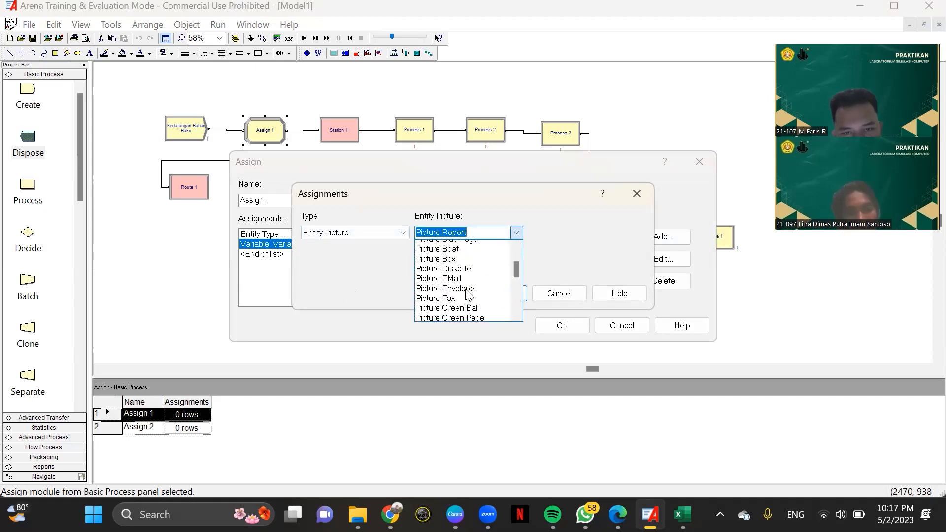
pyautogui.click(456, 293)
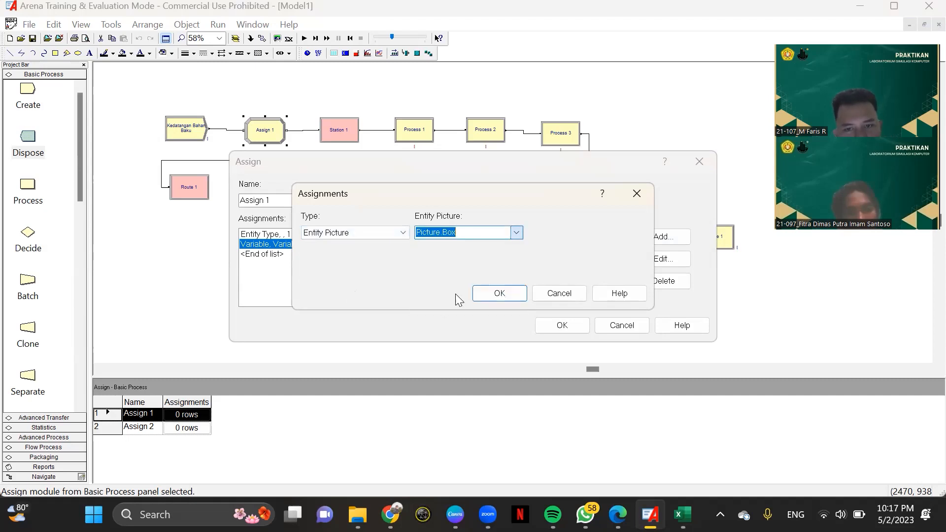
pyautogui.click(511, 294)
pyautogui.click(562, 324)
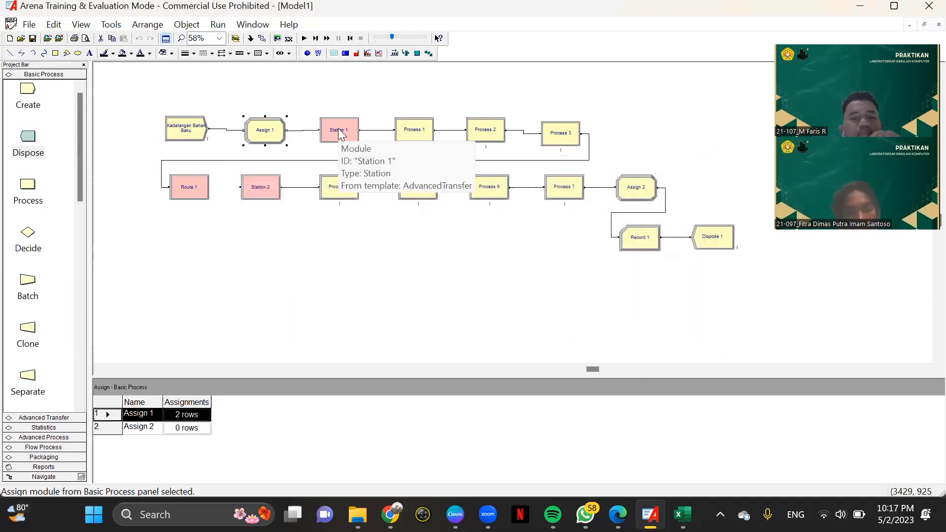
# Rename the first Station module as Antrian Bahan Baku
pyautogui.doubleClick(338, 130)
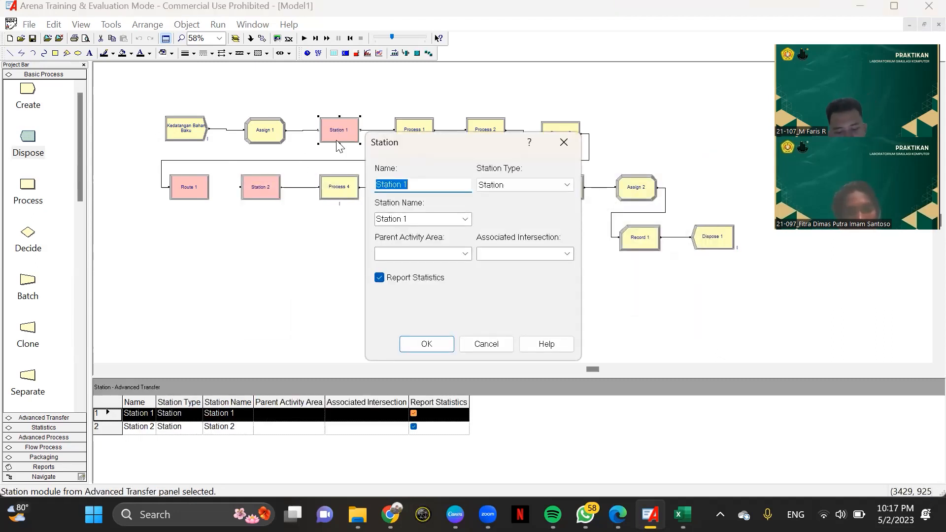
pyautogui.write('Antrian Bahan Baku')
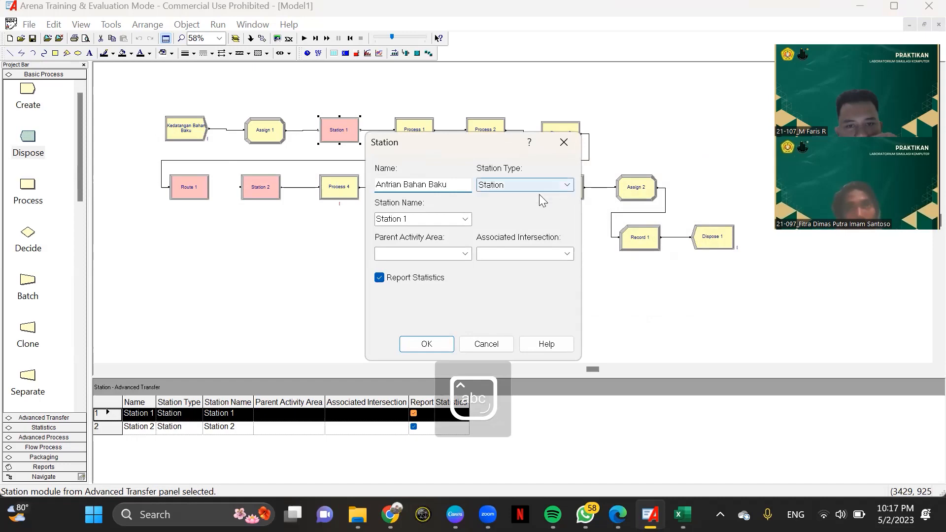
pyautogui.click(443, 343)
# Switch to the Input Analyzer and create a new input document
pyautogui.doubleClick(414, 130)
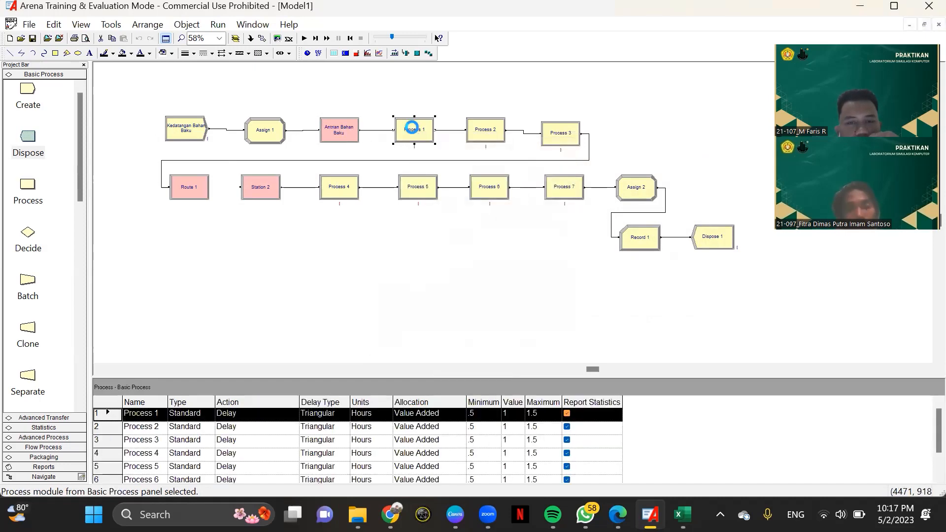
pyautogui.click(618, 91)
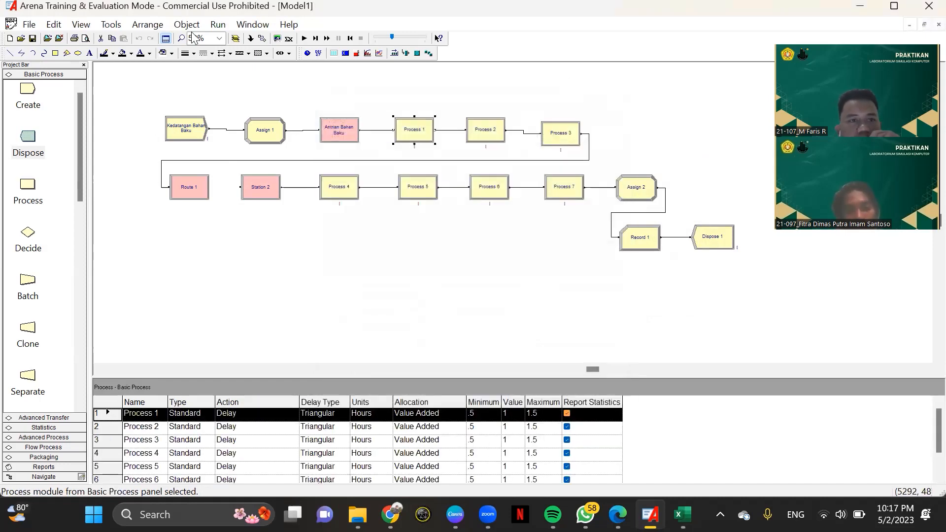
pyautogui.click(112, 25)
pyautogui.click(145, 67)
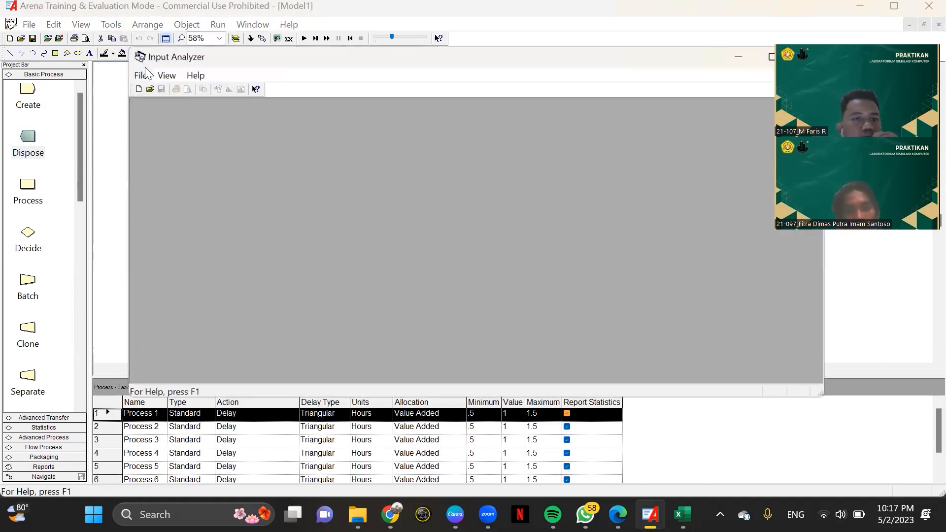
pyautogui.click(144, 74)
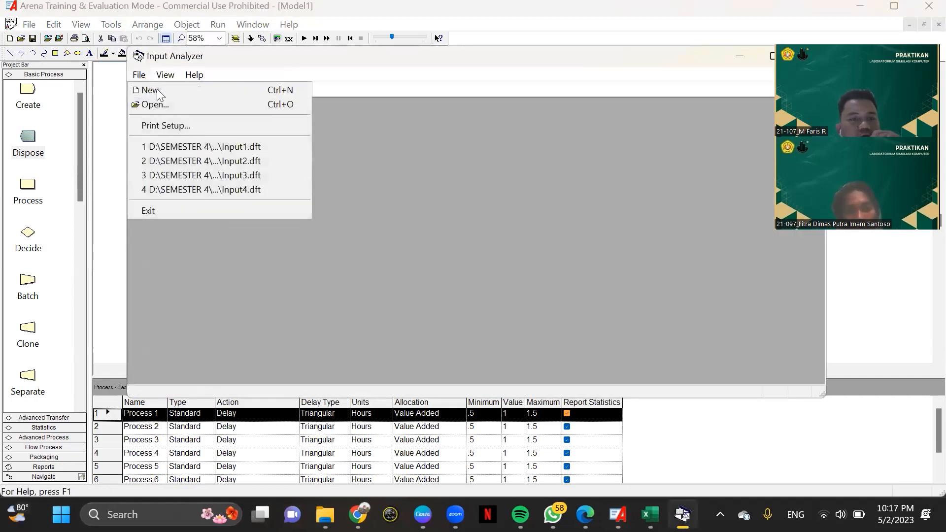
pyautogui.click(164, 95)
# Load the existing data file 1.txt from the PRODUKSI PANCI folder into the new input document
pyautogui.click(139, 74)
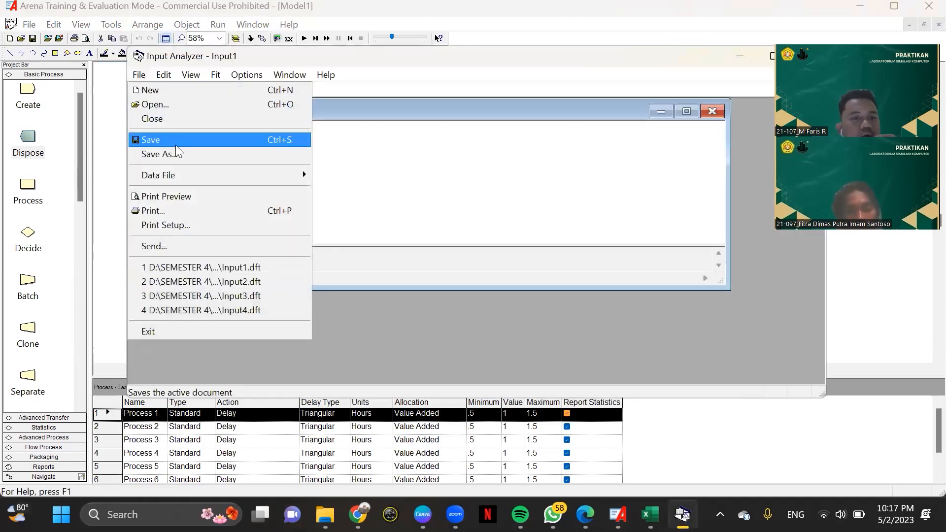
pyautogui.click(330, 174)
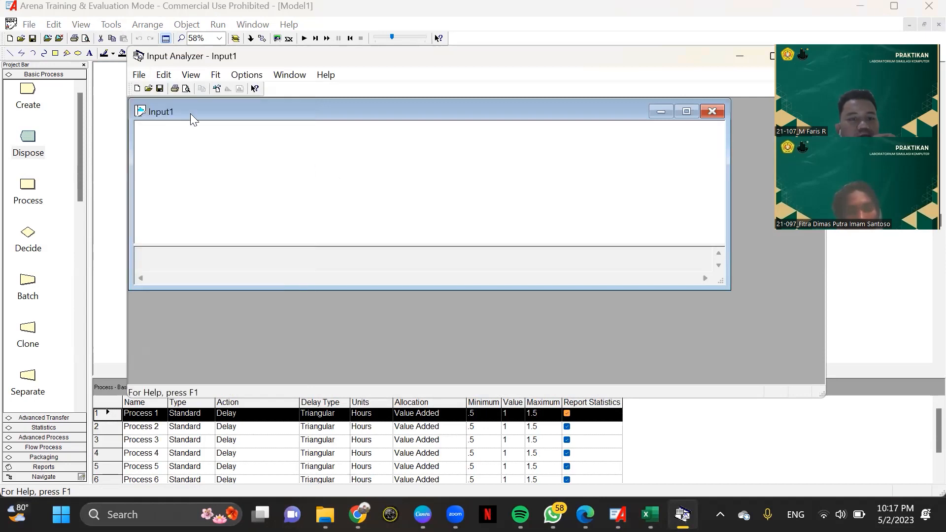
pyautogui.click(143, 76)
pyautogui.moveTo(190, 176)
pyautogui.click(340, 175)
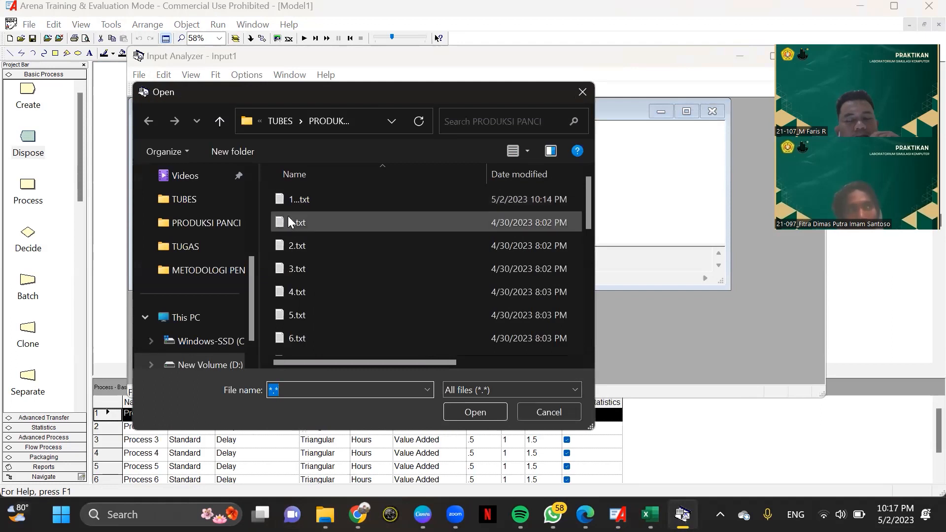
pyautogui.click(302, 222)
pyautogui.click(461, 410)
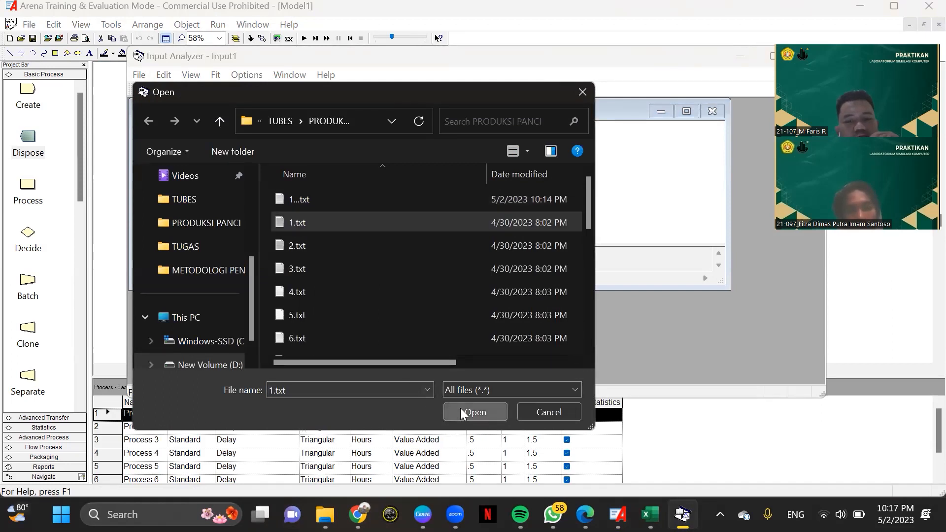
# Fit all distributions to the loaded data, enlarge the result window and copy the best-fit expression
pyautogui.click(217, 76)
pyautogui.click(230, 268)
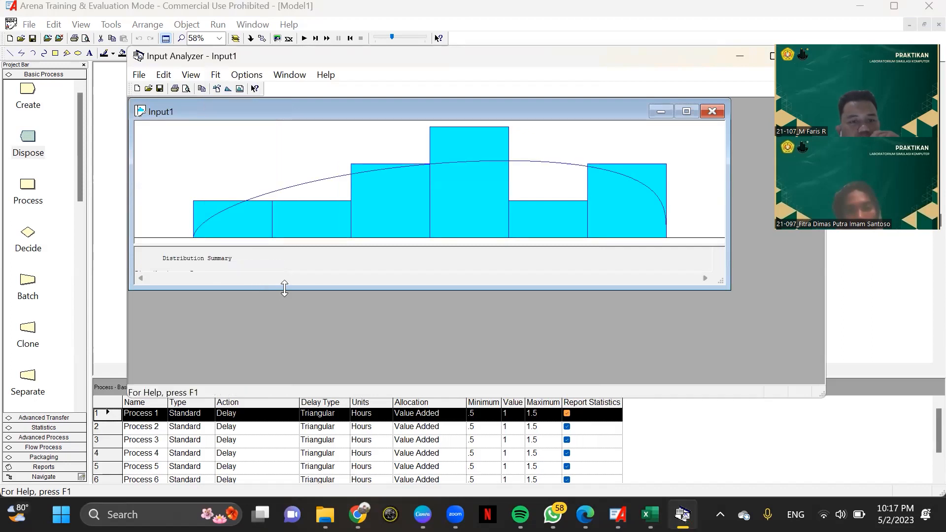
pyautogui.moveTo(284, 287); pyautogui.dragTo(284, 356)
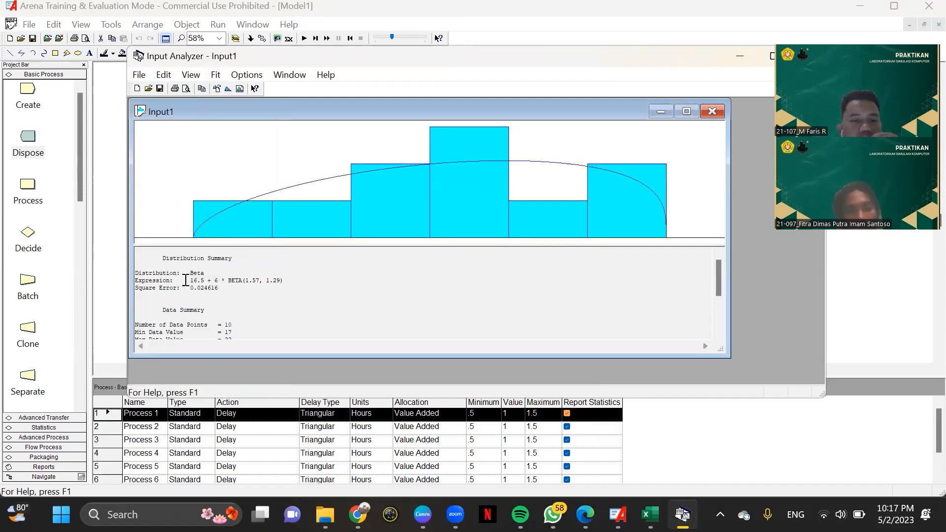
pyautogui.moveTo(191, 280); pyautogui.dragTo(278, 282)
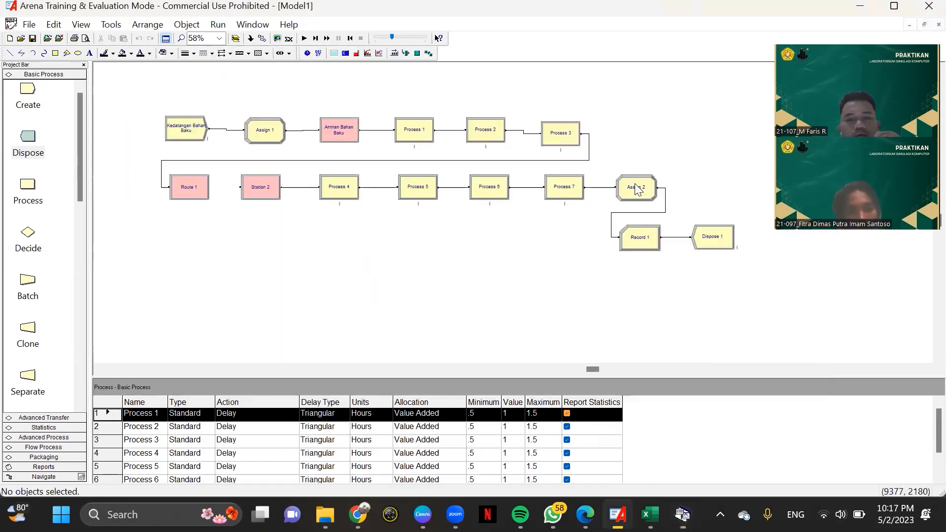
# Switch back to Arena and name the first Process module Peleburan
pyautogui.hotkey('alt', 'Tab')
pyautogui.doubleClick(415, 130)
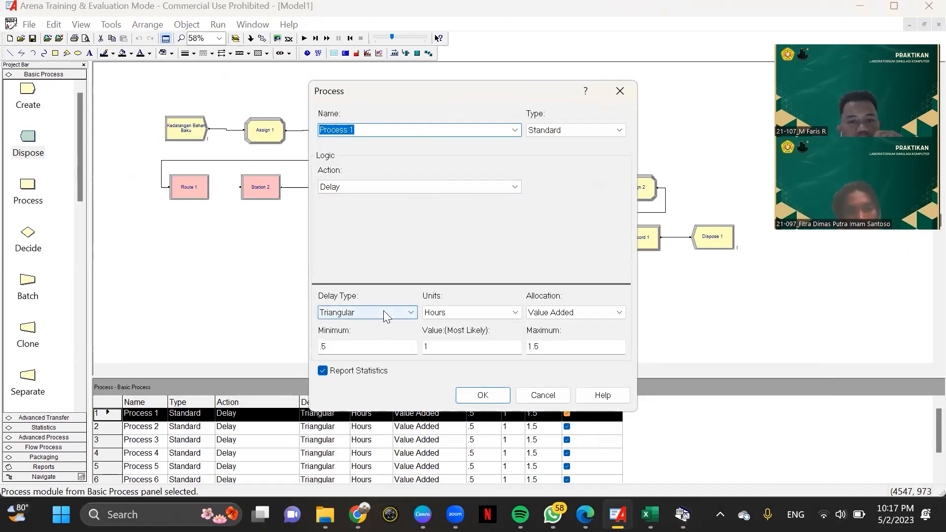
pyautogui.click(385, 312)
pyautogui.click(374, 129)
pyautogui.click(344, 127)
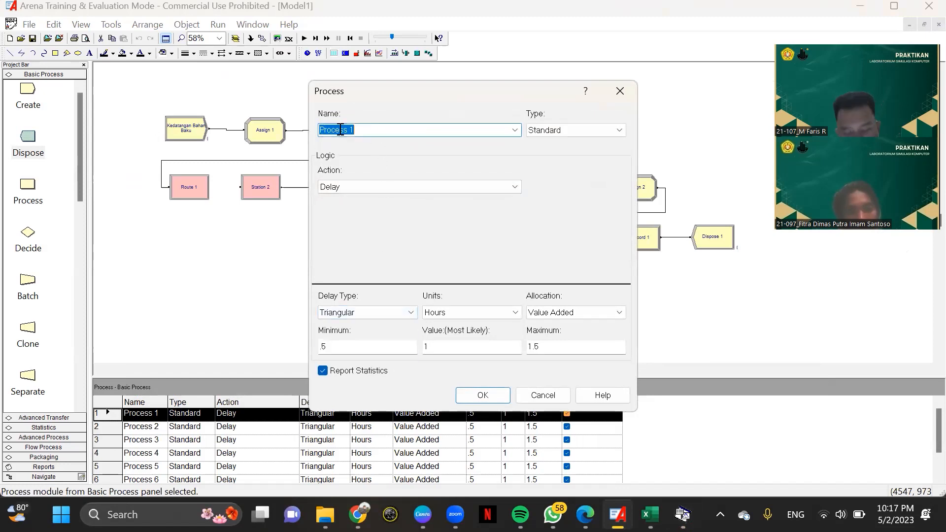
pyautogui.press('capslock')
pyautogui.write('Pelebur')
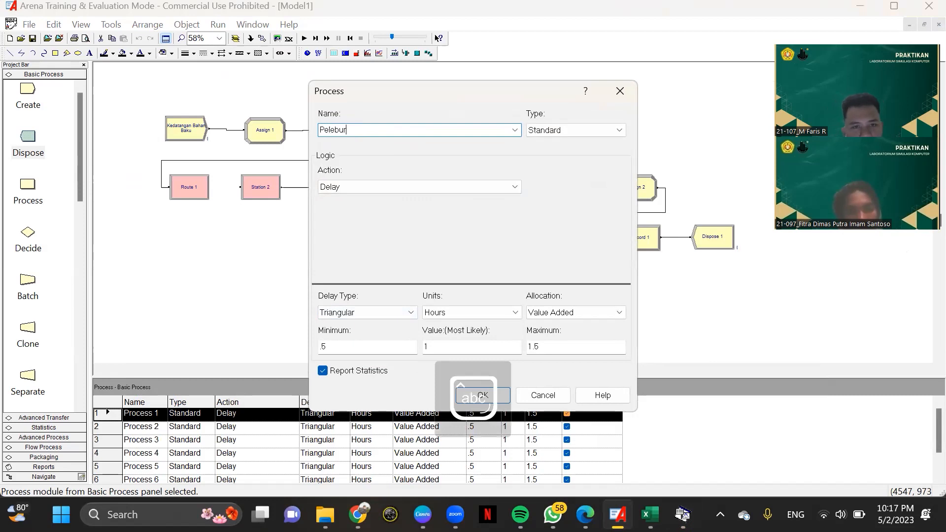
pyautogui.write('an')
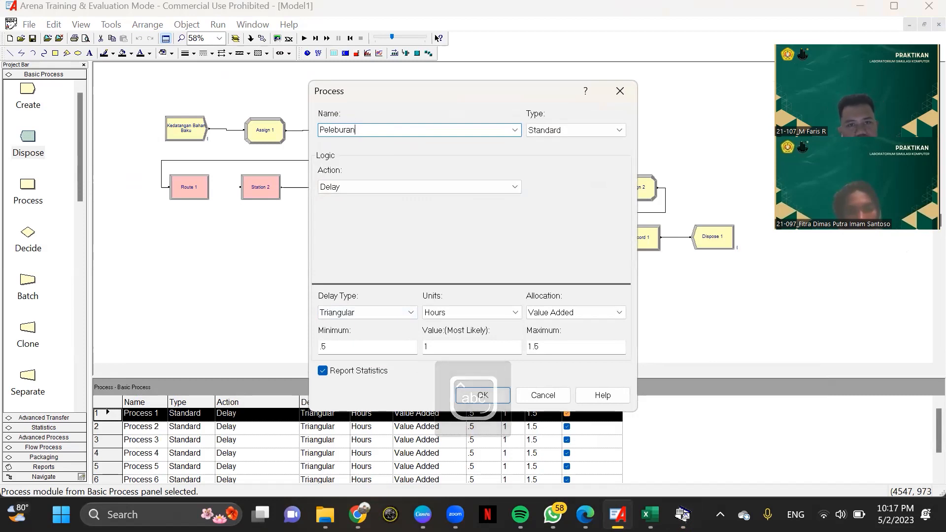
# Set the Peleburan process to delay type Expression, units Minutes and expression 16.5 + 6 * BETA(1.57, 1.29)
pyautogui.click(385, 308)
pyautogui.click(363, 365)
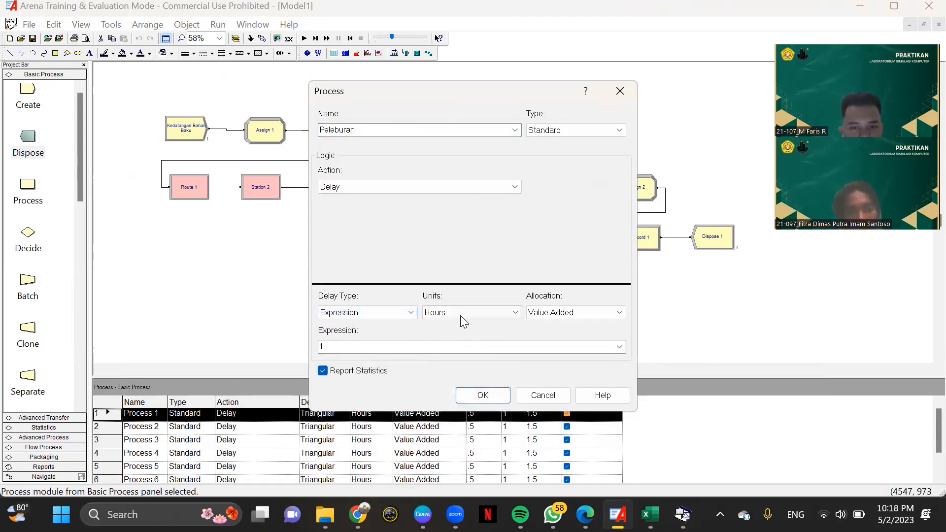
pyautogui.click(460, 315)
pyautogui.click(449, 333)
pyautogui.click(433, 349)
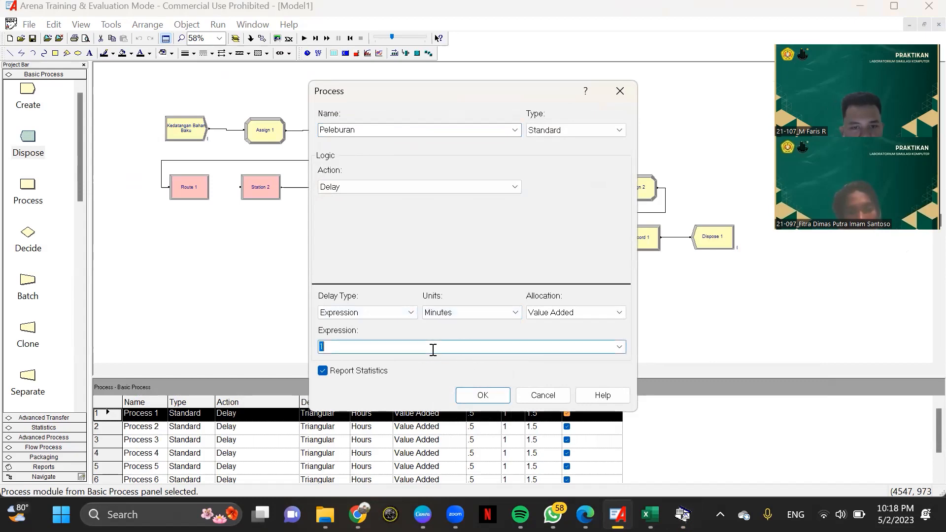
pyautogui.write('16.5 + 6 * BETA(1.57, 1.29)')
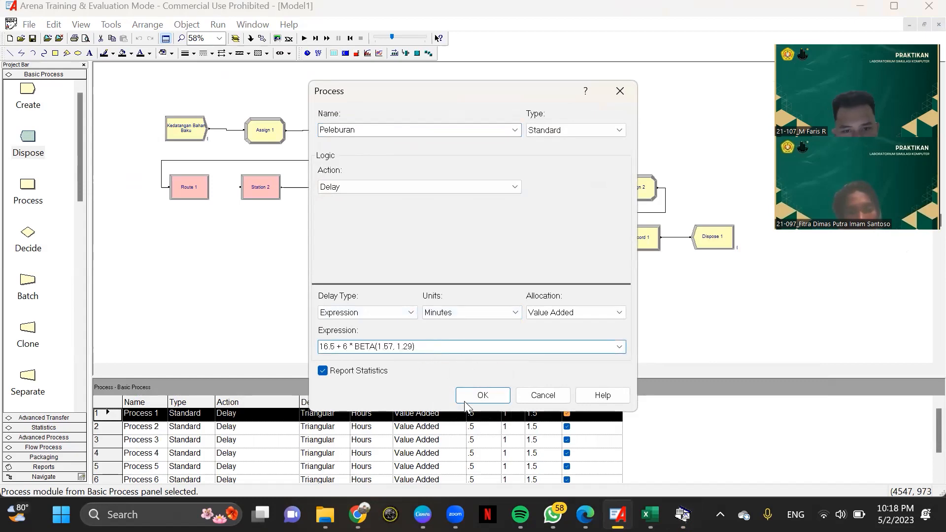
pyautogui.click(483, 396)
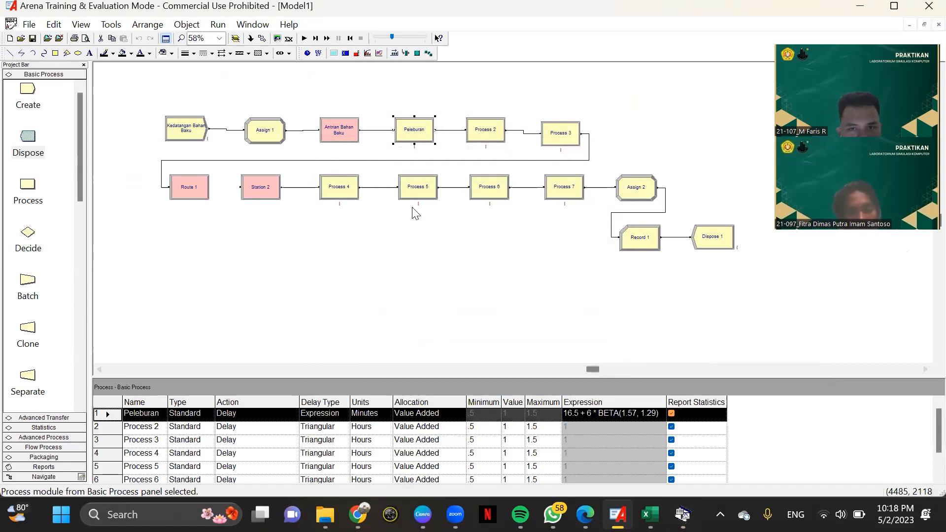
# Switch to Input Analyzer and create a second input document for the Process 2 time data
pyautogui.doubleClick(494, 134)
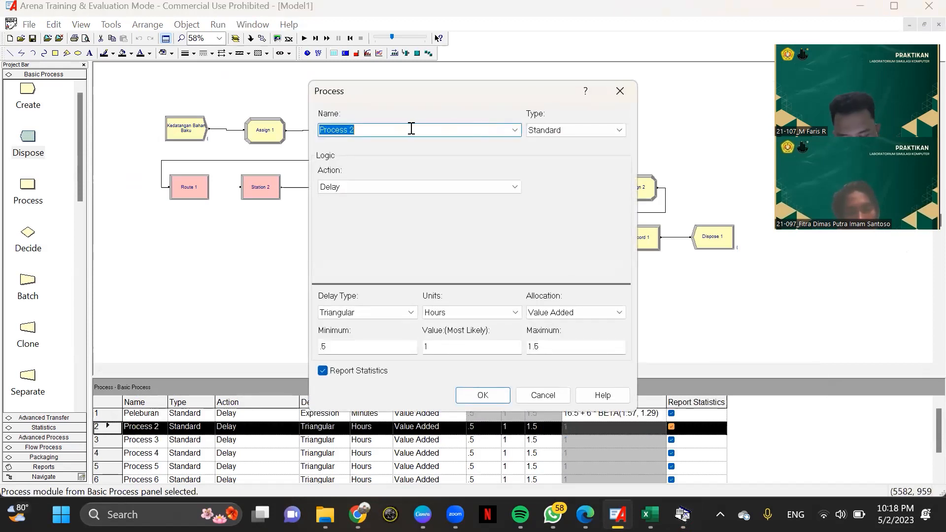
pyautogui.click(619, 91)
pyautogui.click(111, 25)
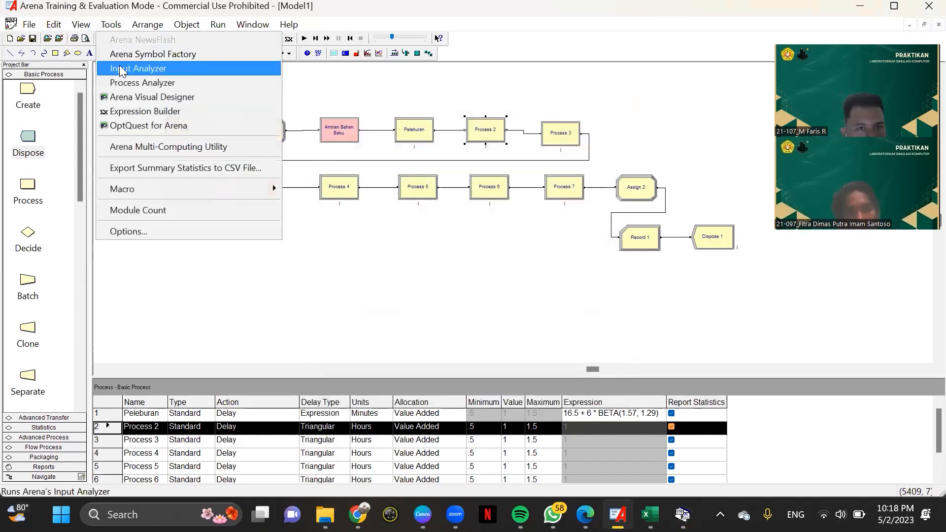
pyautogui.click(124, 68)
pyautogui.click(143, 77)
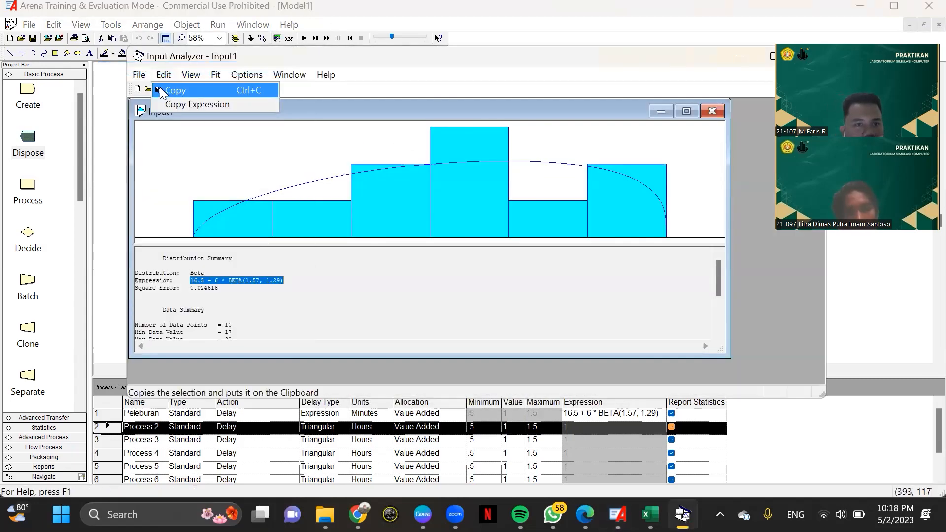
pyautogui.click(142, 76)
pyautogui.click(143, 77)
pyautogui.click(150, 92)
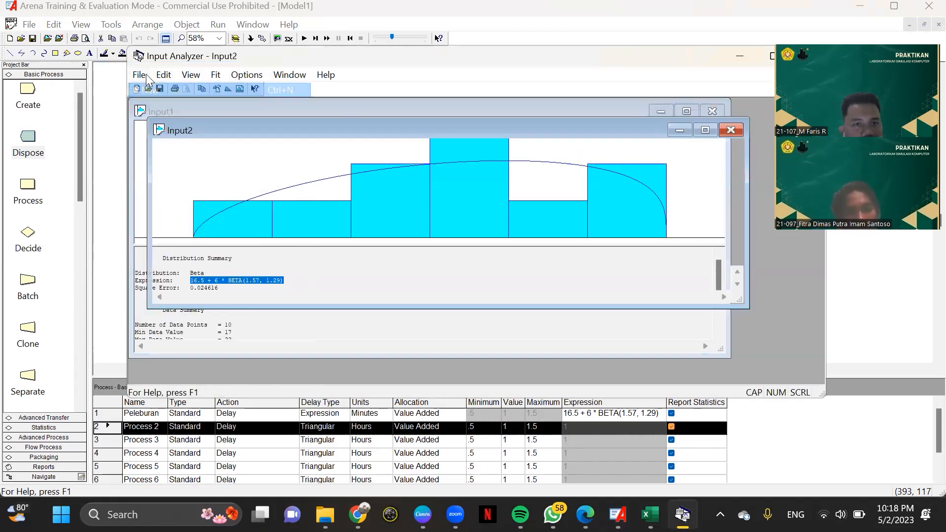
# Load the existing data file 2.txt from the PRODUKSI PANCI folder into the new input document
pyautogui.click(143, 75)
pyautogui.moveTo(185, 173)
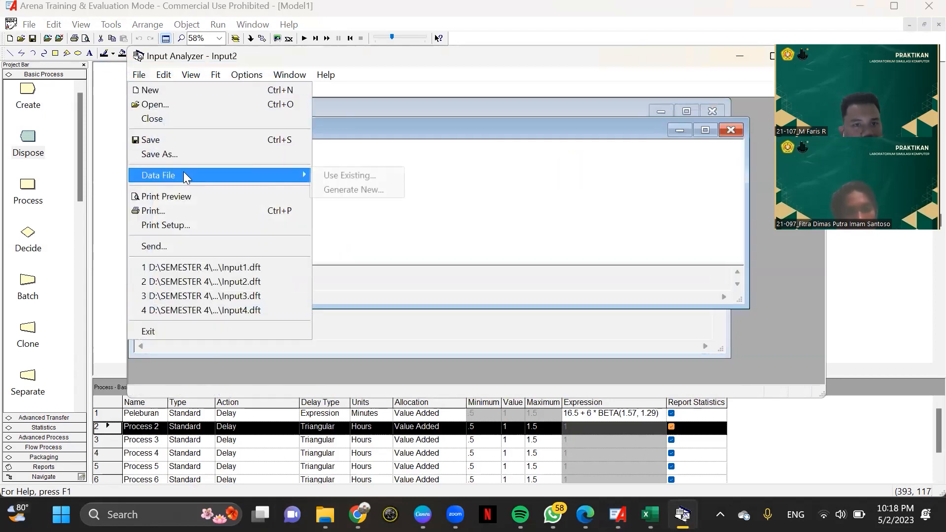
pyautogui.click(340, 177)
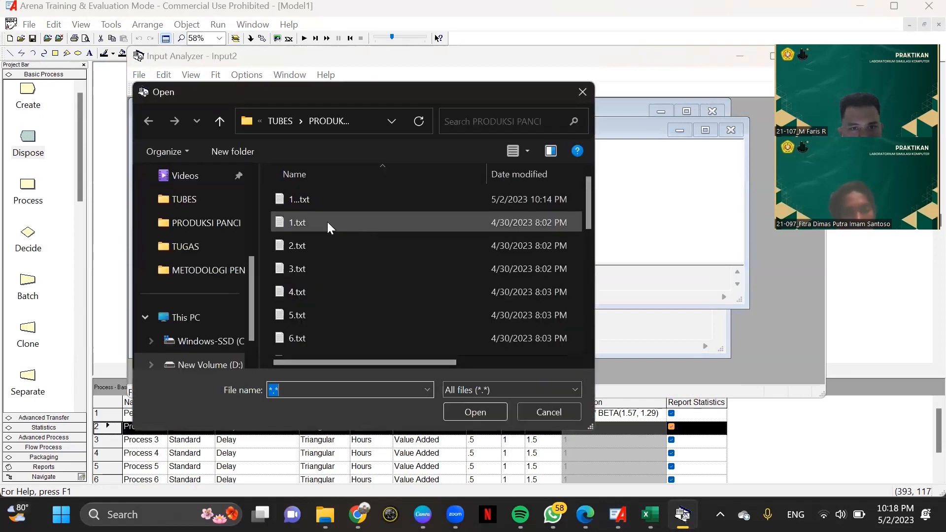
pyautogui.click(296, 245)
pyautogui.click(474, 413)
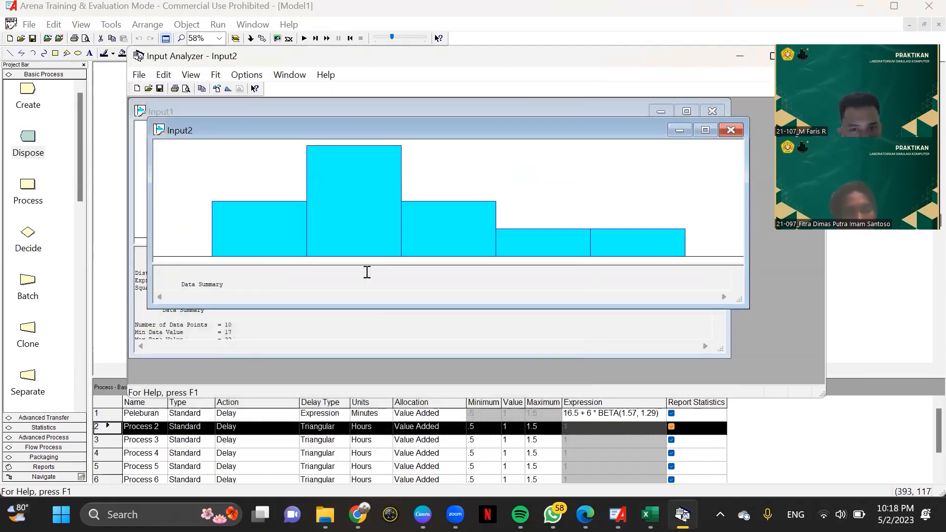
# Fit all distributions to the 2.txt data, enlarge the result window and copy the best-fit expression
pyautogui.click(216, 74)
pyautogui.click(249, 248)
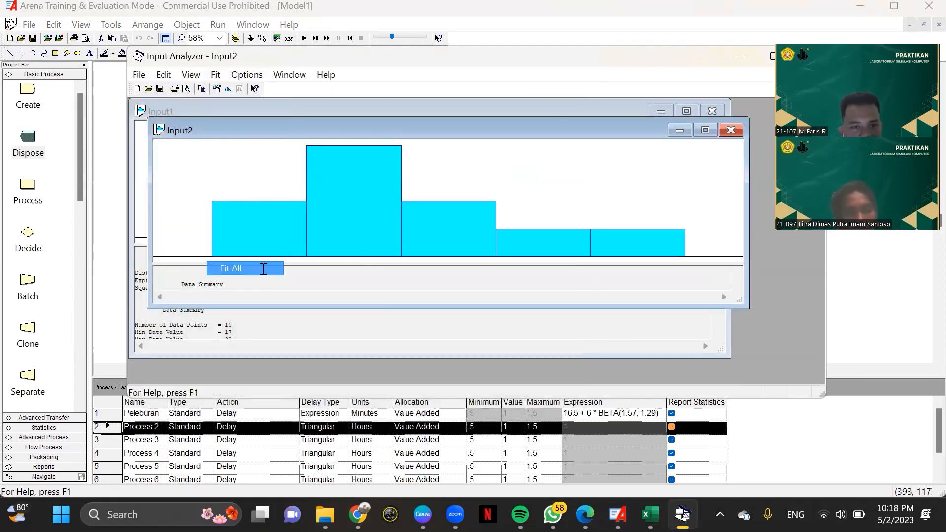
pyautogui.click(289, 331)
pyautogui.moveTo(288, 331); pyautogui.dragTo(288, 339)
pyautogui.scroll(2, 274, 277)
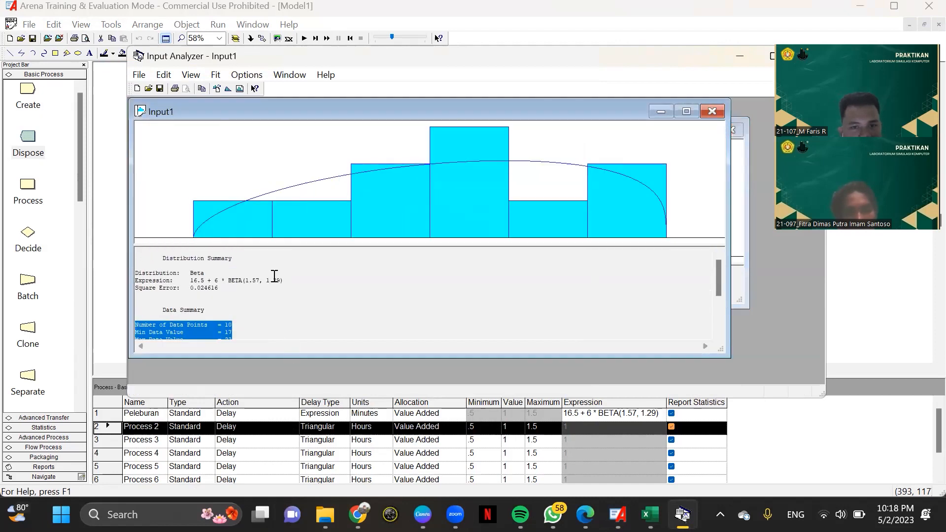
pyautogui.click(742, 240)
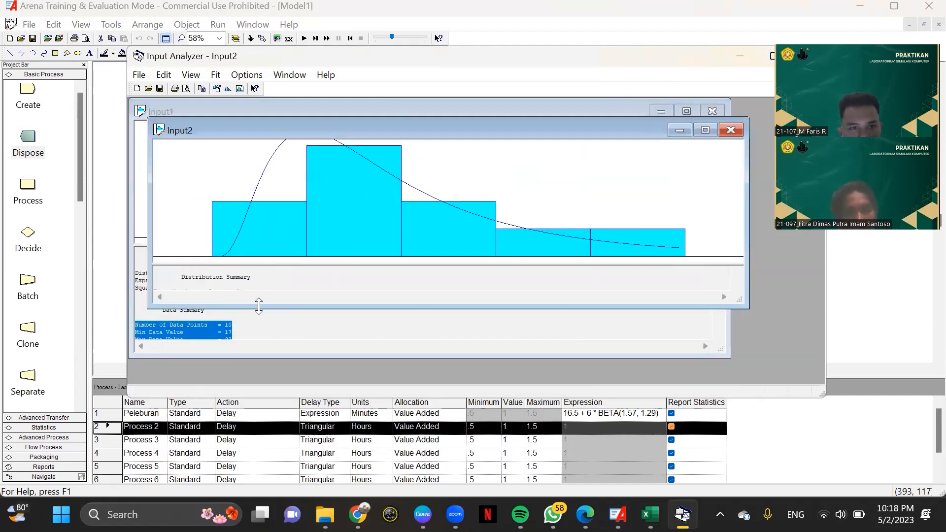
pyautogui.moveTo(258, 306); pyautogui.dragTo(251, 361)
pyautogui.moveTo(209, 299); pyautogui.dragTo(290, 300)
pyautogui.hotkey('ctrl', 'c')
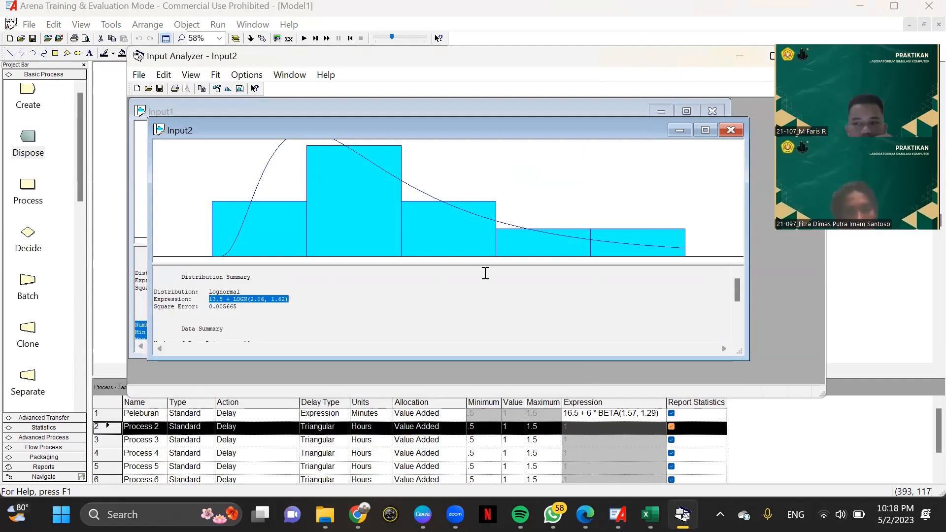
# Switch back to Arena and name the Process 2 module Pencetakan, keeping its action as Delay
pyautogui.click(881, 284)
pyautogui.doubleClick(467, 137)
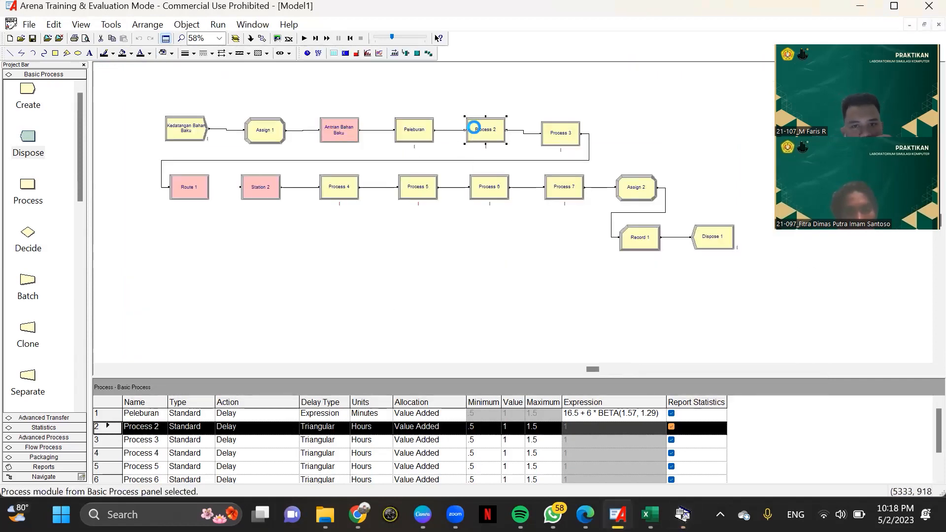
pyautogui.write('Pencetakan')
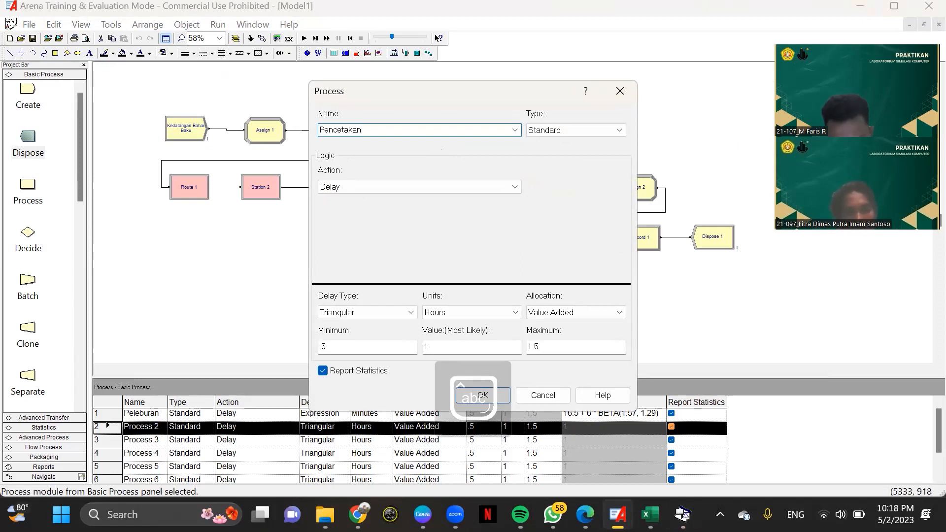
pyautogui.click(404, 186)
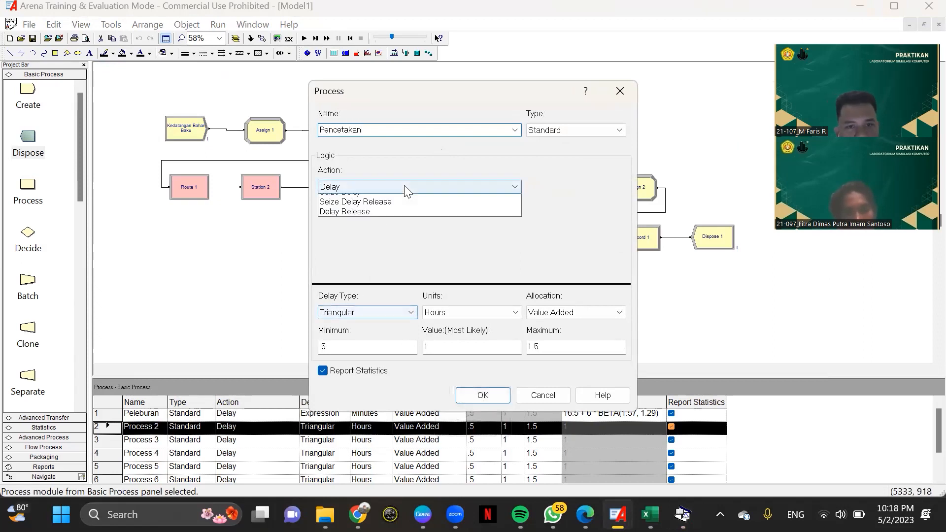
pyautogui.click(404, 186)
# Set the Pencetakan process to delay type Expression, units Minutes and expression 13.5 + LOGN(2.06, 1.62)
pyautogui.click(372, 312)
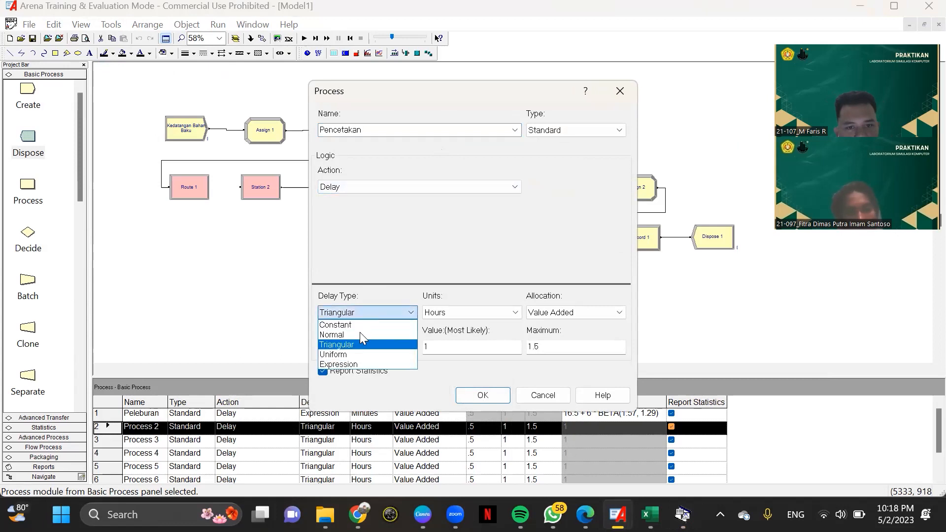
pyautogui.click(351, 364)
pyautogui.click(453, 312)
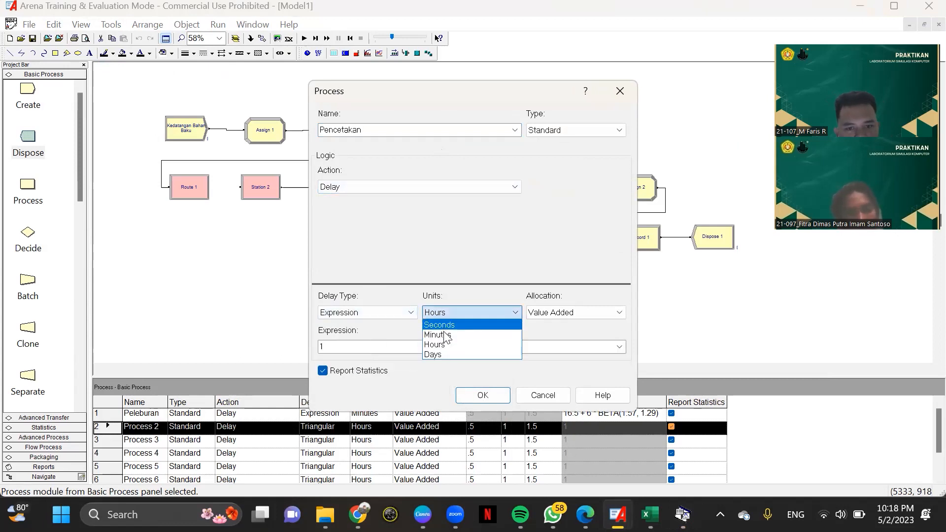
pyautogui.click(446, 335)
pyautogui.click(450, 343)
pyautogui.hotkey('ctrl', 'v')
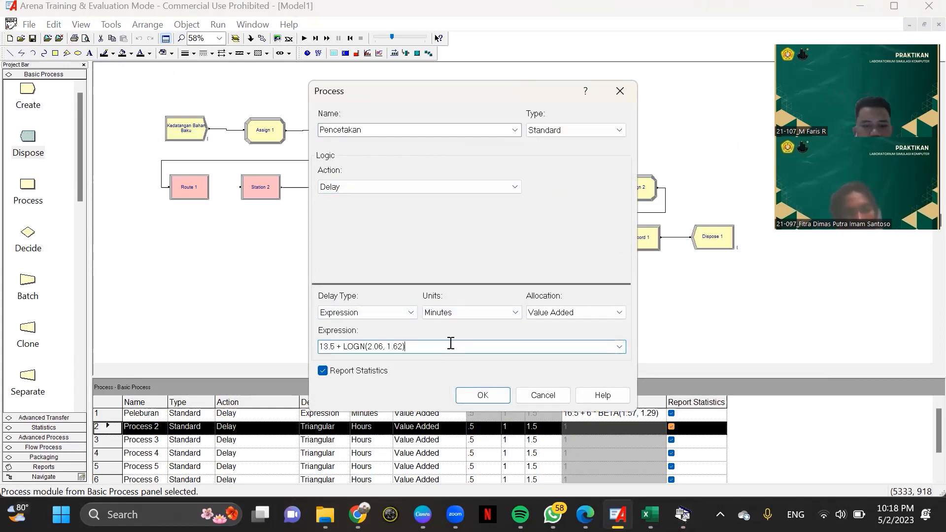
pyautogui.click(483, 395)
# Switch to Input Analyzer and create a third input document
pyautogui.click(111, 25)
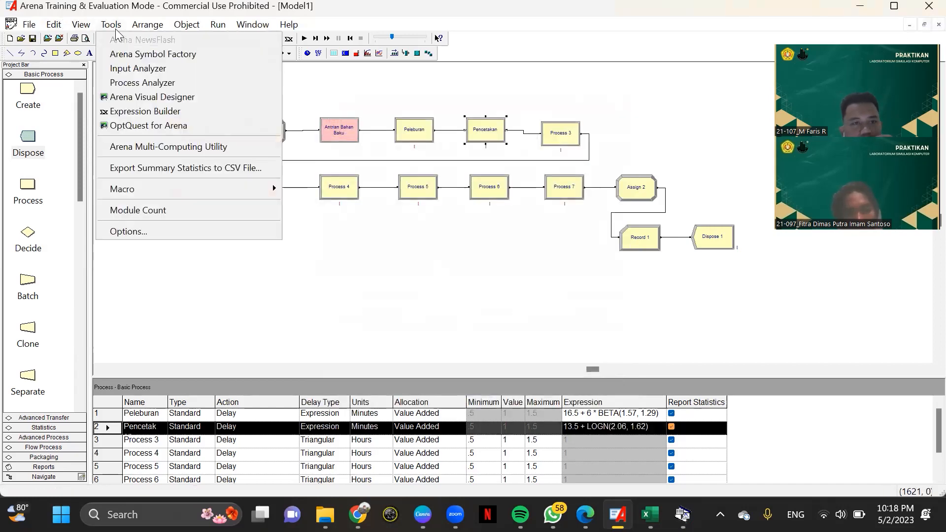
pyautogui.click(117, 71)
pyautogui.click(140, 75)
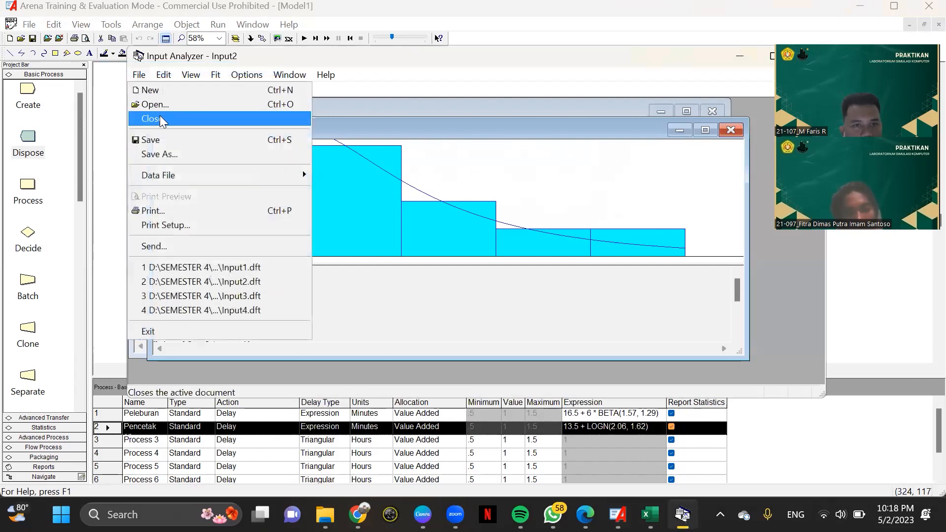
pyautogui.click(166, 92)
# Load the existing data file 3.txt from the PRODUKSI PANCI folder into the third input document
pyautogui.click(146, 77)
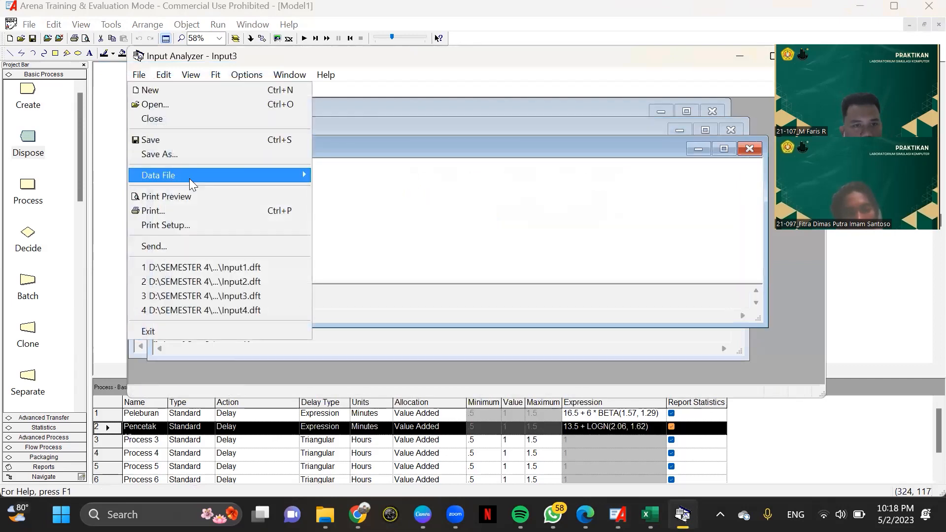
pyautogui.moveTo(189, 176)
pyautogui.click(342, 183)
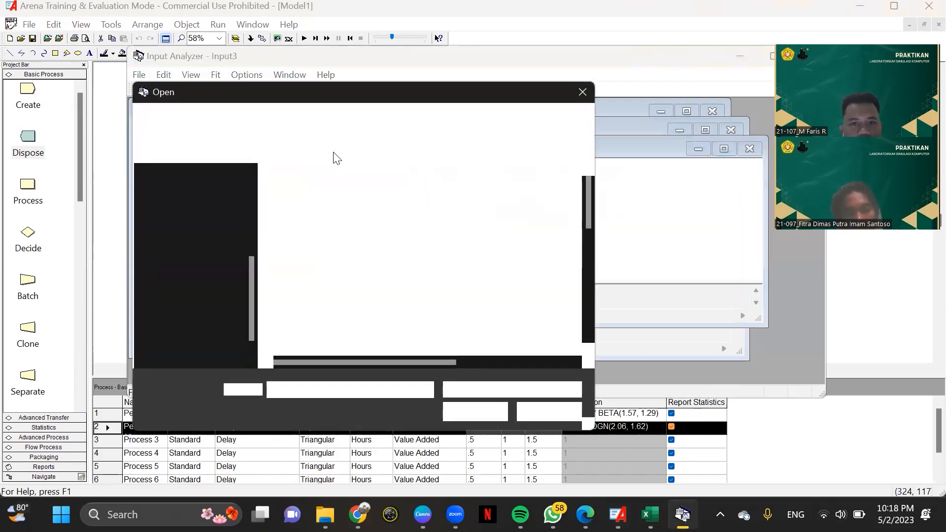
pyautogui.click(313, 265)
pyautogui.click(475, 412)
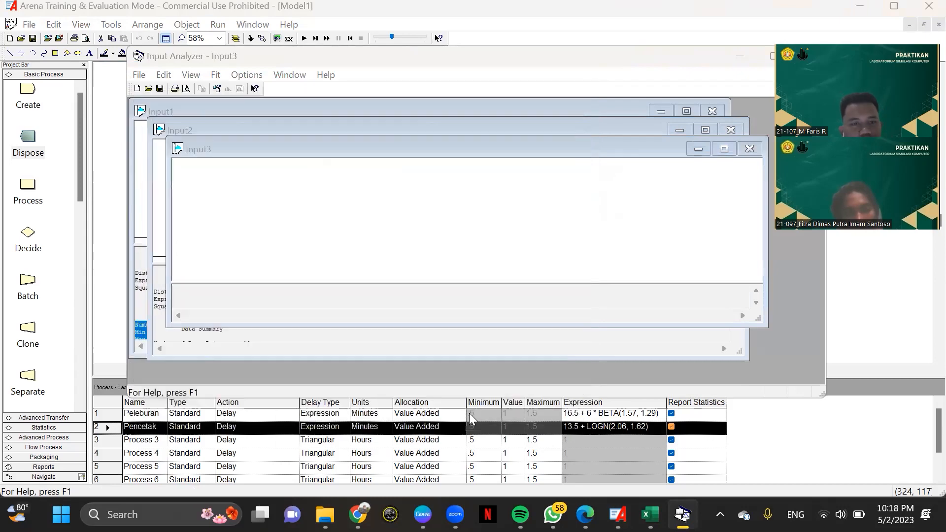
# Fit all distributions to the 3.txt data, enlarge the result window and copy the best-fit expression
pyautogui.click(215, 76)
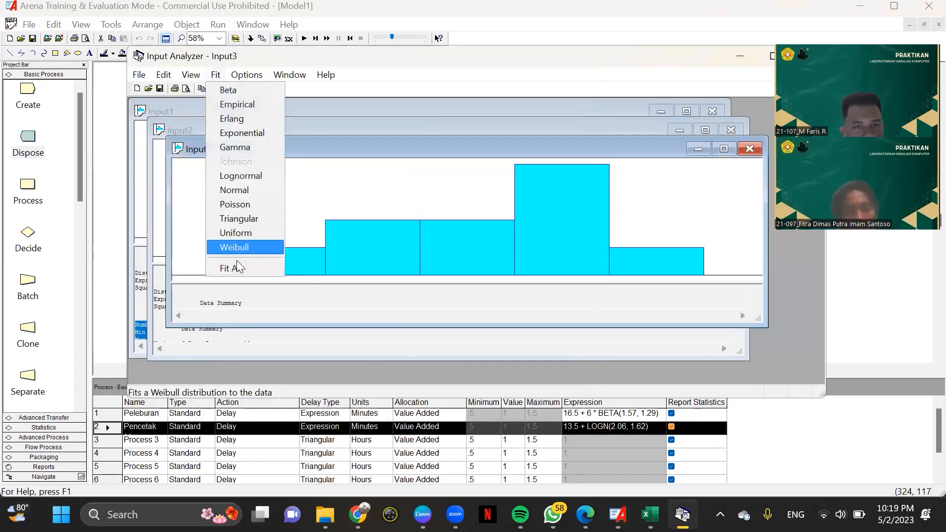
pyautogui.click(236, 215)
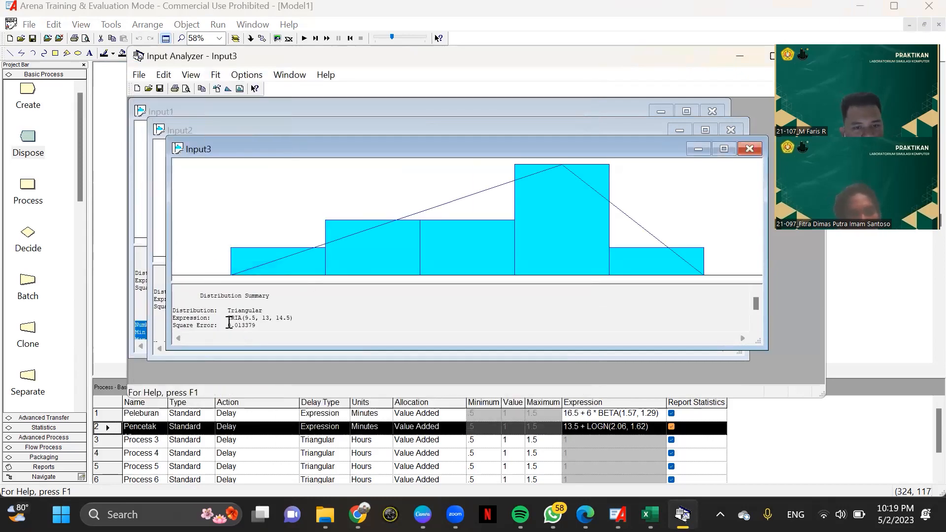
pyautogui.moveTo(229, 323); pyautogui.dragTo(275, 319)
pyautogui.click(288, 318)
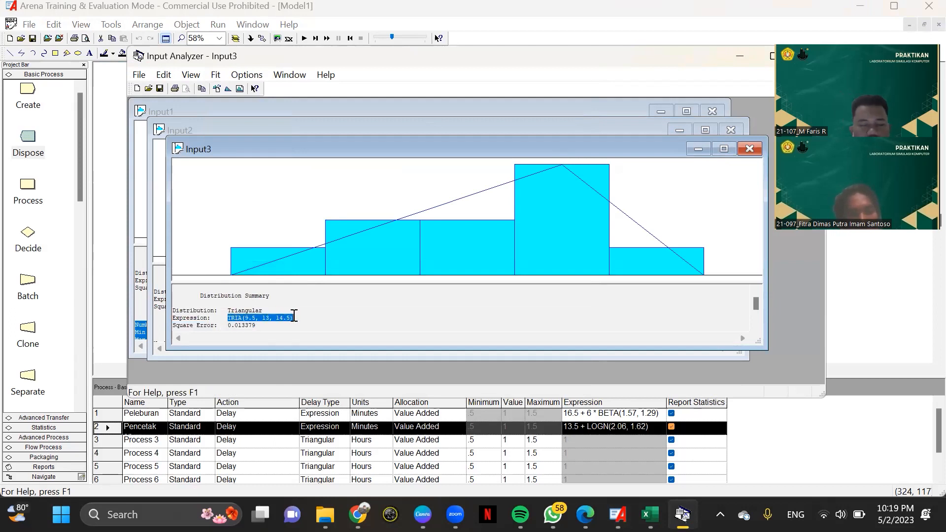
# Switch back to Arena and name the Process 3 module Pembubutan
pyautogui.hotkey('alt', 'Tab')
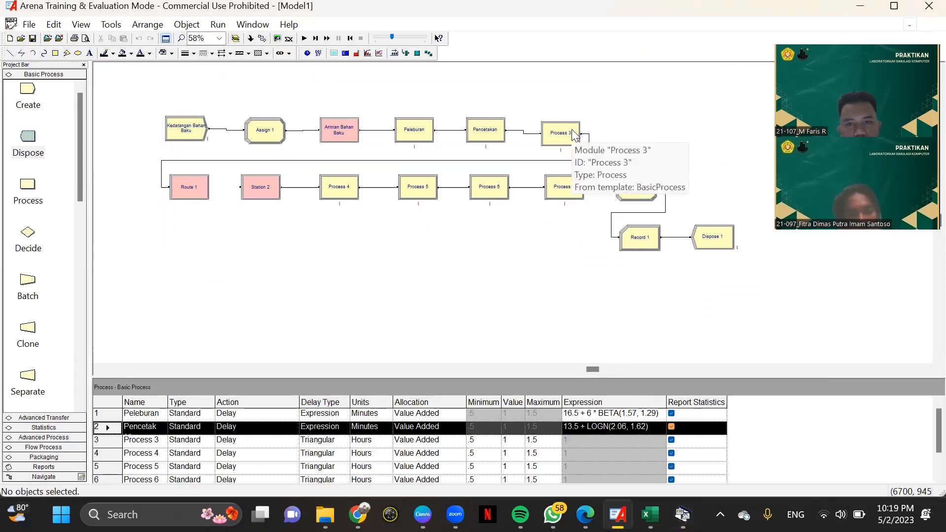
pyautogui.doubleClick(558, 135)
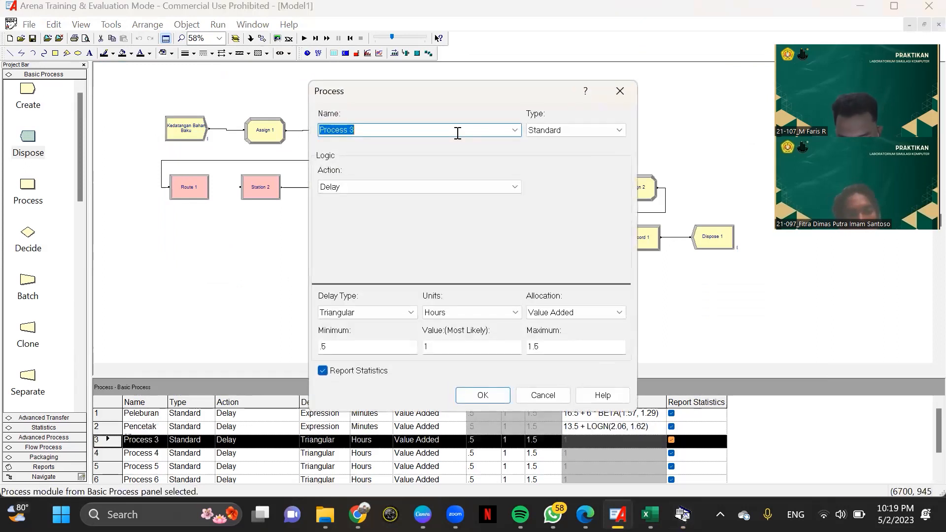
pyautogui.press('capslock')
pyautogui.write('P')
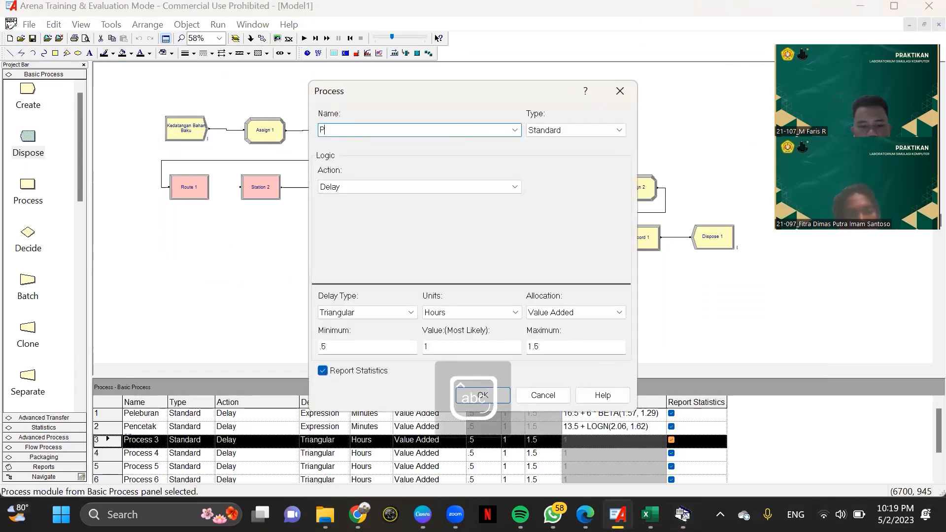
pyautogui.write('embubutan')
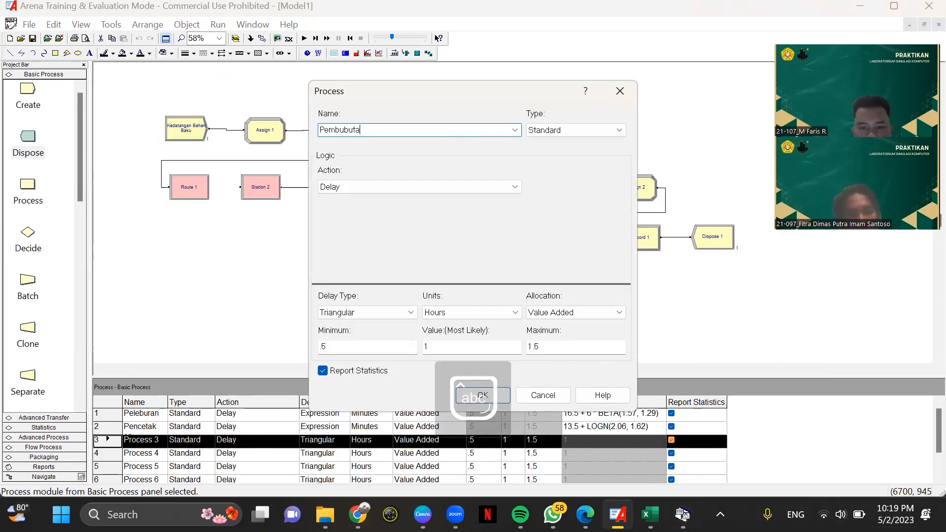
# Set the Pembubutan process to delay type Expression, units Minutes and expression TRIA(9.5, 13, 14.5)
pyautogui.click(397, 317)
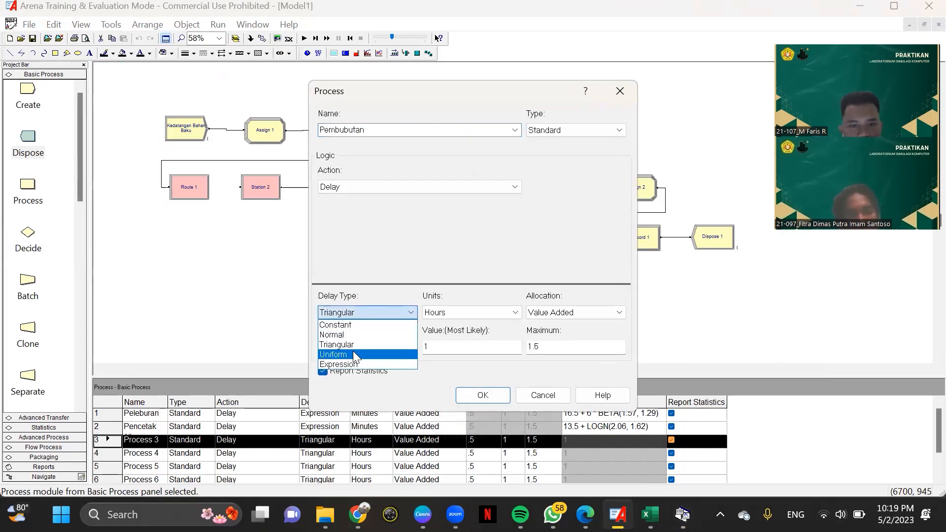
pyautogui.click(358, 363)
pyautogui.click(453, 316)
pyautogui.click(456, 332)
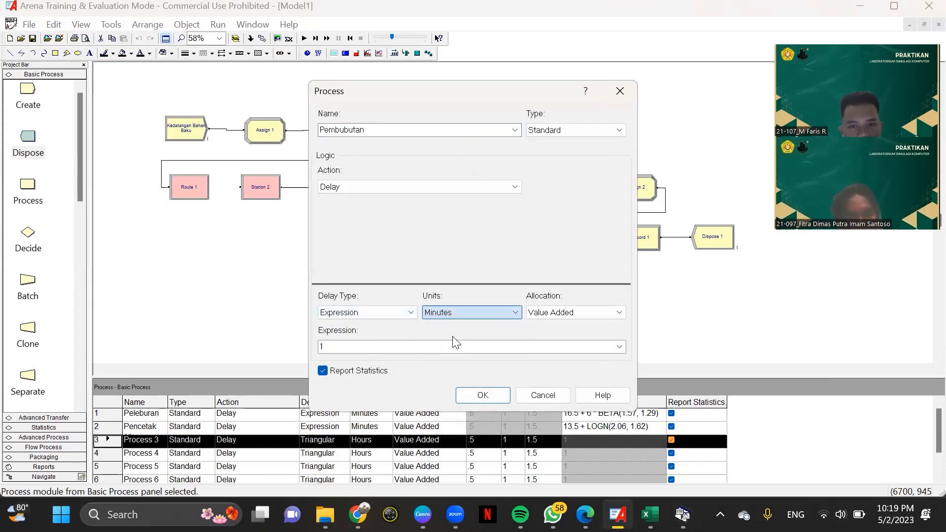
pyautogui.doubleClick(444, 346)
pyautogui.write('TRIA(9.5, 13, 14.5)')
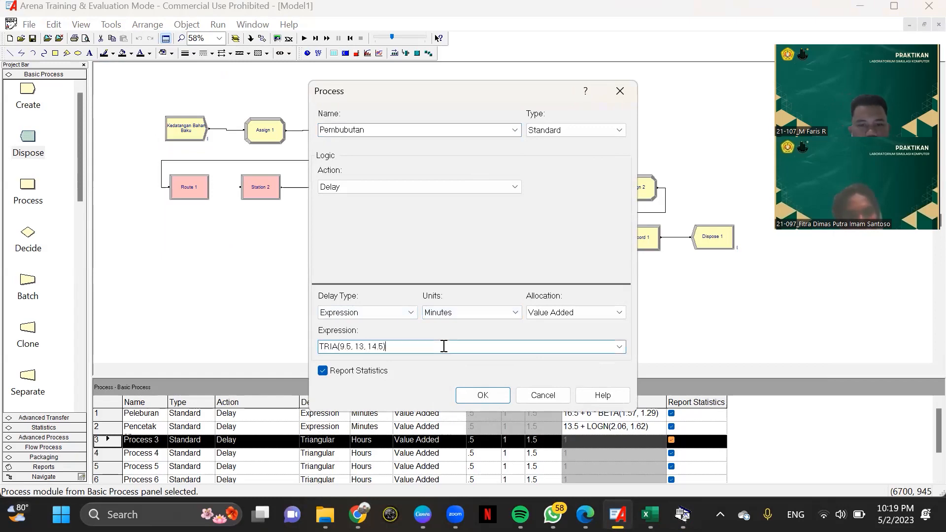
pyautogui.click(483, 395)
# Name the Route 1 module Menuju Stasiun 2 and set its destination to Station 2
pyautogui.doubleClick(202, 193)
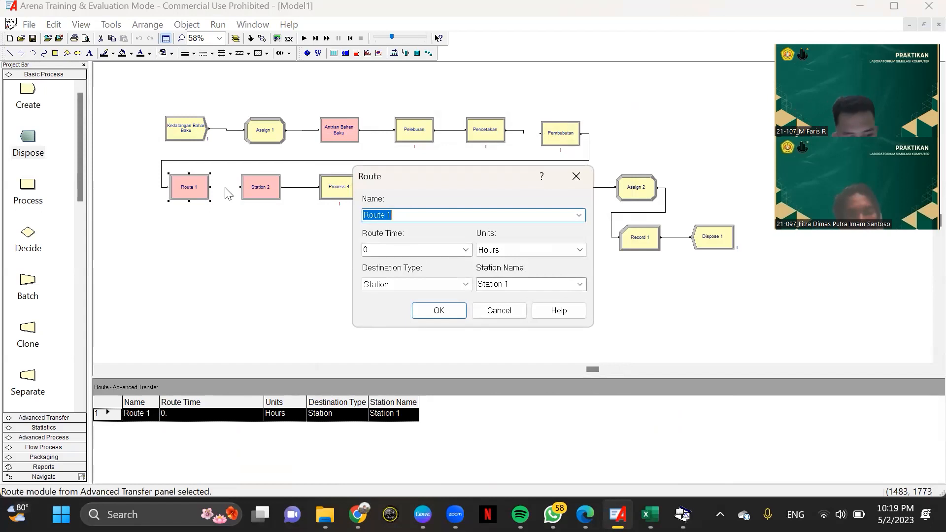
pyautogui.write('Menuju Stasiun 2')
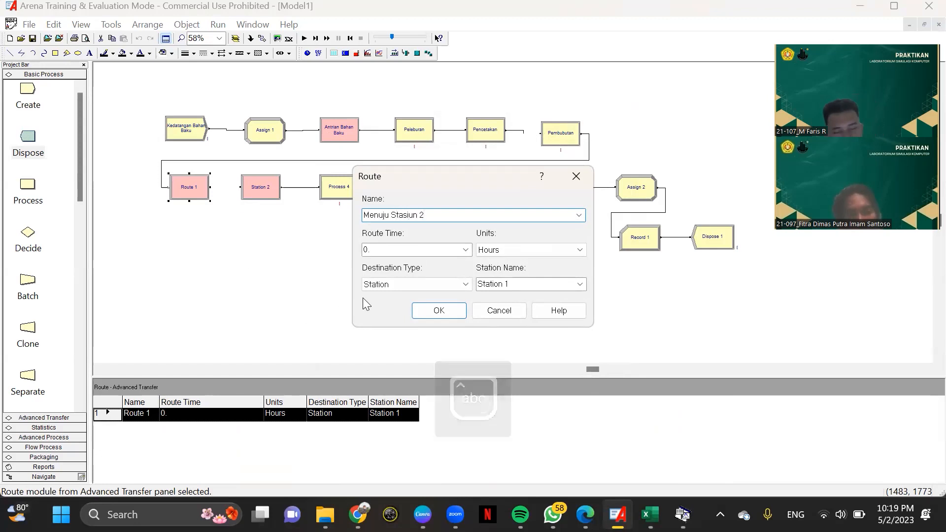
pyautogui.click(462, 283)
pyautogui.click(463, 283)
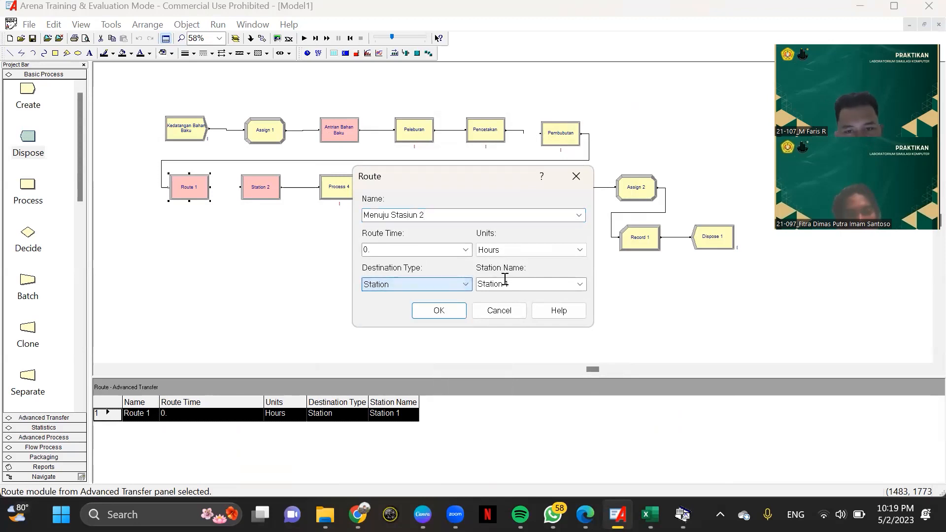
pyautogui.click(580, 284)
pyautogui.click(562, 305)
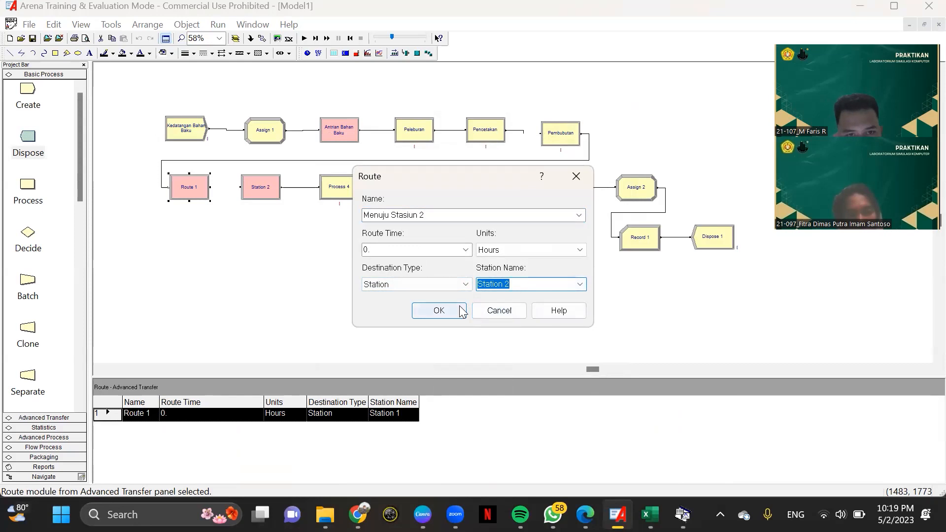
pyautogui.click(439, 310)
# Name the Station 2 module Pekerjaan Manual, keeping Station 2 as its station name
pyautogui.doubleClick(265, 192)
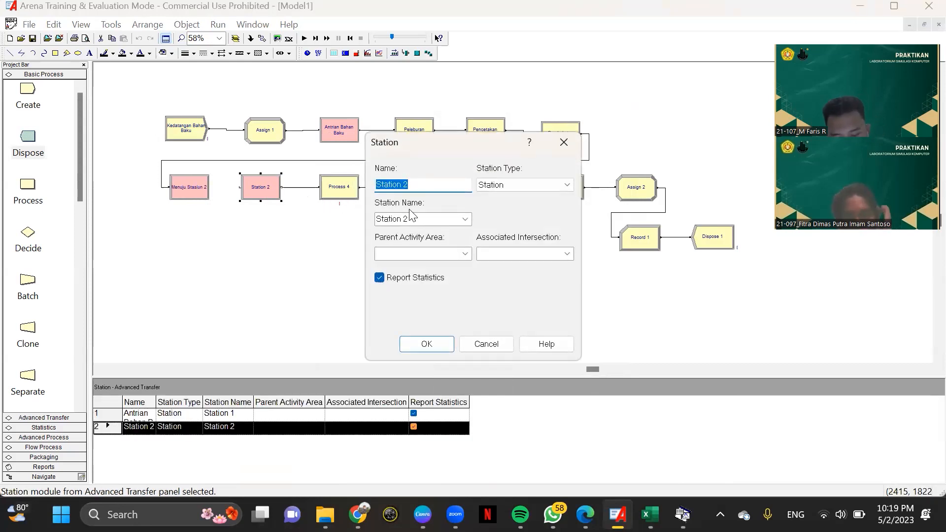
pyautogui.press('capslock')
pyautogui.write('Pe')
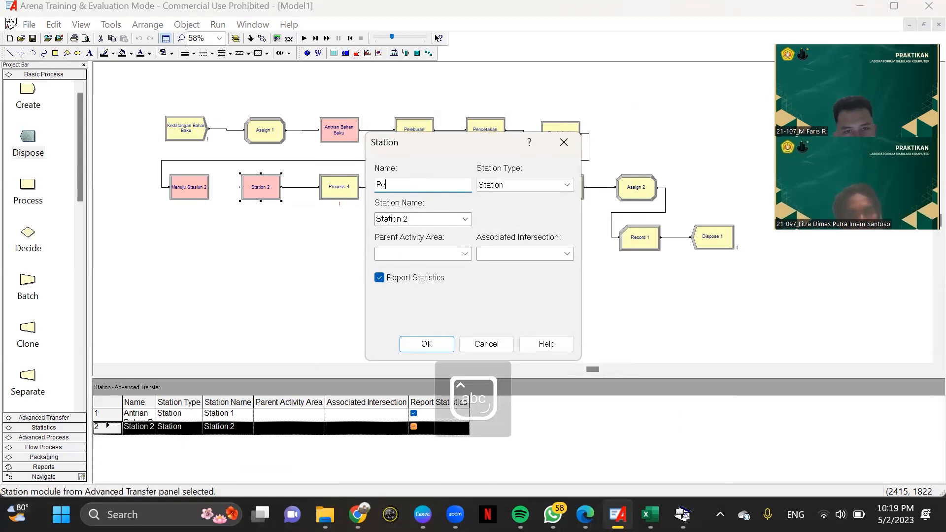
pyautogui.write('kerjaan Manual')
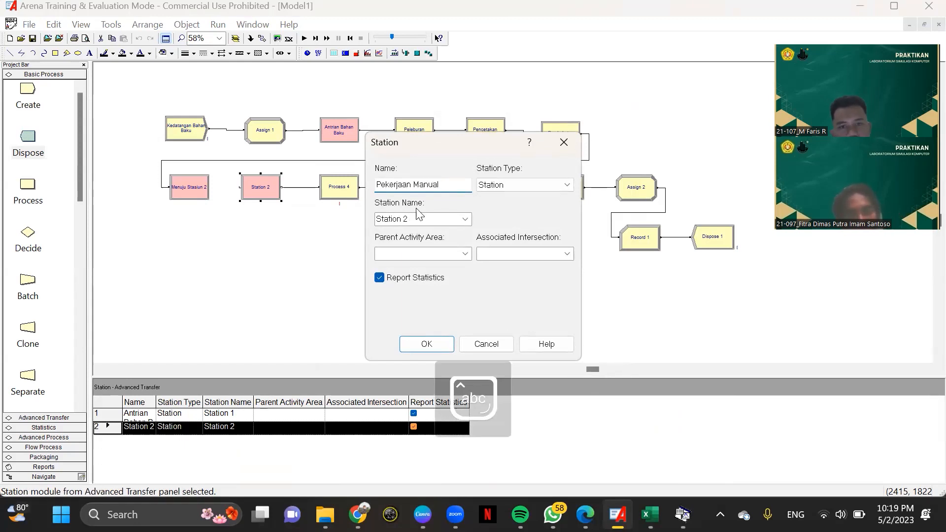
pyautogui.click(423, 345)
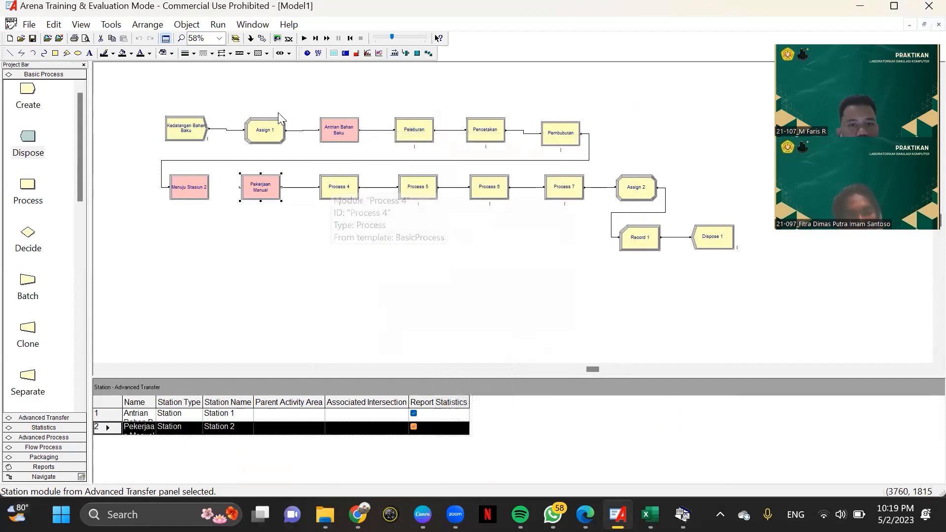
# Switch to Input Analyzer, create a fourth input document and load the existing data file 4.txt into it
pyautogui.click(120, 25)
pyautogui.click(134, 69)
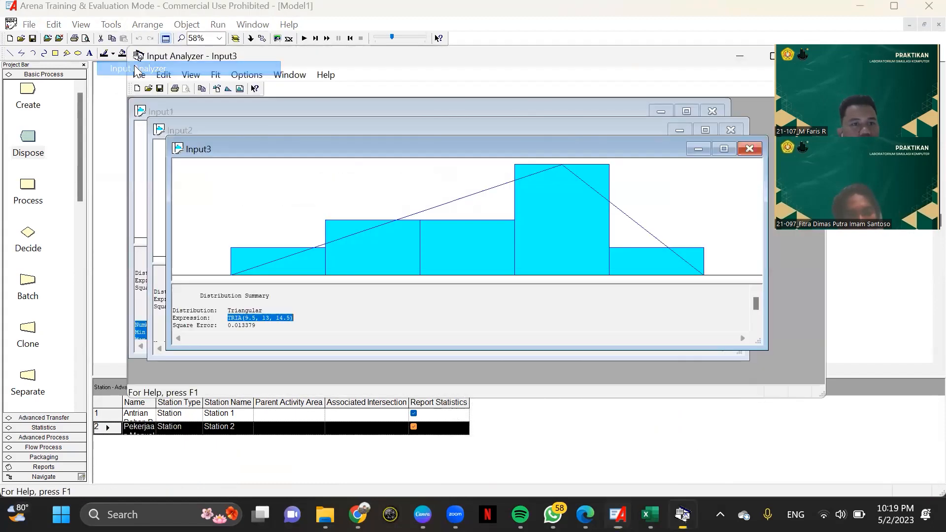
pyautogui.click(139, 74)
pyautogui.click(155, 90)
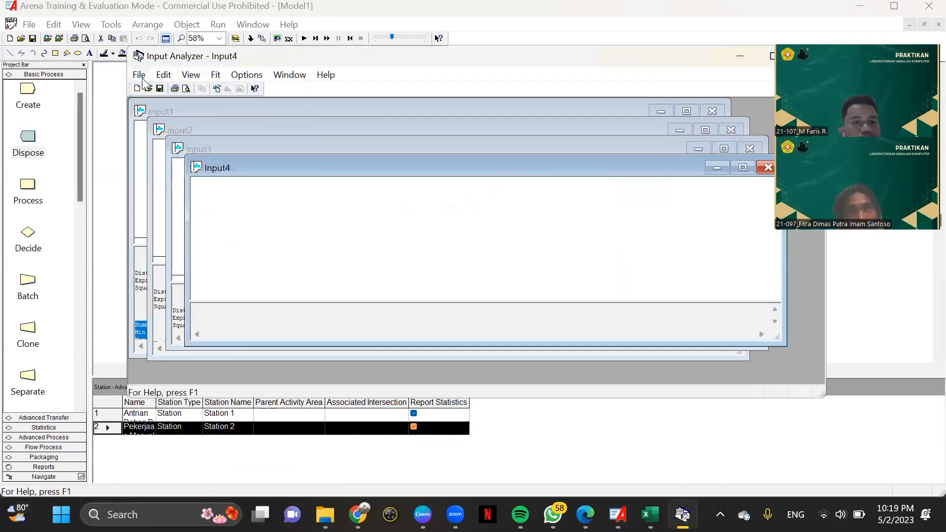
pyautogui.click(139, 75)
pyautogui.moveTo(209, 183)
pyautogui.click(318, 175)
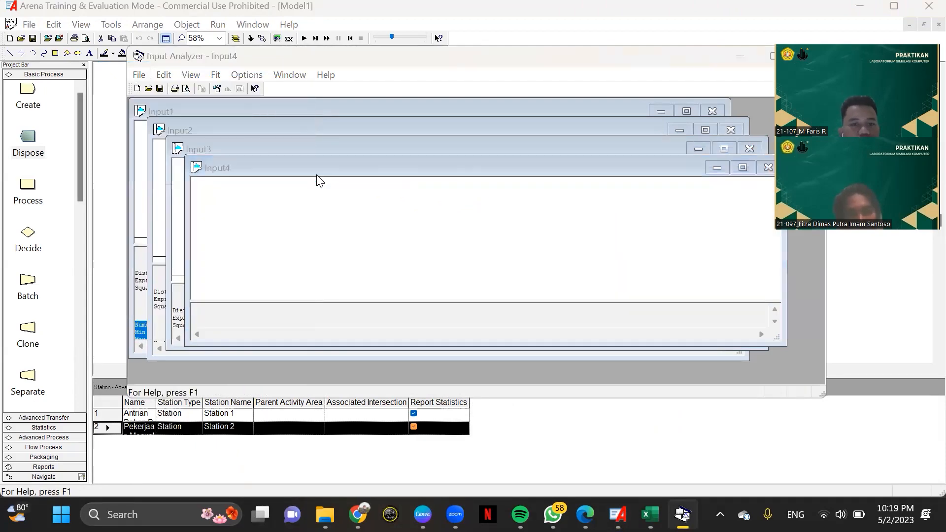
pyautogui.click(306, 292)
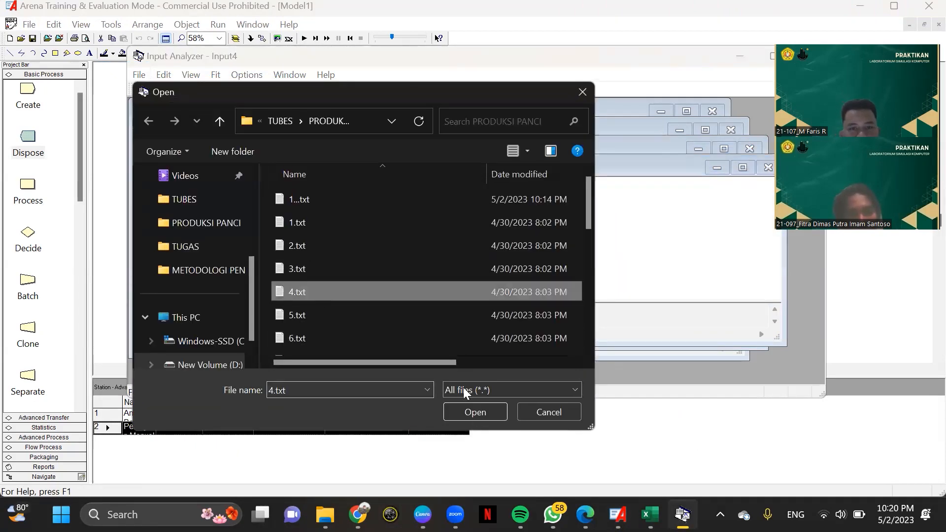
pyautogui.click(486, 414)
# Copy the fitted Beta expression from the Input7 distribution summary and switch back to Arena
pyautogui.moveTo(190, 284); pyautogui.dragTo(285, 284)
pyautogui.hotkey('ctrl', 'c')
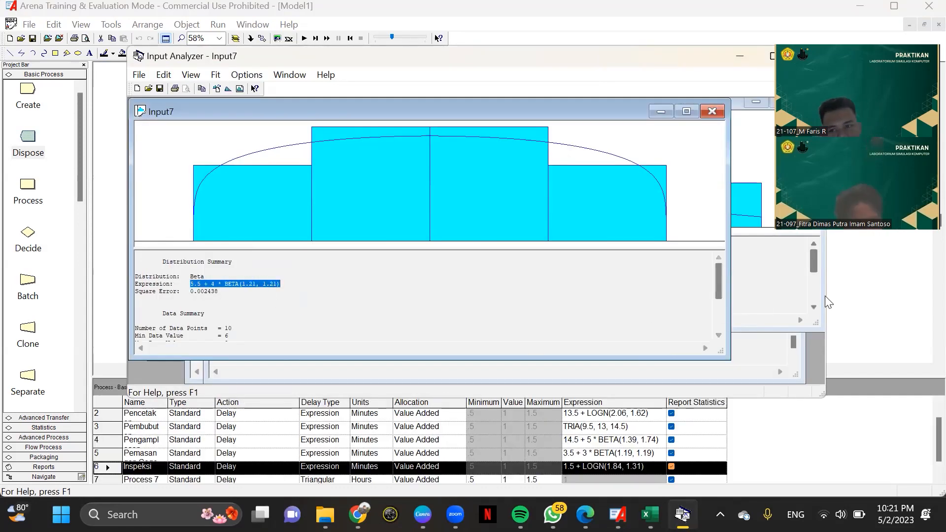
pyautogui.hotkey('alt', 'Tab')
# Name Process 7 Packaging and set delay type Expression, units Minutes and expression 5.5 + 4 * BETA(1.21, 1.21)
pyautogui.doubleClick(567, 185)
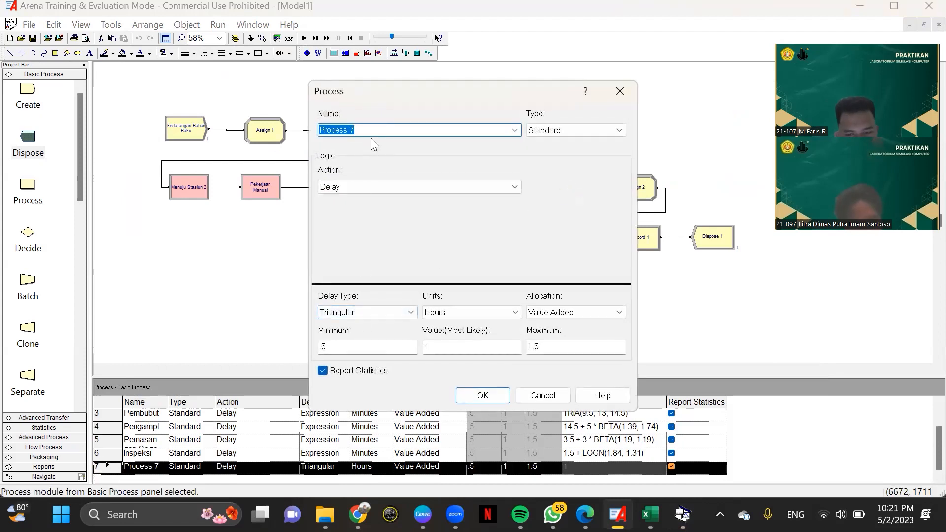
pyautogui.write('Packaging')
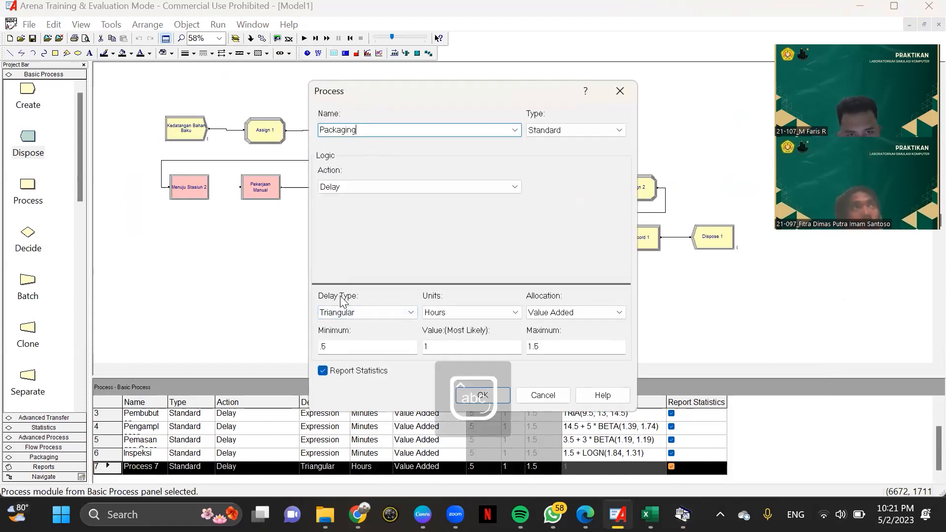
pyautogui.click(357, 314)
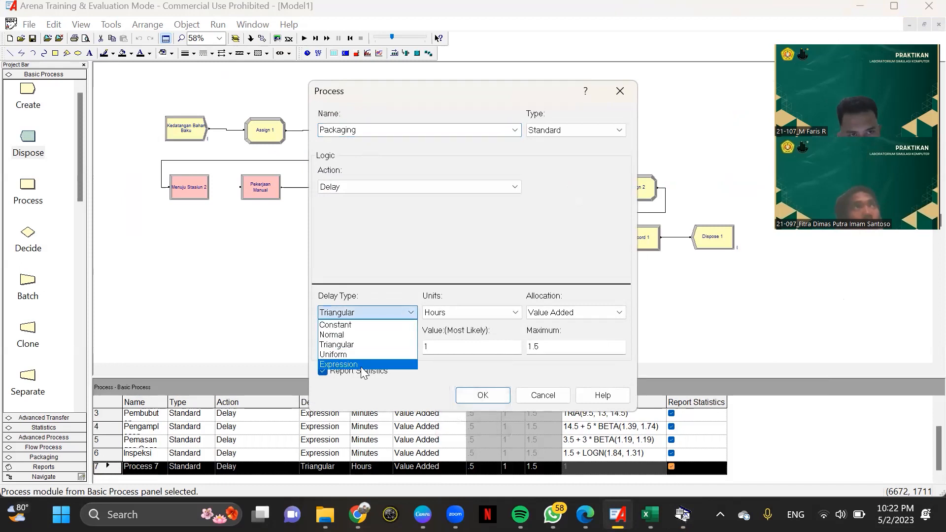
pyautogui.click(361, 366)
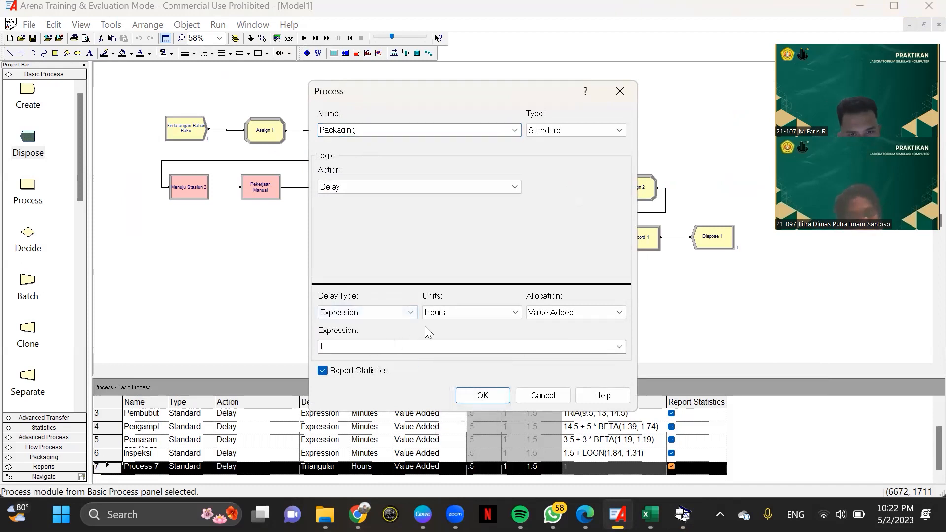
pyautogui.click(443, 316)
pyautogui.click(446, 330)
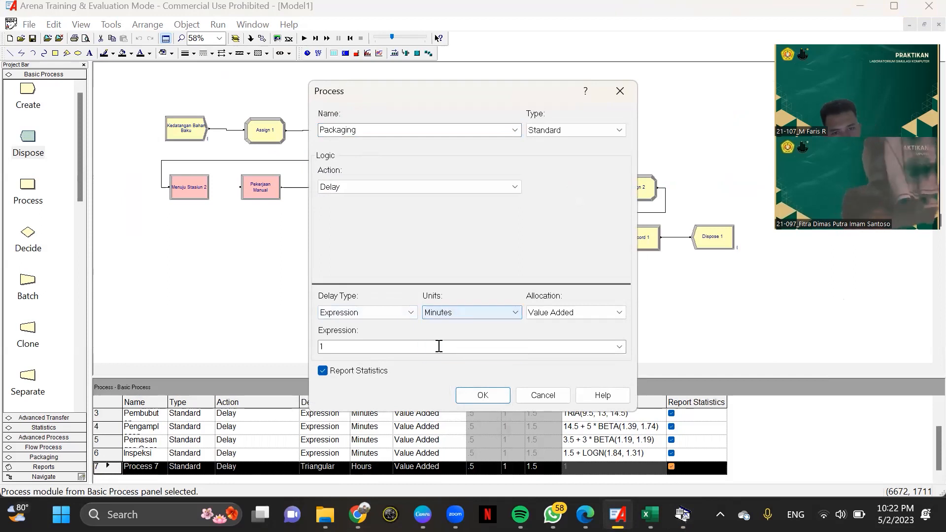
pyautogui.click(438, 347)
pyautogui.hotkey('ctrl', 'v')
pyautogui.click(482, 395)
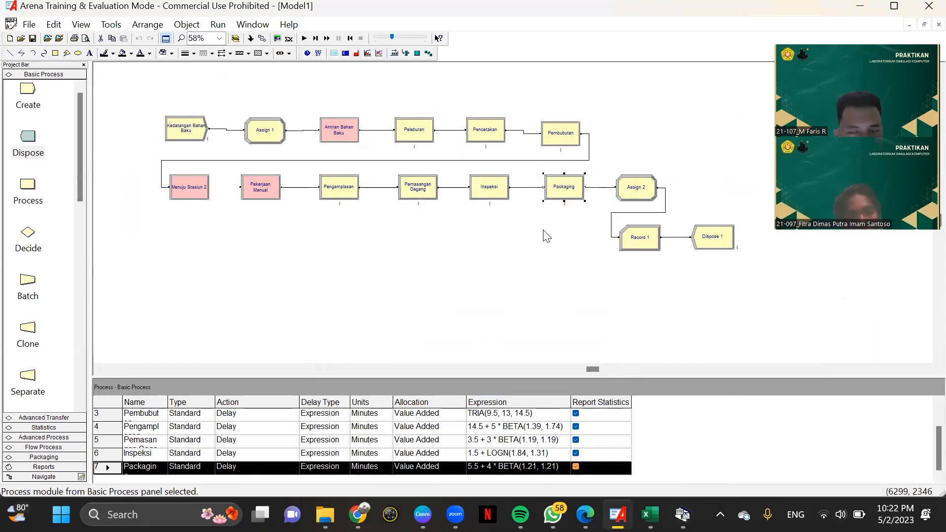
# Add an Entity Picture assignment with Picture.Report to the Assign 2 module
pyautogui.click(637, 189)
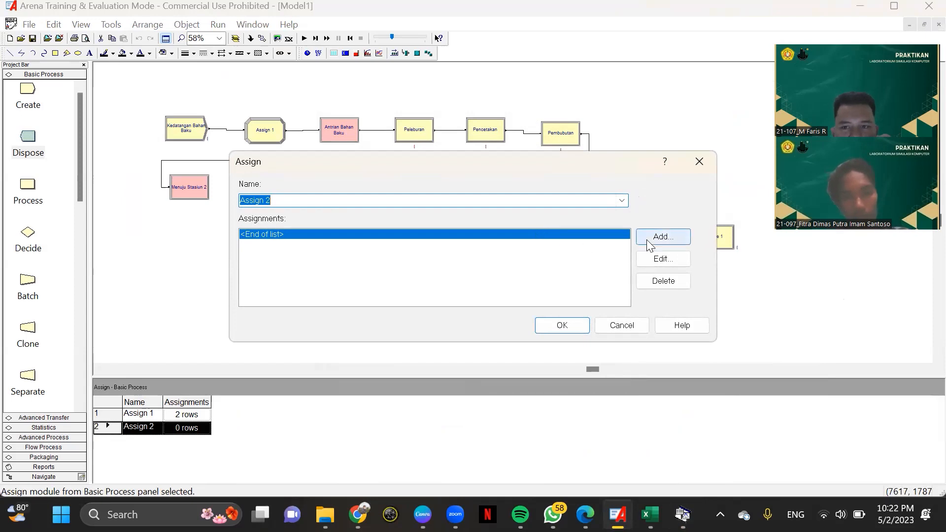
pyautogui.click(645, 238)
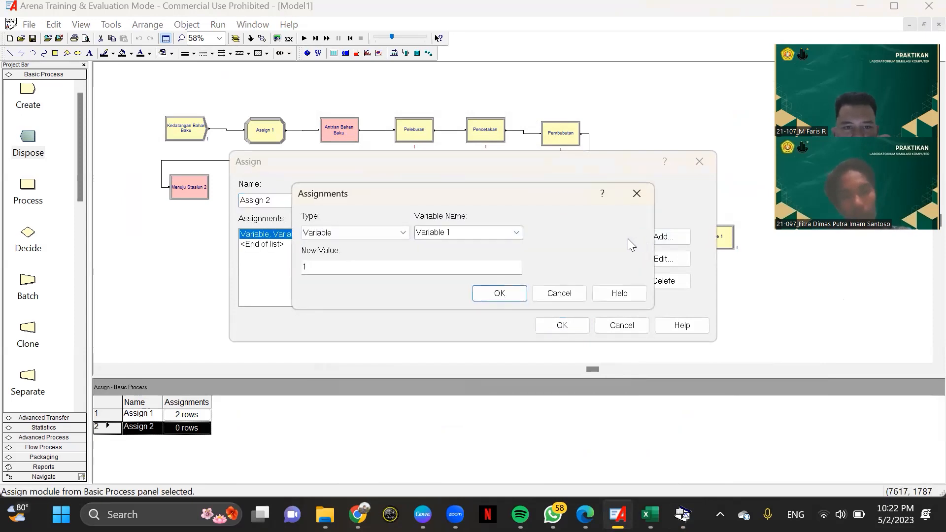
pyautogui.click(408, 235)
pyautogui.click(358, 294)
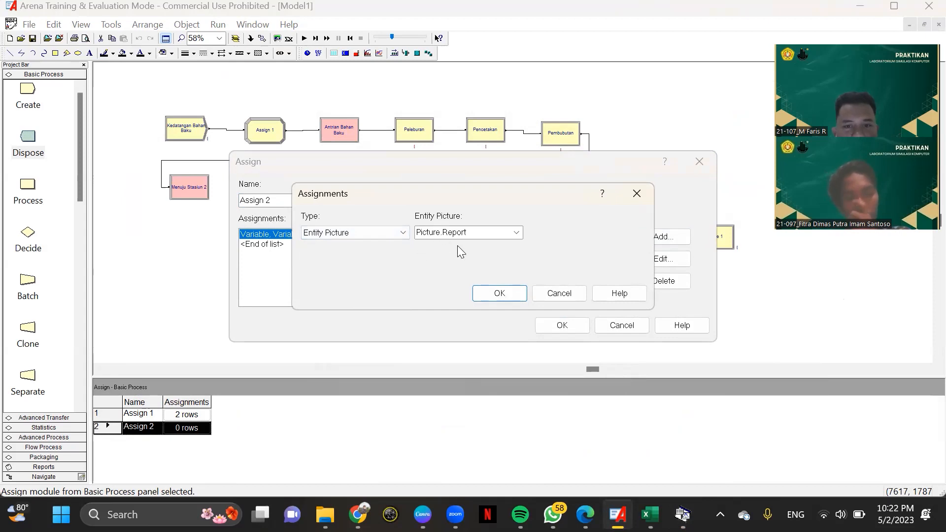
pyautogui.click(477, 294)
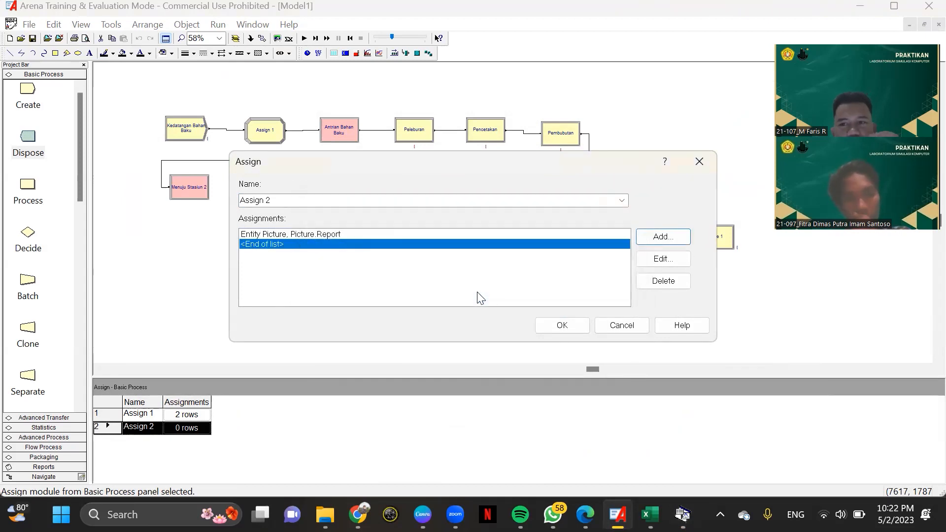
pyautogui.click(553, 328)
# Add a Count statistic with the counter name Waktu Total 1 to the Record 1 module
pyautogui.doubleClick(645, 241)
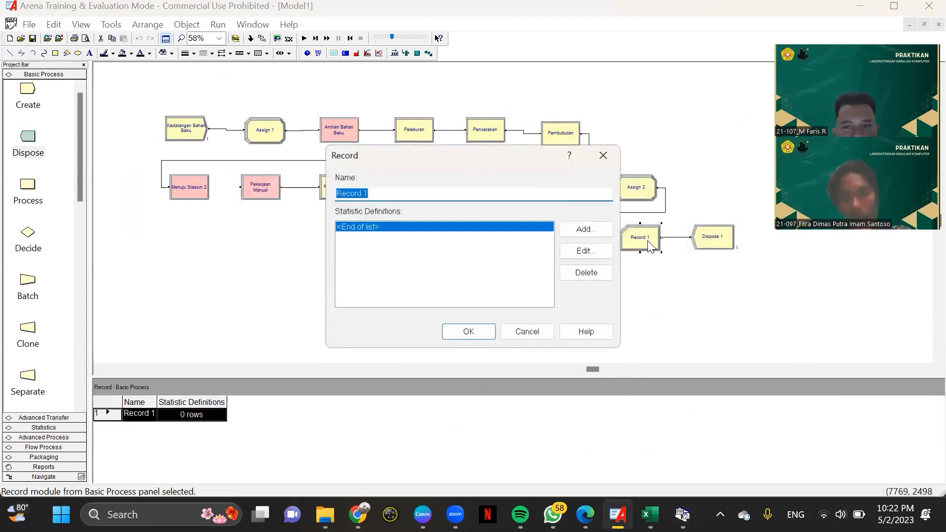
pyautogui.click(587, 229)
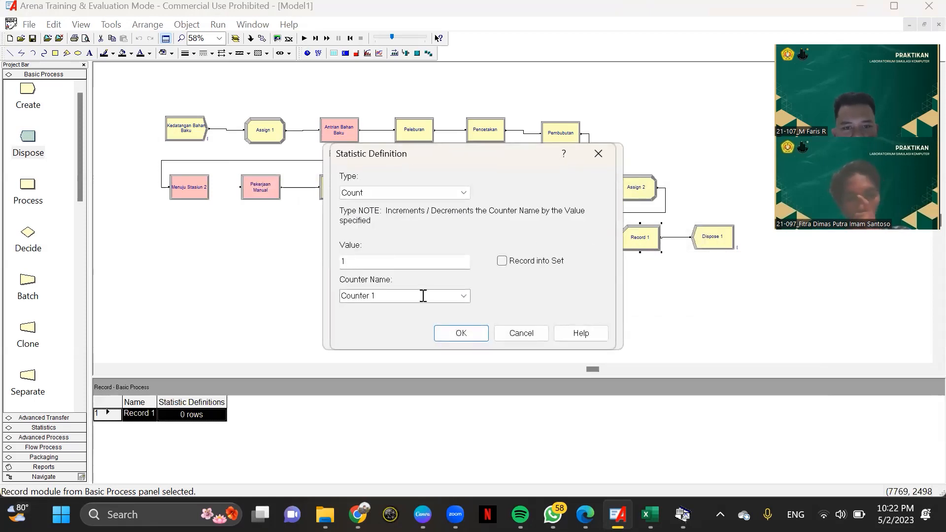
pyautogui.click(423, 296)
pyautogui.click(459, 297)
pyautogui.click(436, 297)
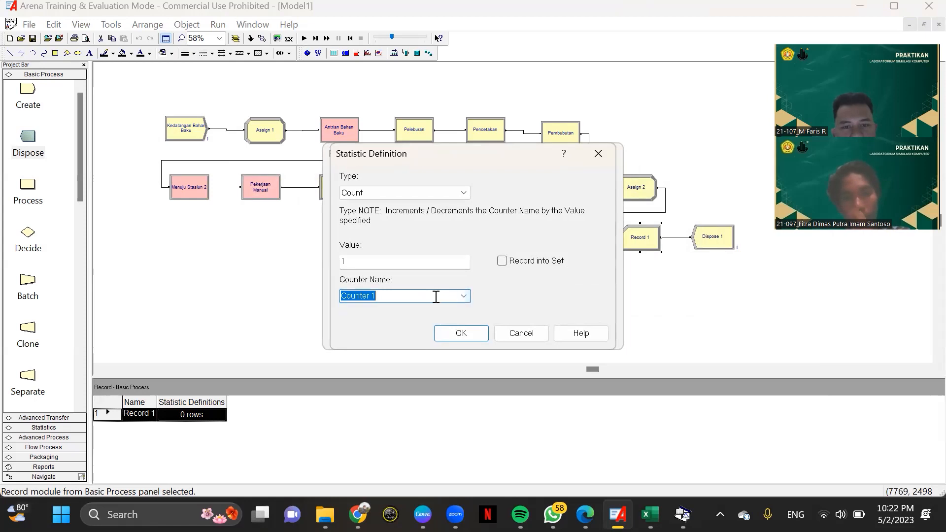
pyautogui.press('capslock')
pyautogui.write('Wakt')
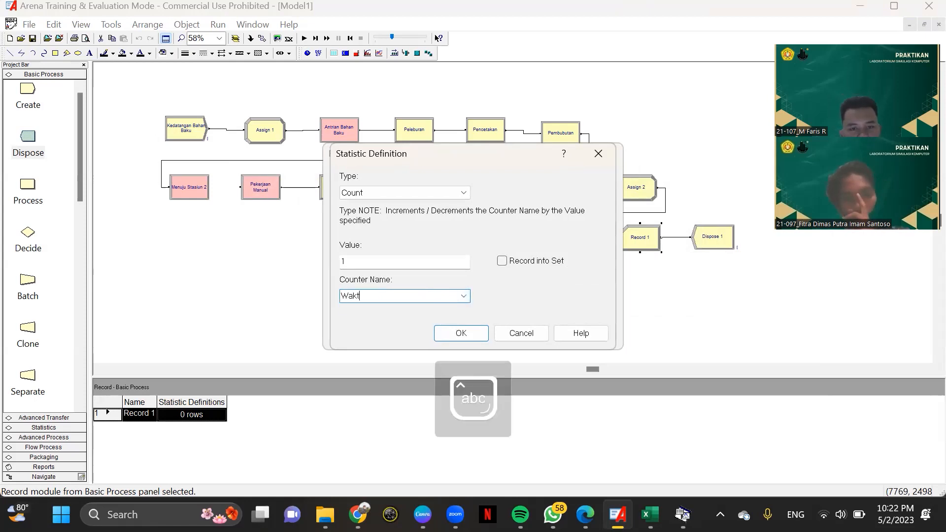
pyautogui.write('u T')
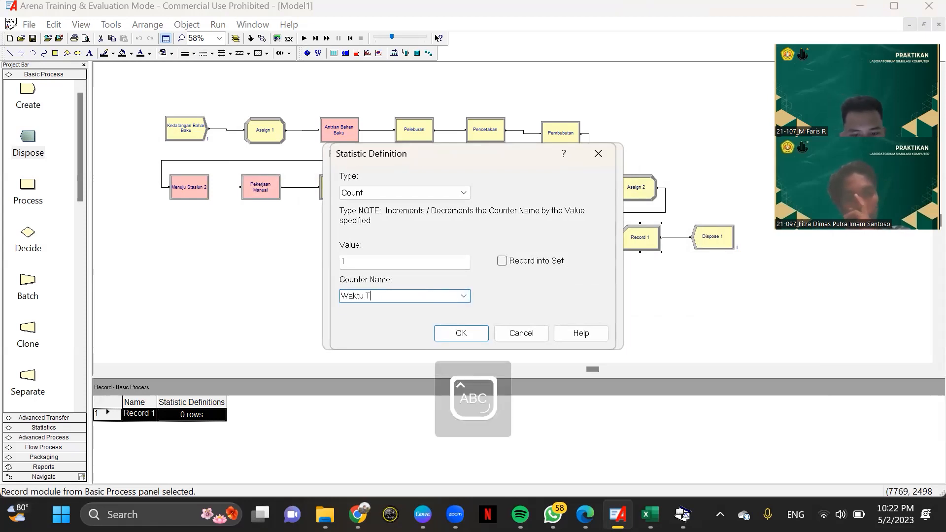
pyautogui.press('capslock')
pyautogui.write('otal 1')
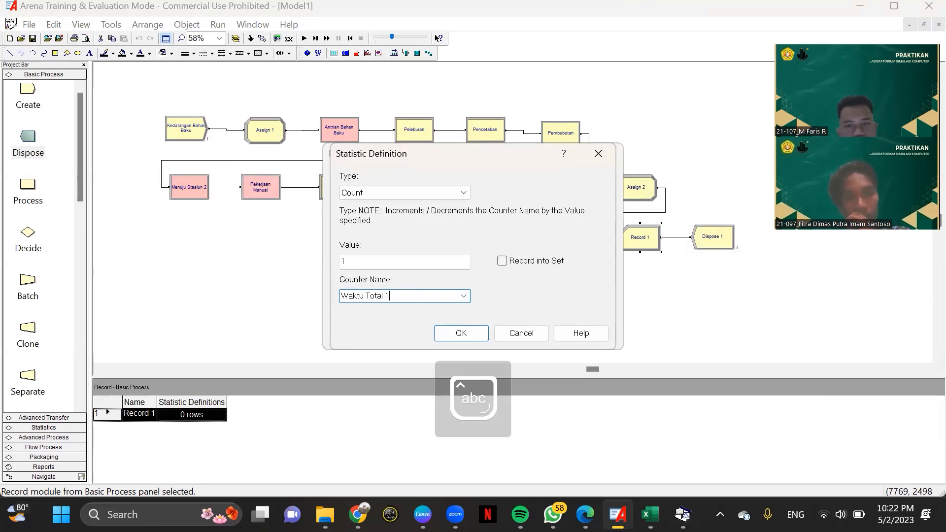
pyautogui.click(478, 337)
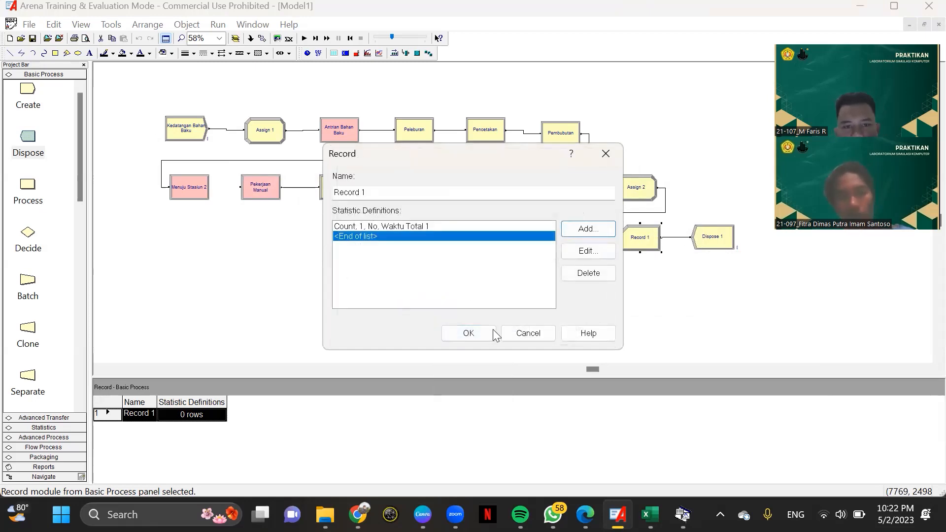
pyautogui.click(478, 334)
# Name the Dispose 1 module Panci 1, keeping entity statistics recorded
pyautogui.click(720, 238)
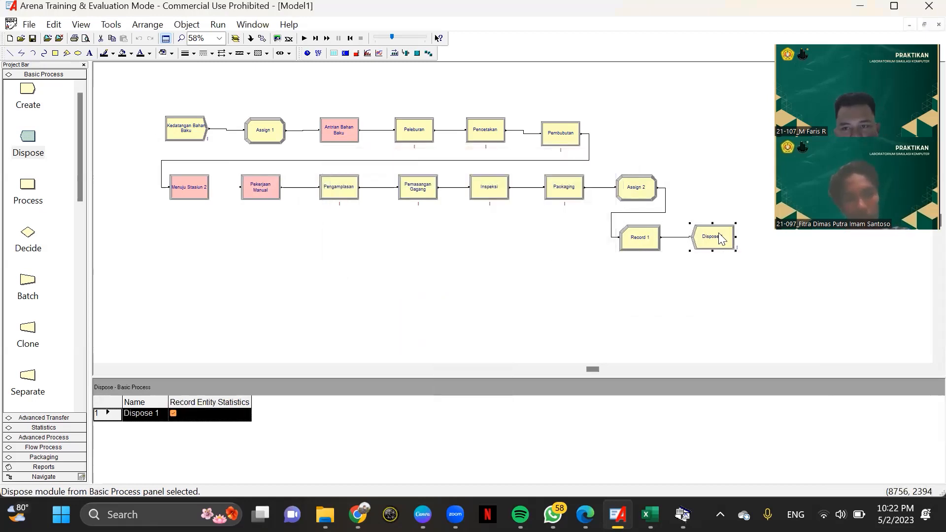
pyautogui.doubleClick(721, 238)
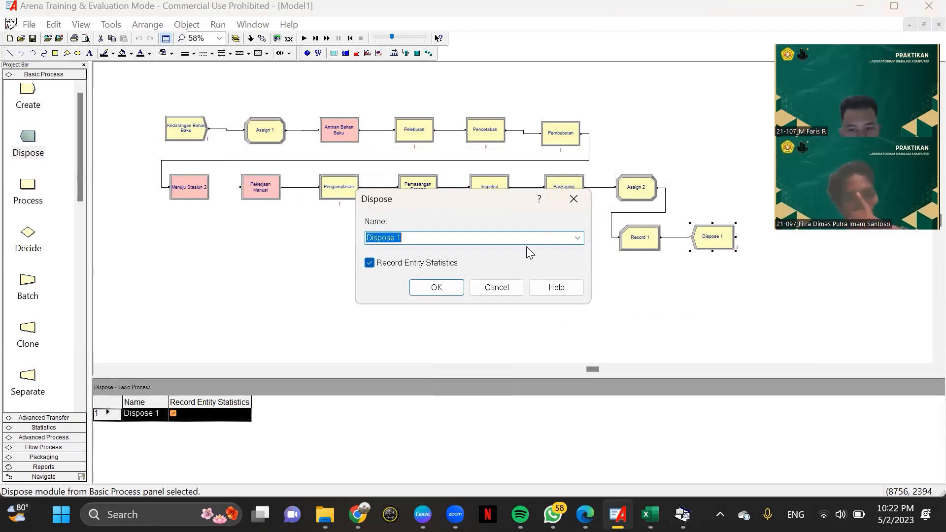
pyautogui.write('Panci')
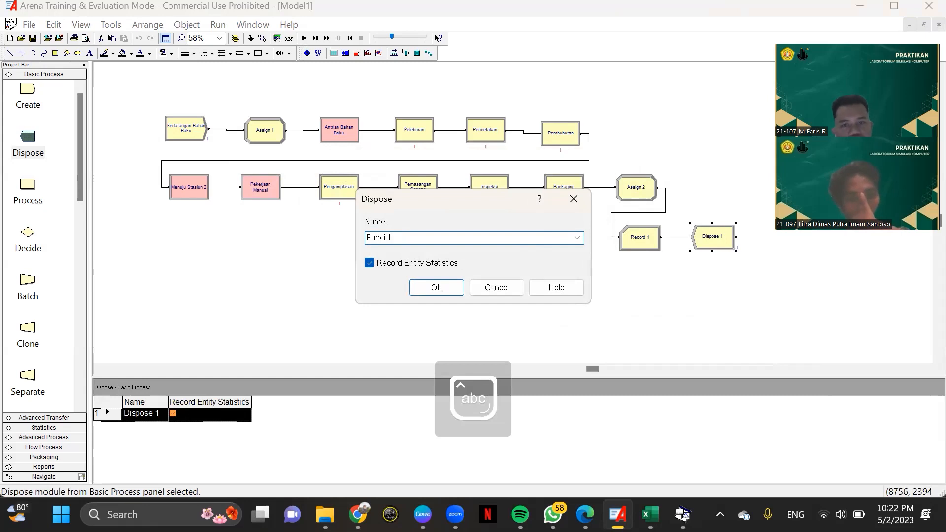
pyautogui.click(437, 288)
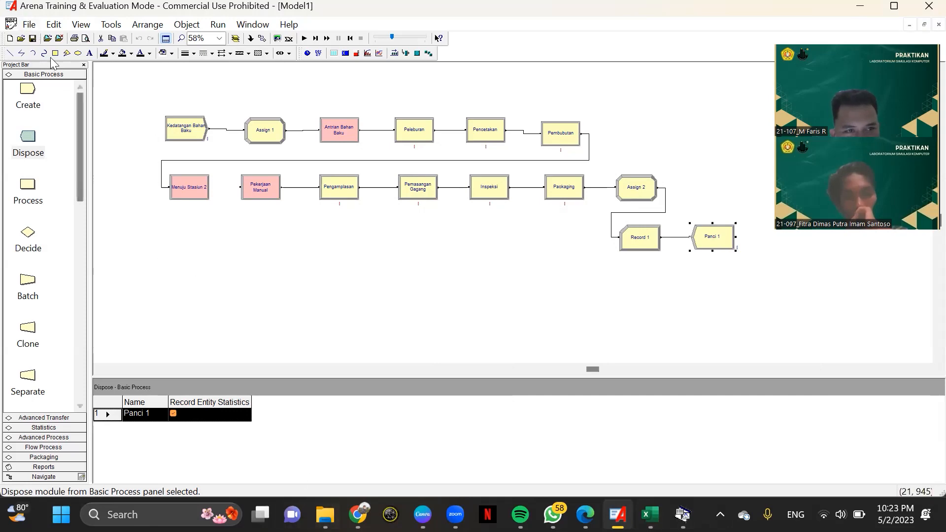
# Open the existing model file Program Tubes_Modul 1_Kelompok 30.doe
pyautogui.click(29, 24)
pyautogui.click(50, 55)
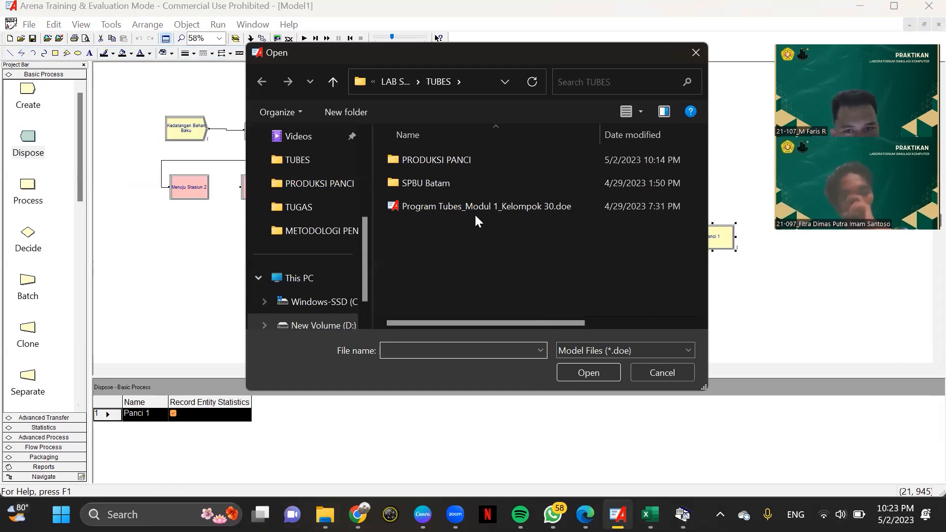
pyautogui.click(475, 215)
pyautogui.click(589, 373)
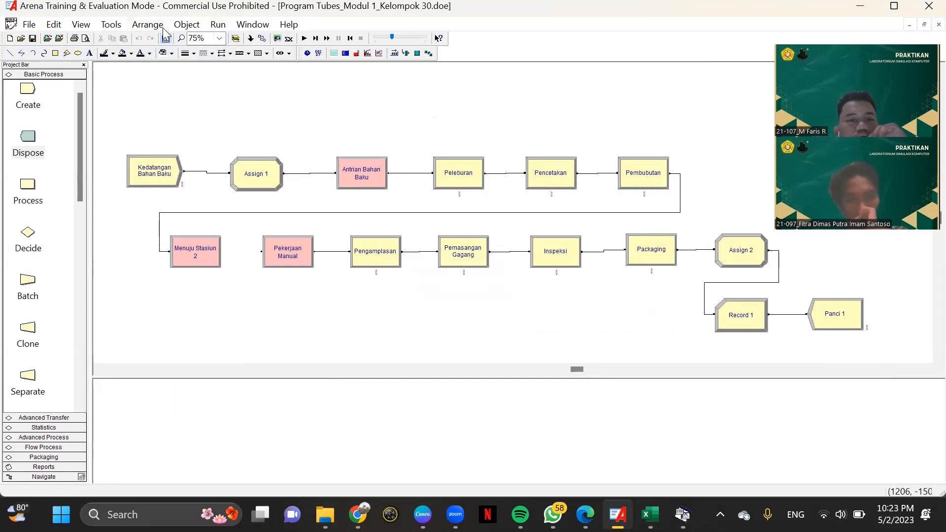
# Review the run setup's replication and project parameters, and choose SIMAN Summary Report(.out file) as the default report
pyautogui.click(218, 24)
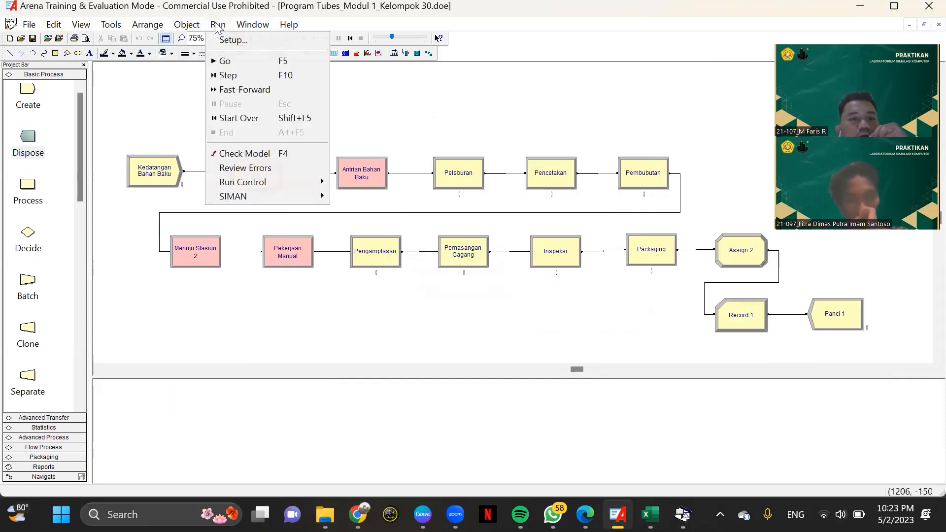
pyautogui.click(232, 39)
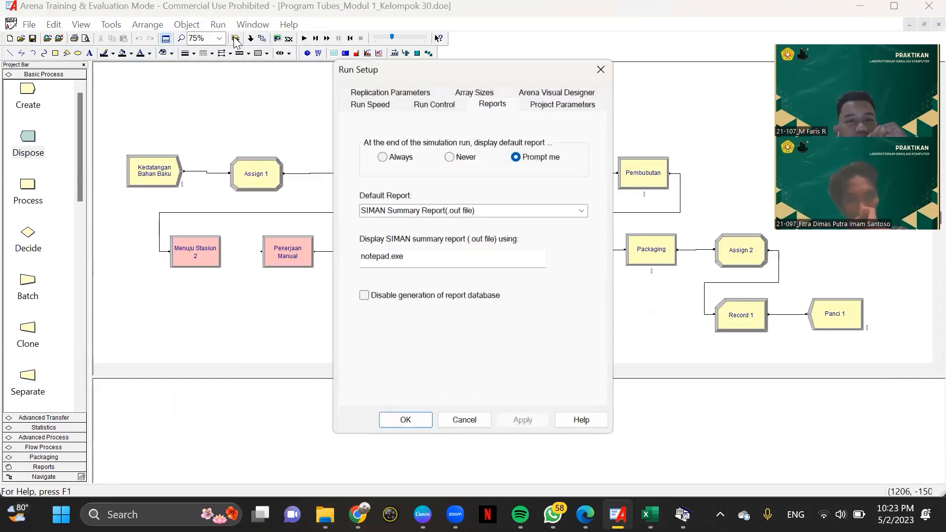
pyautogui.click(389, 90)
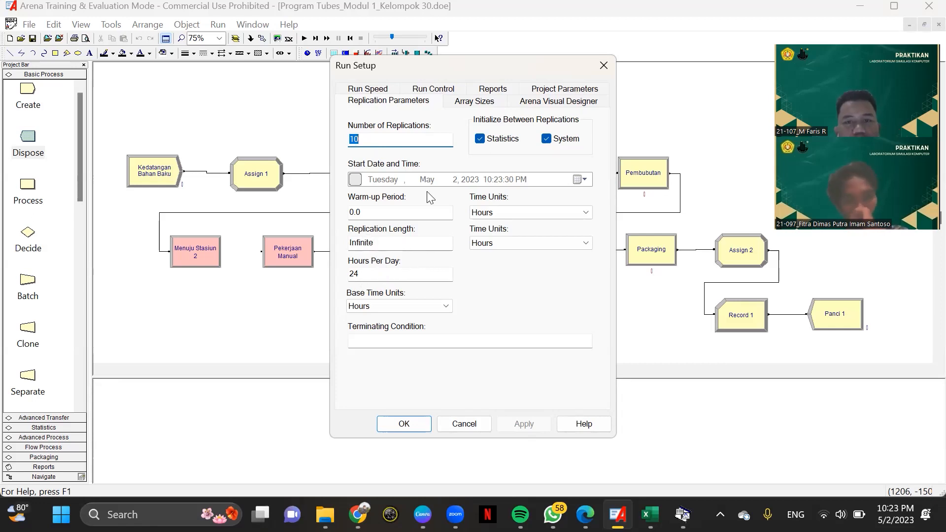
pyautogui.click(550, 90)
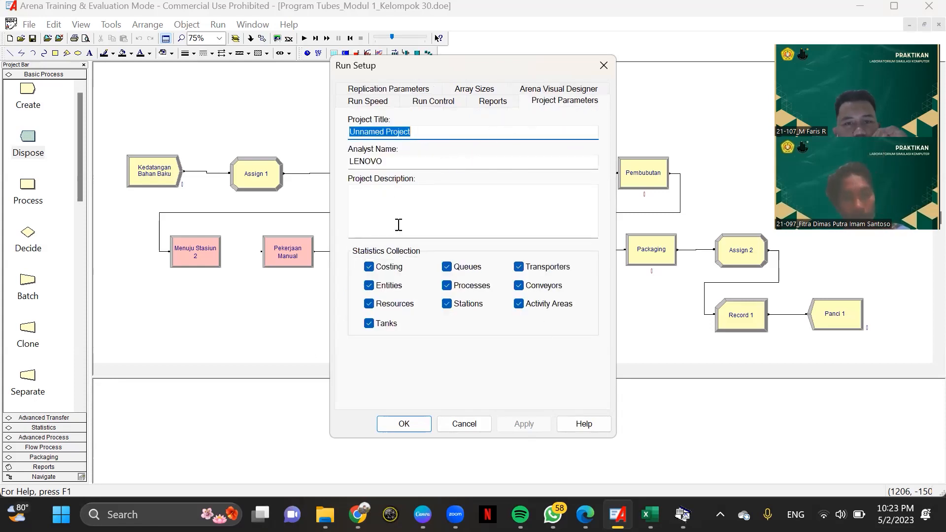
pyautogui.click(496, 104)
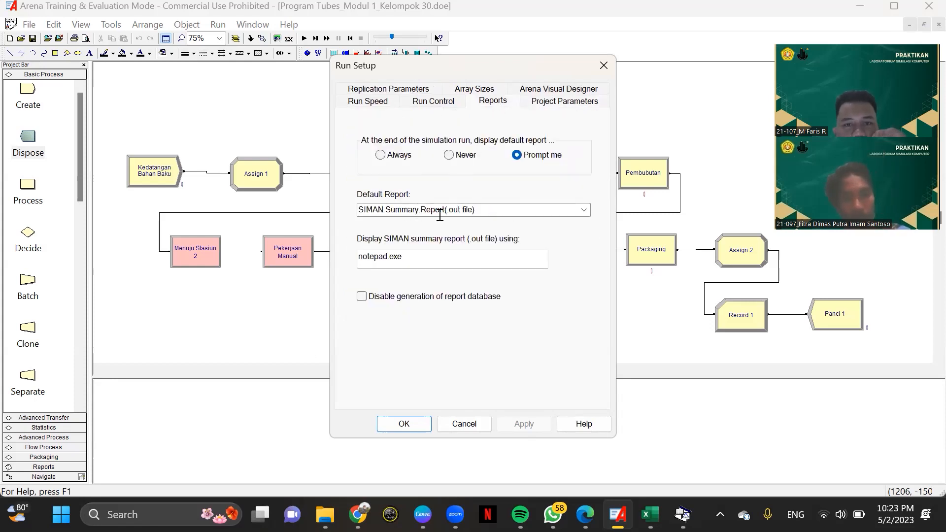
pyautogui.click(584, 210)
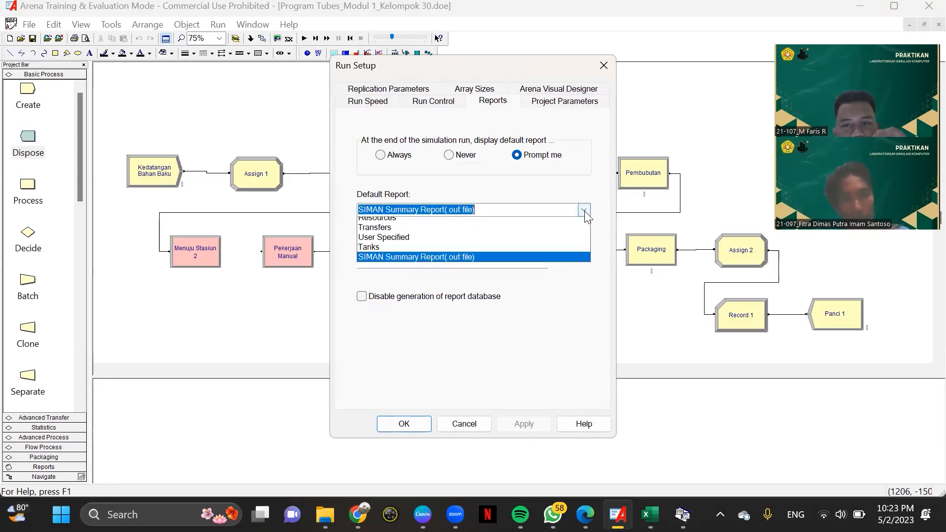
pyautogui.click(441, 331)
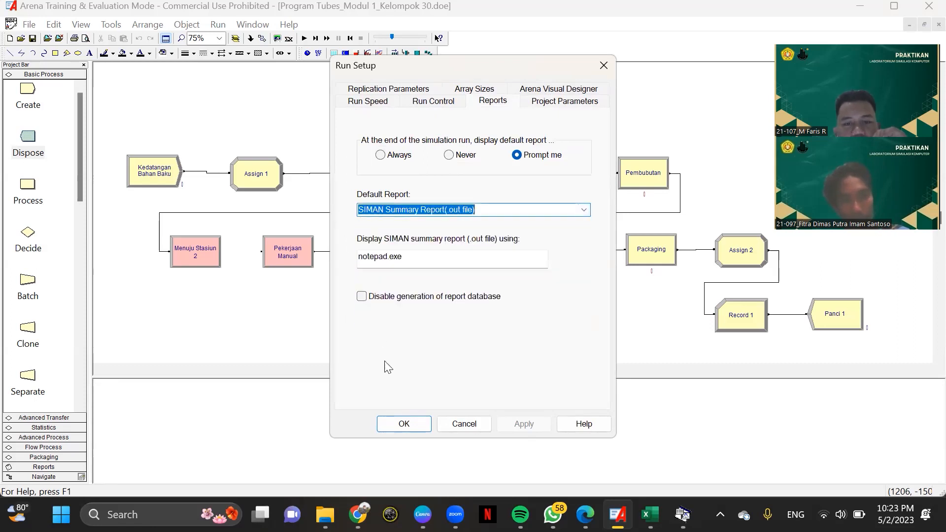
pyautogui.click(402, 422)
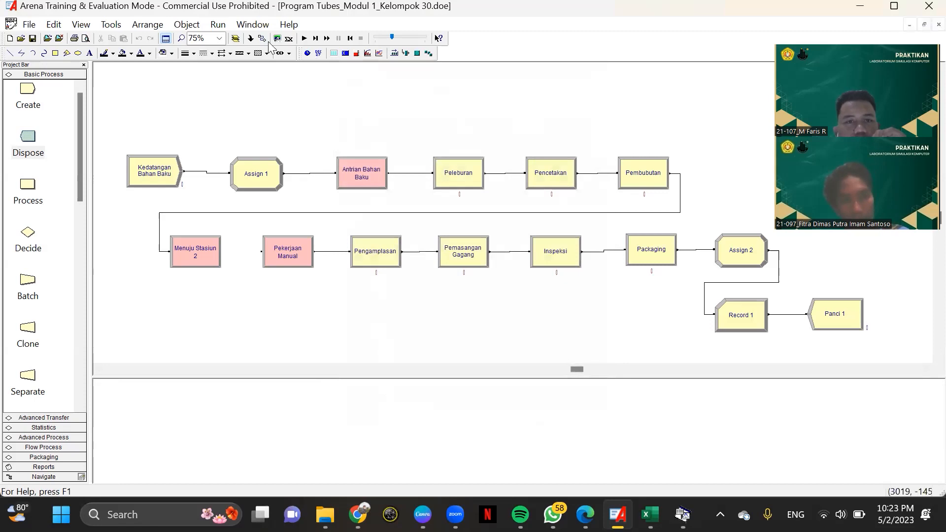
# Run the simulation to completion, raising the animation speed factor to about 12.74 during the run
pyautogui.click(303, 39)
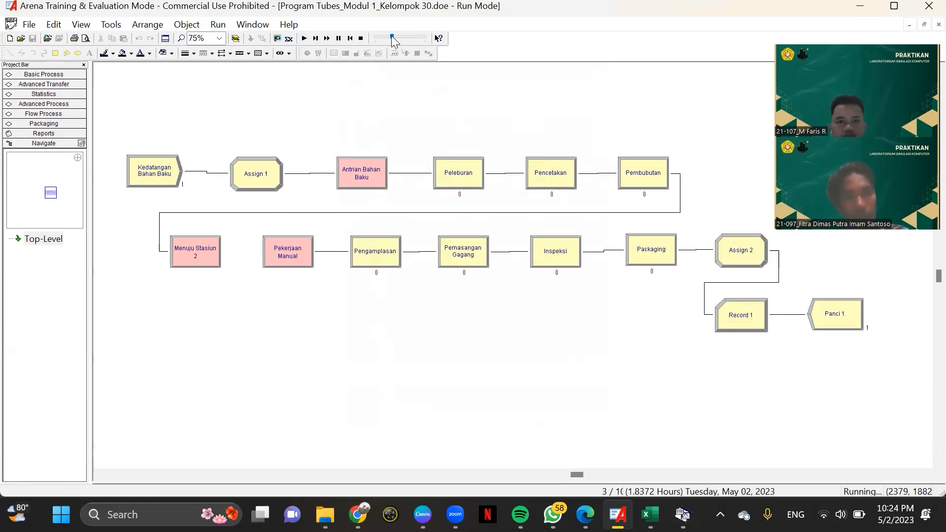
pyautogui.click(418, 37)
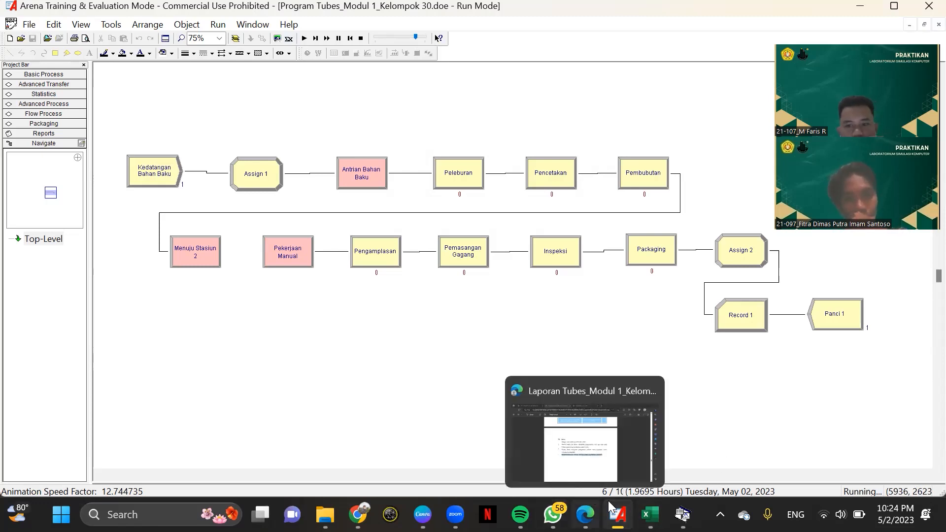
pyautogui.moveTo(607, 496)
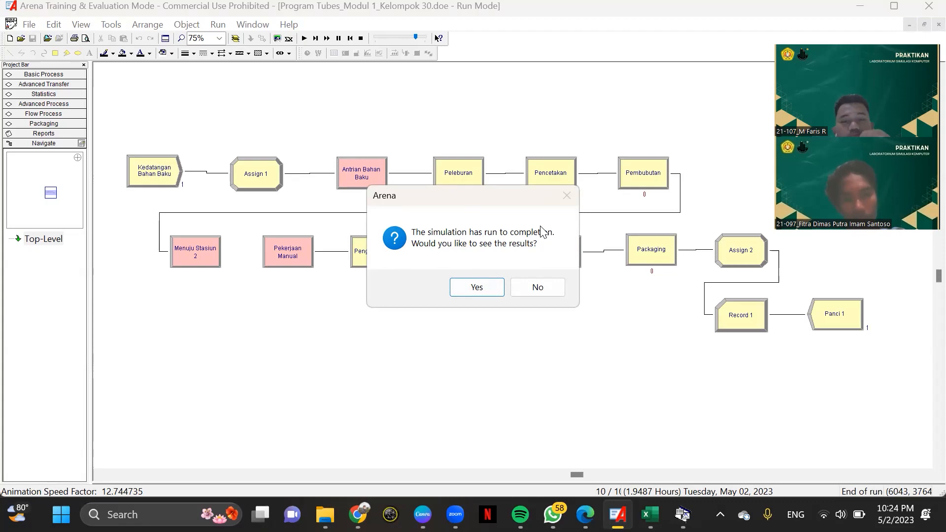
# Open the simulation results in a maximized window and examine the ending time of each replication in the summary report
pyautogui.click(488, 292)
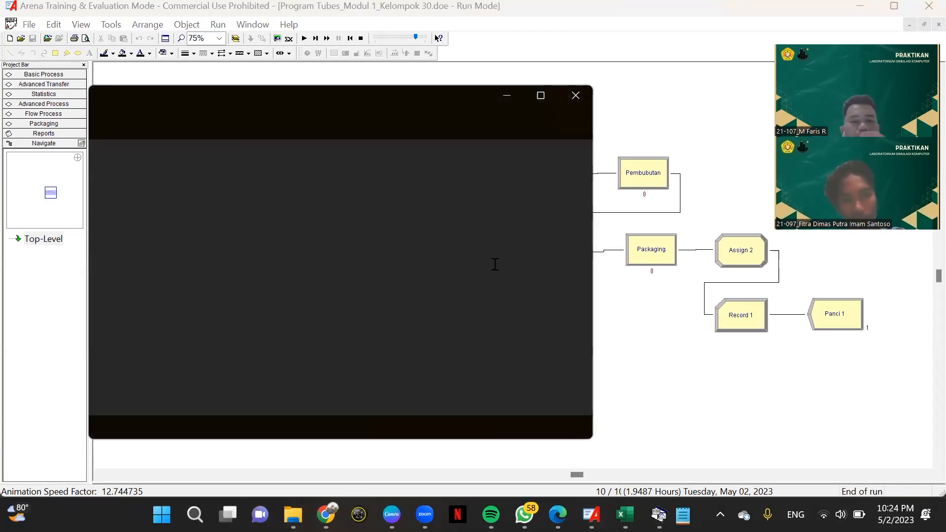
pyautogui.click(540, 96)
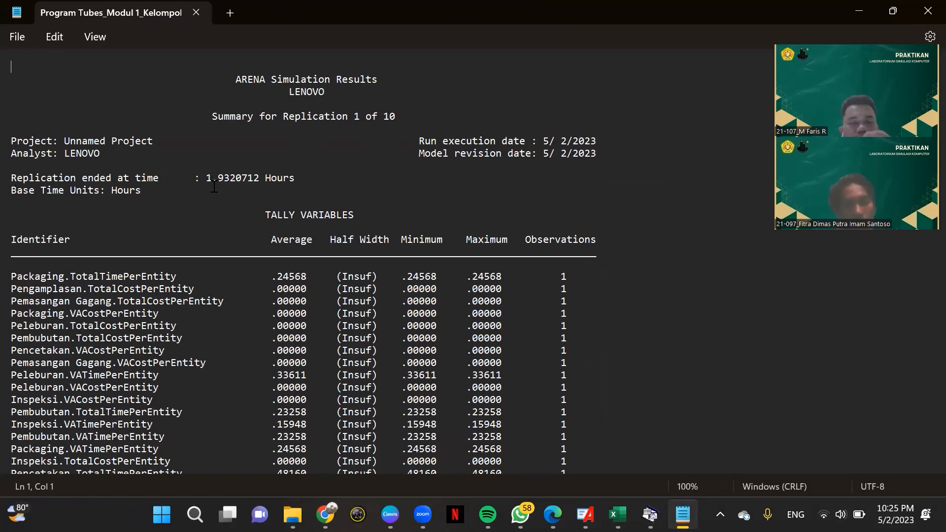
pyautogui.moveTo(206, 177); pyautogui.dragTo(265, 184)
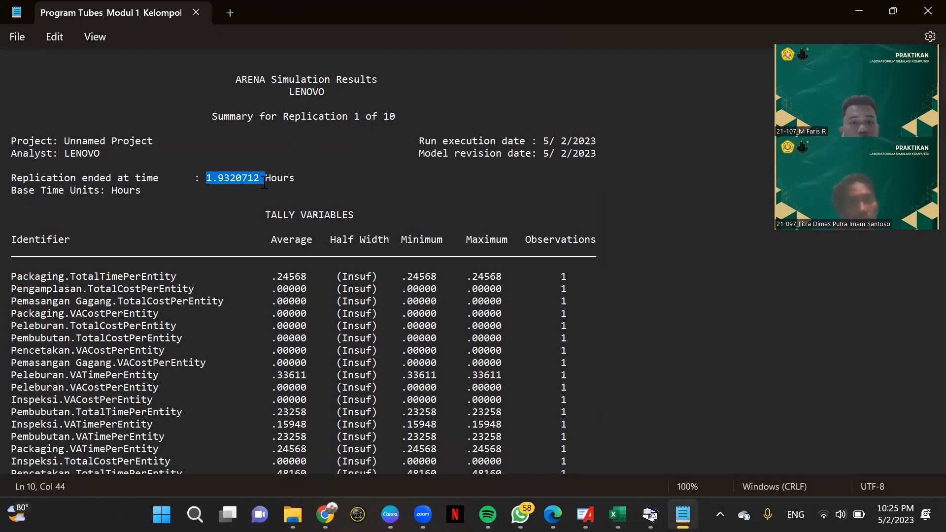
pyautogui.scroll(-20, 283, 225)
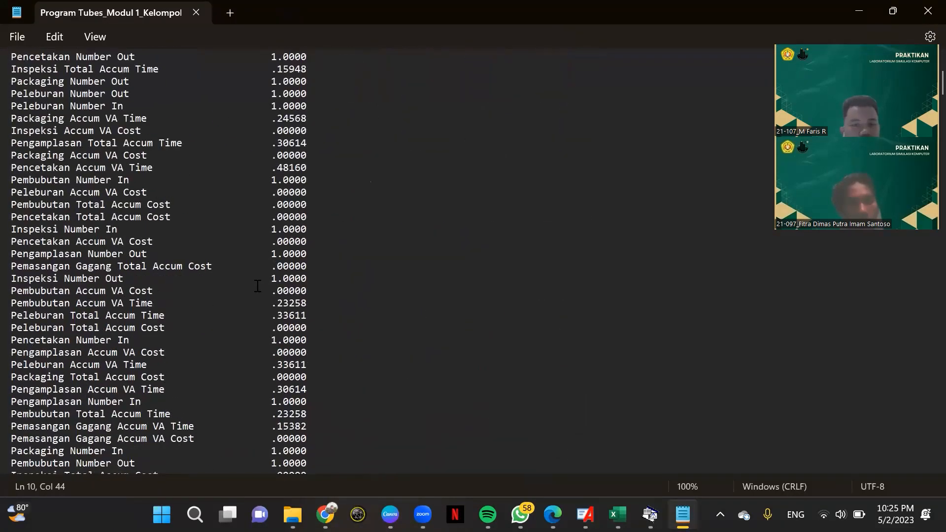
pyautogui.scroll(-12, 257, 281)
pyautogui.scroll(1, 258, 281)
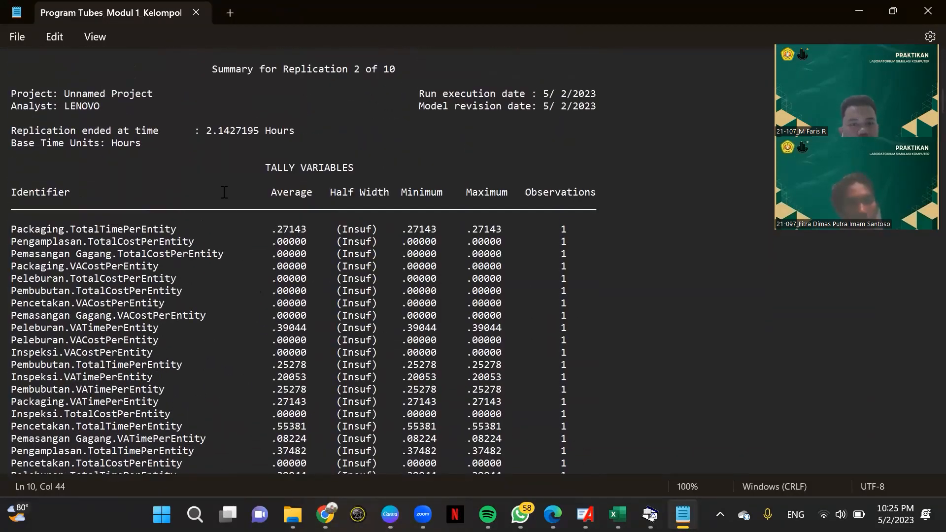
pyautogui.moveTo(207, 127); pyautogui.dragTo(235, 124)
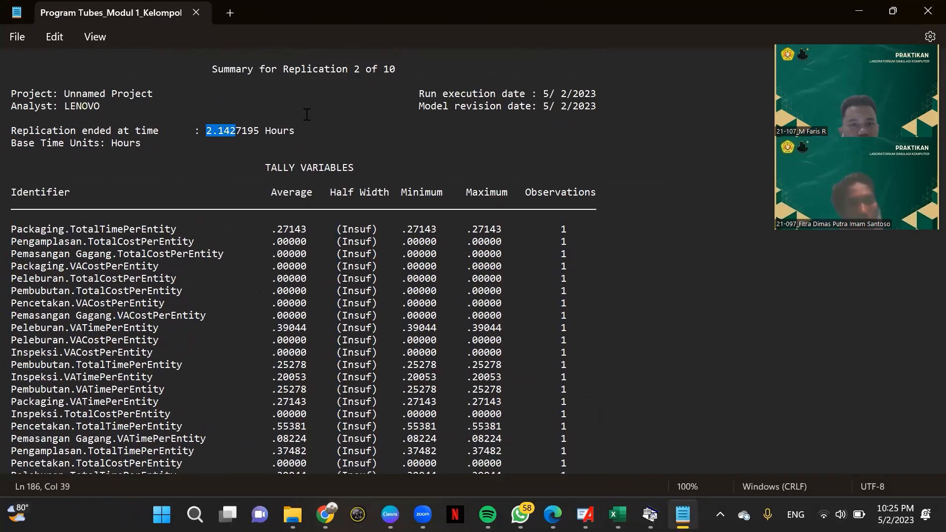
pyautogui.scroll(-20, 306, 114)
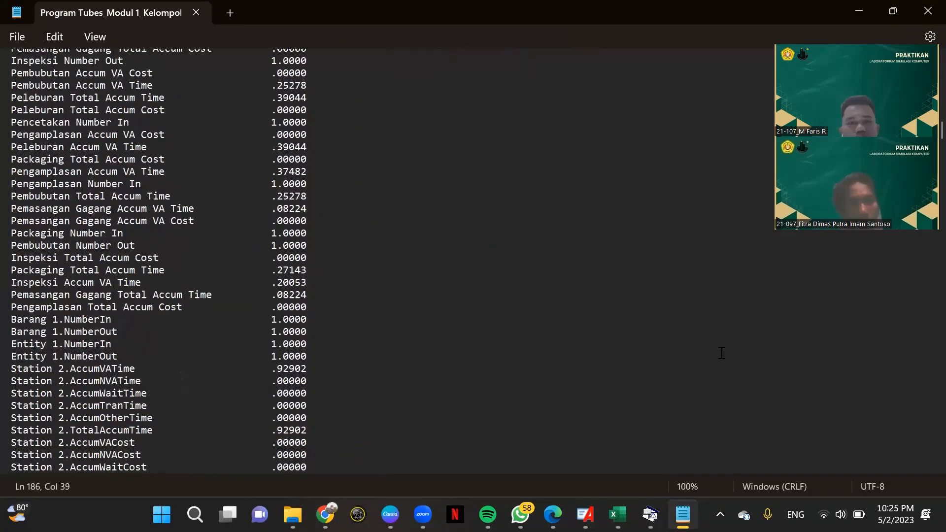
pyautogui.scroll(-20, 722, 353)
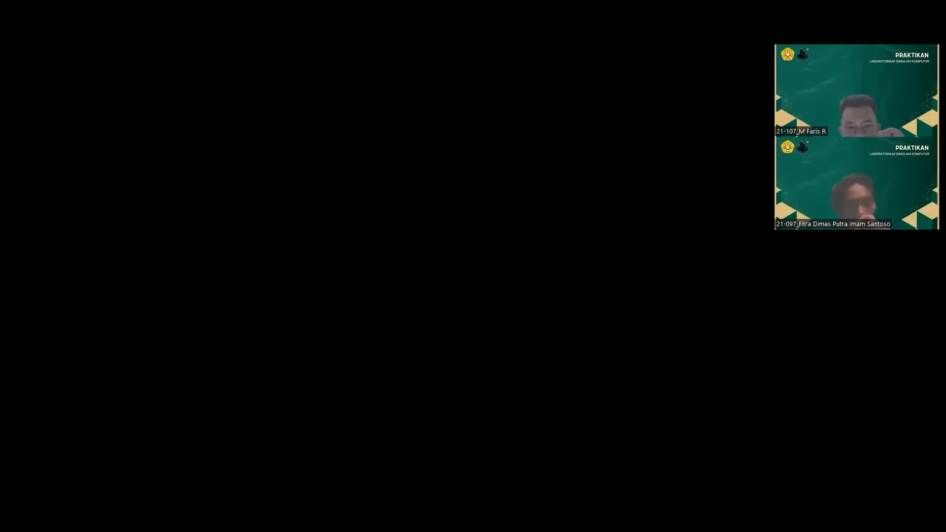
# Switch to the Canva presentation and show slide 18 with the queue activity replication table in full screen
pyautogui.click(390, 514)
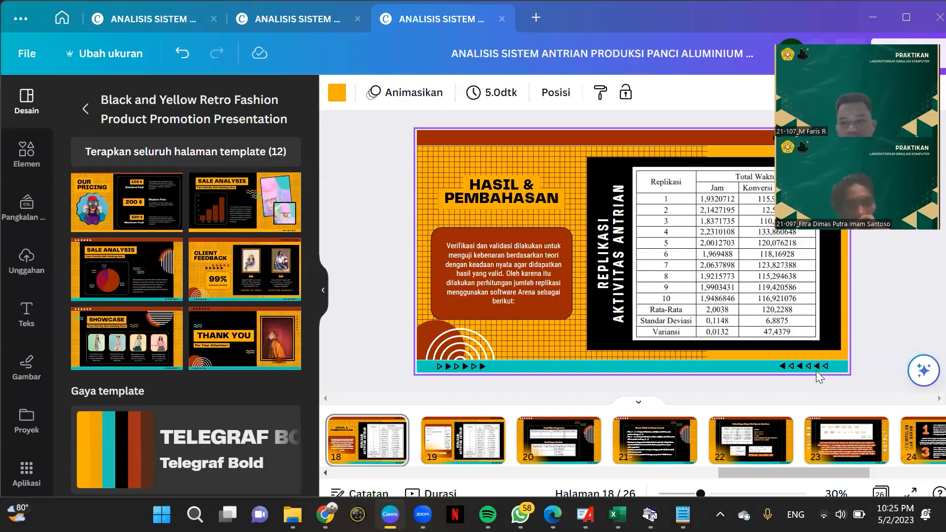
pyautogui.click(910, 493)
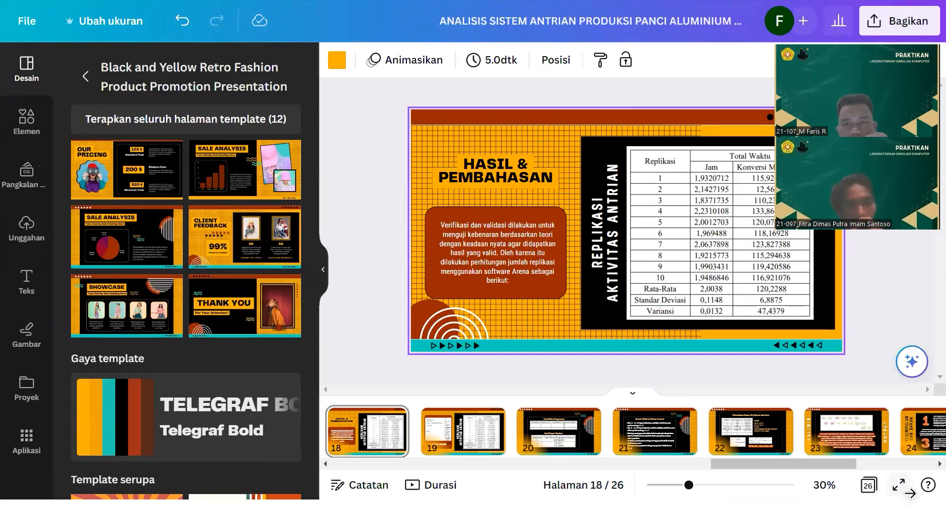